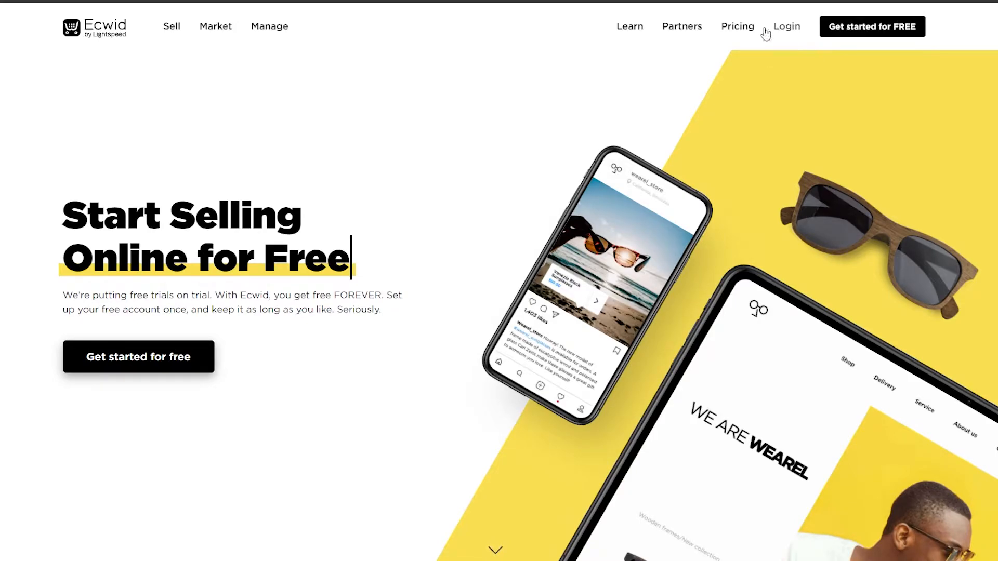
scroll(497, 140, down, 3)
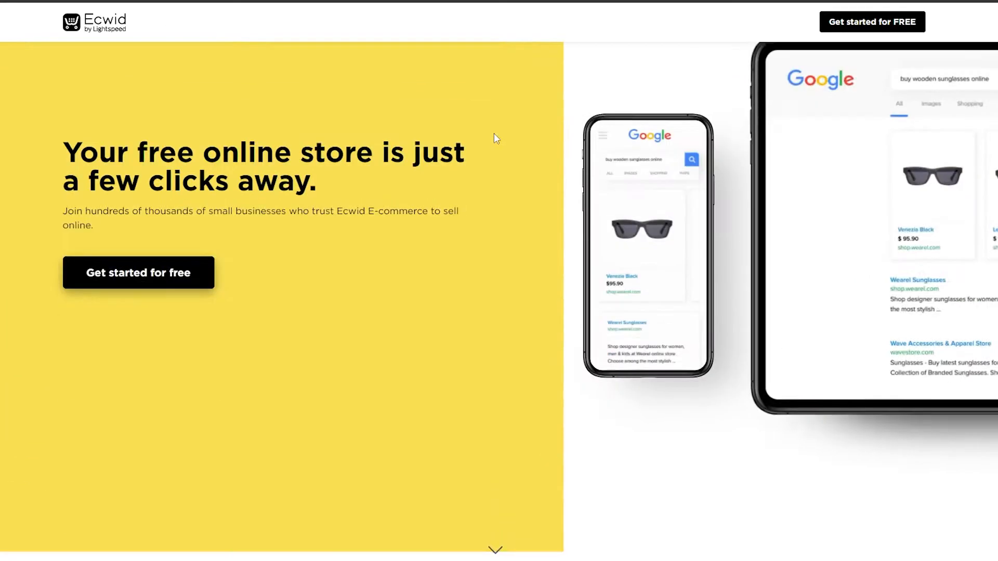
scroll(497, 138, up, 3)
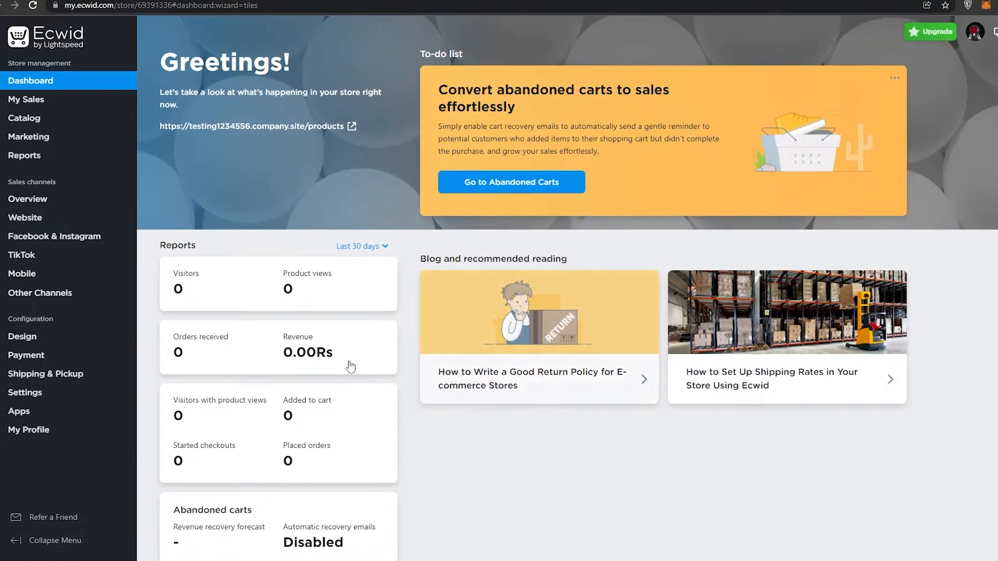
Look over the dashboard's reports and recommended reading, and survey the store management, sales channels and configuration sections
scroll(651, 267, down, 1)
scroll(639, 290, up, 1)
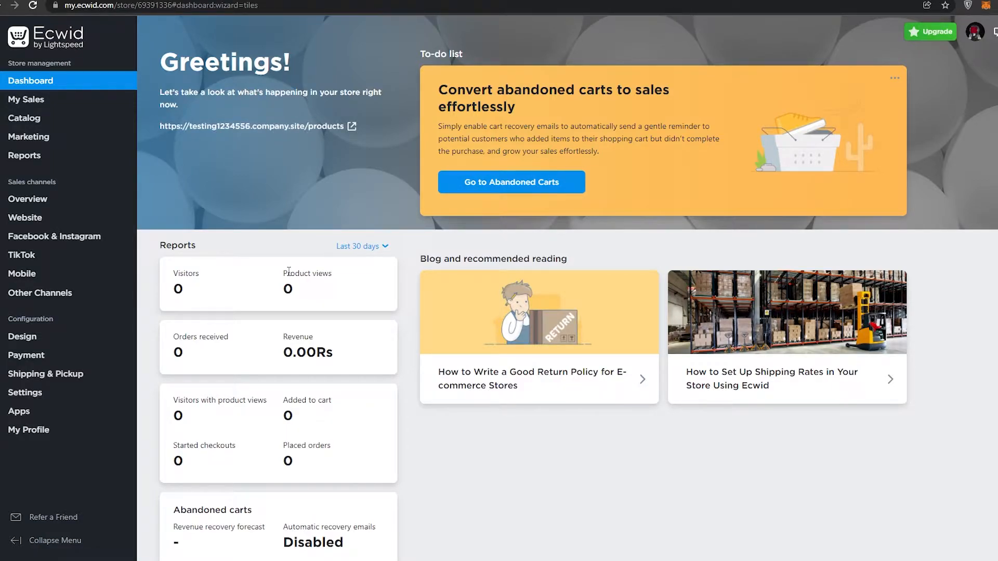
scroll(452, 299, down, 2)
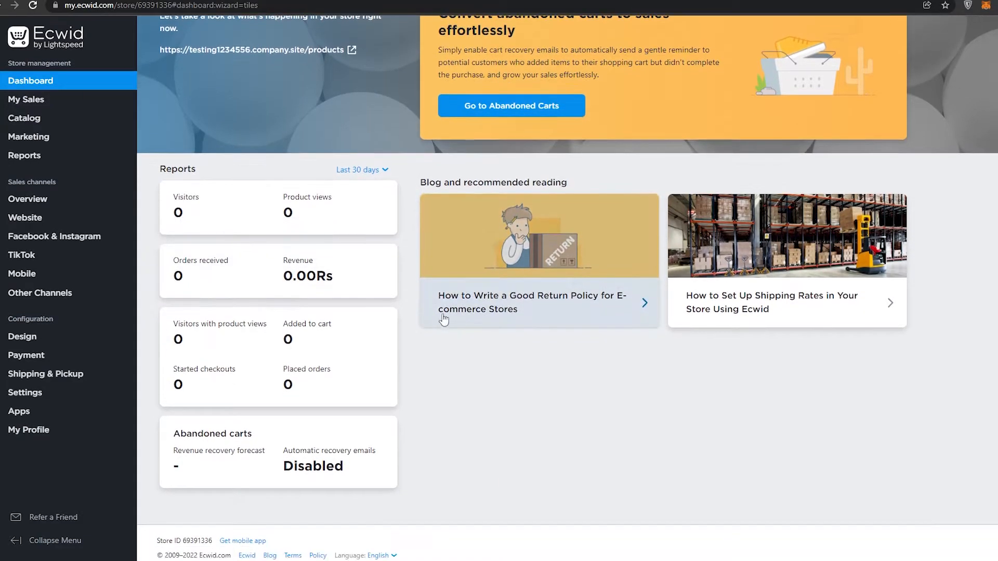
scroll(443, 318, up, 2)
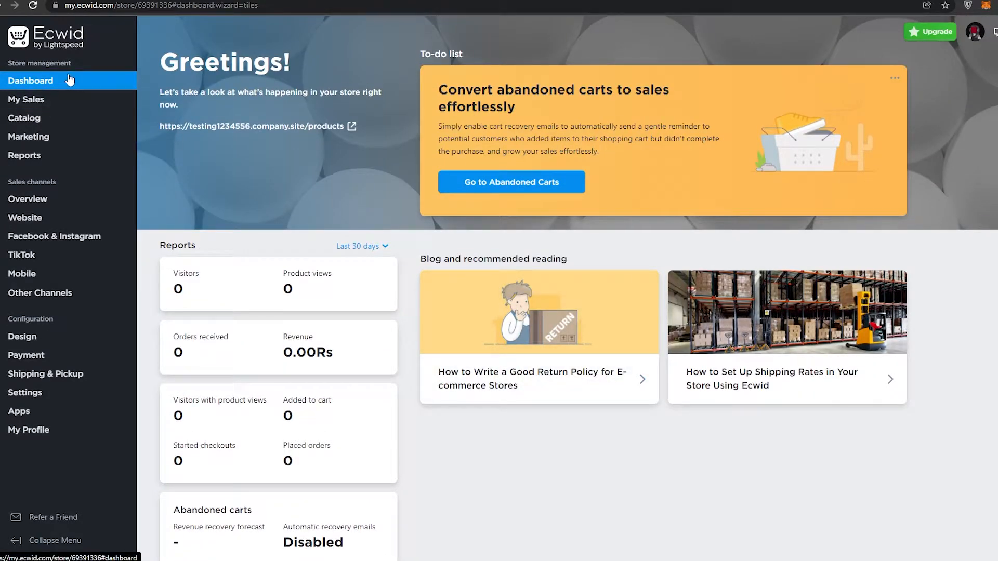
mouse_move(41, 104)
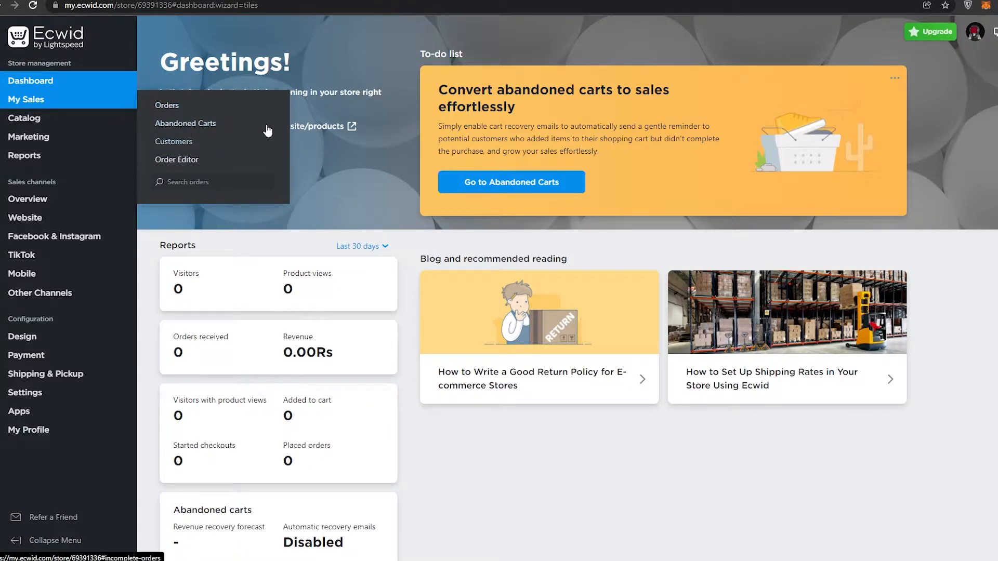
mouse_move(54, 127)
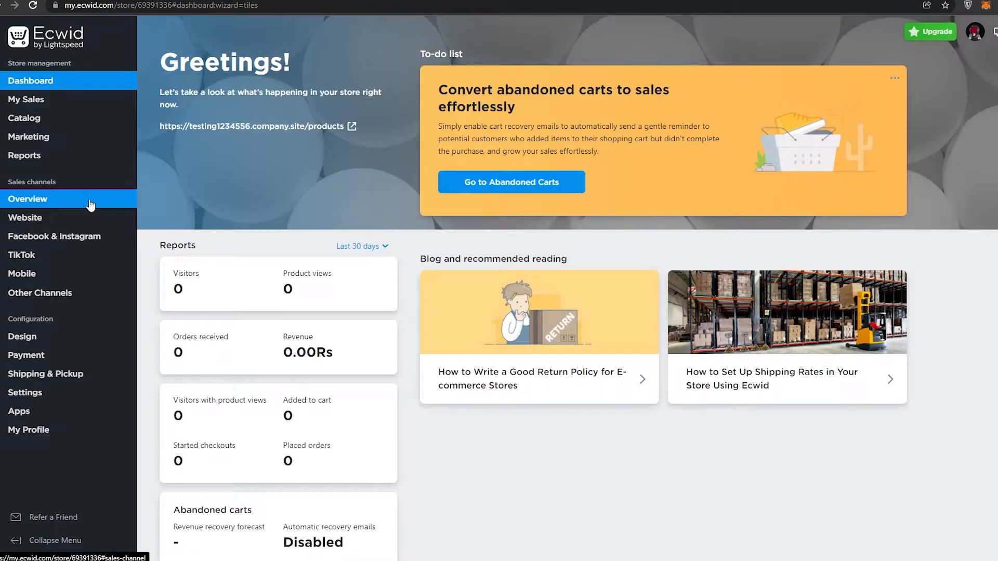
mouse_move(85, 229)
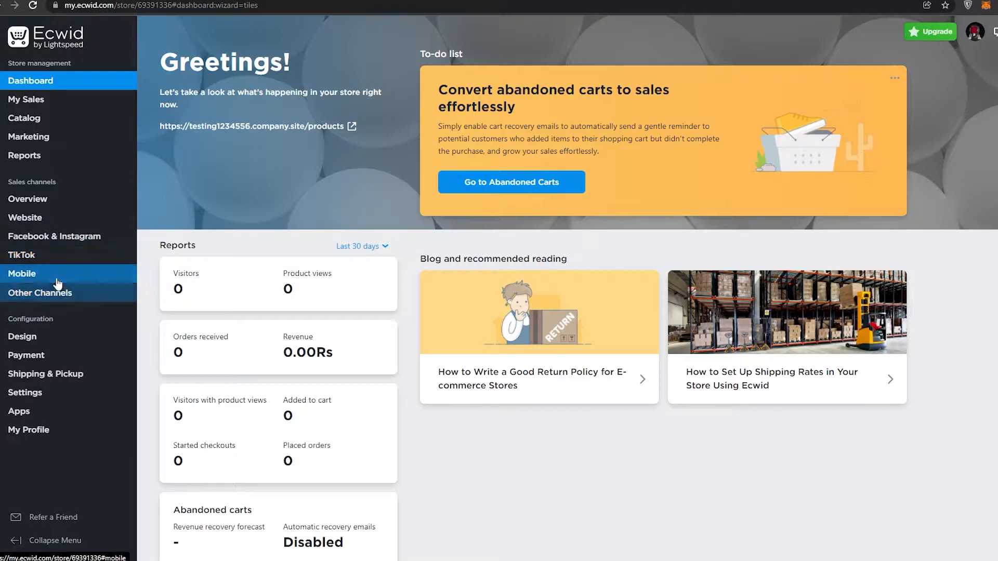
mouse_move(58, 298)
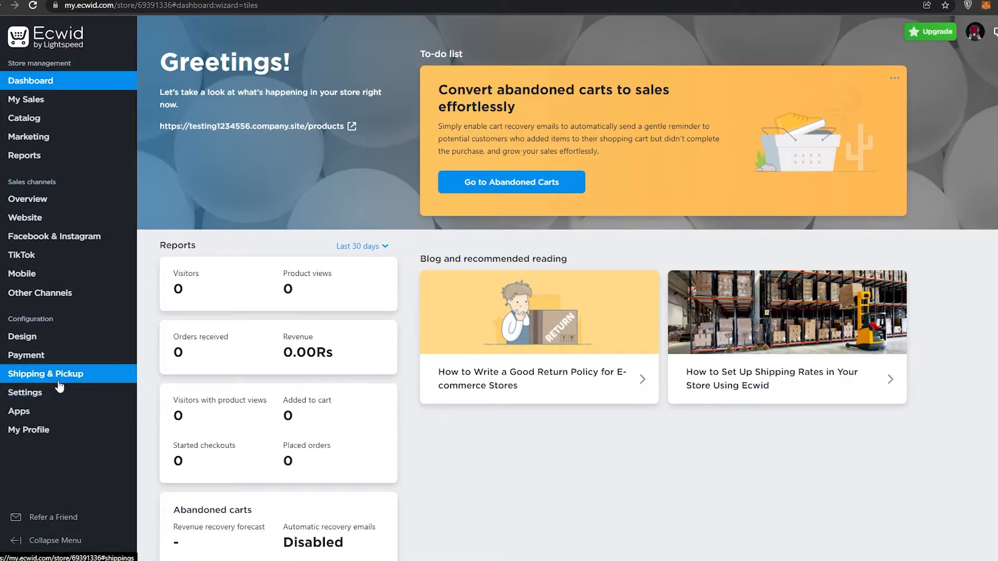
Open the store's public products page and look it over from the header to the footer
click(267, 133)
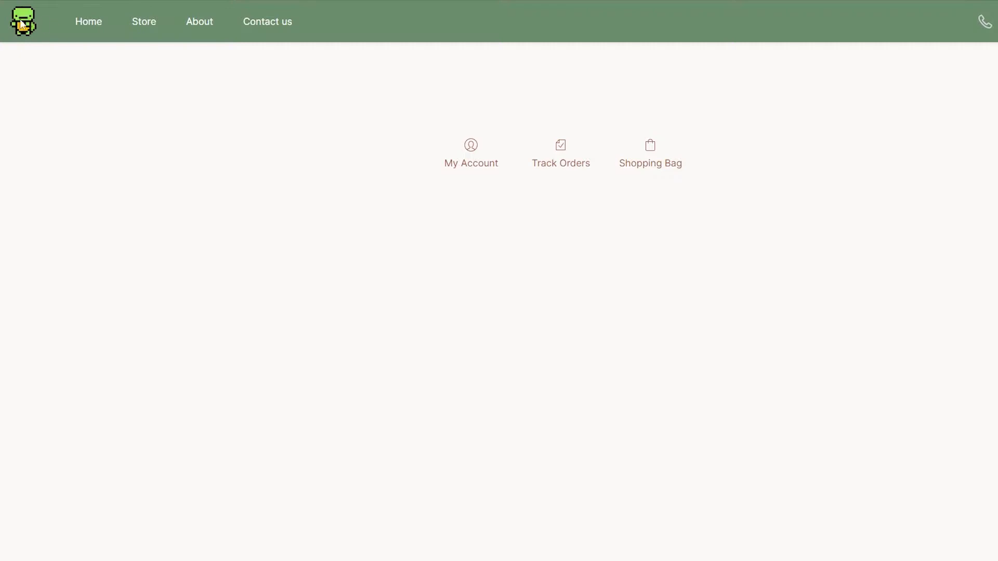
scroll(549, 145, down, 2)
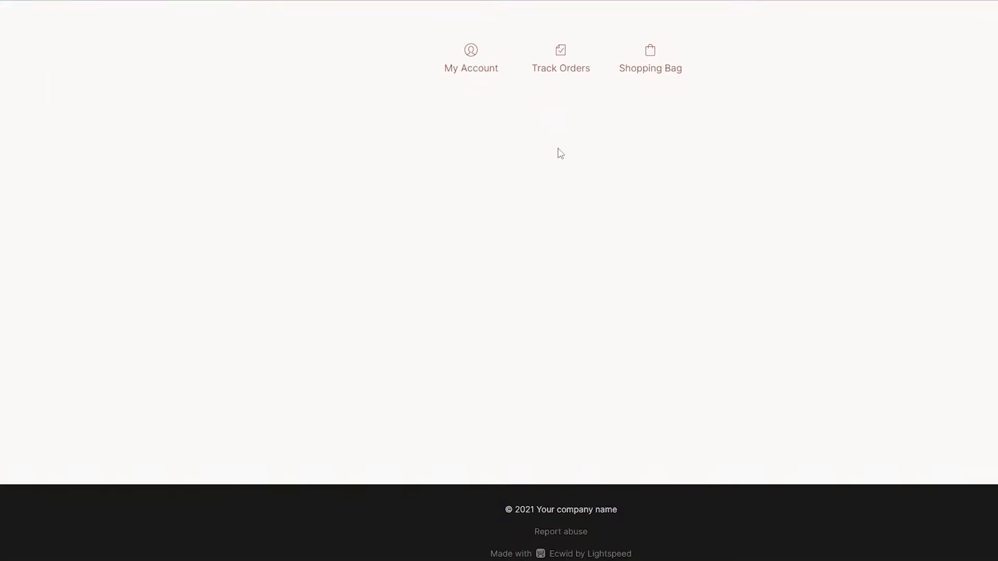
scroll(560, 154, up, 2)
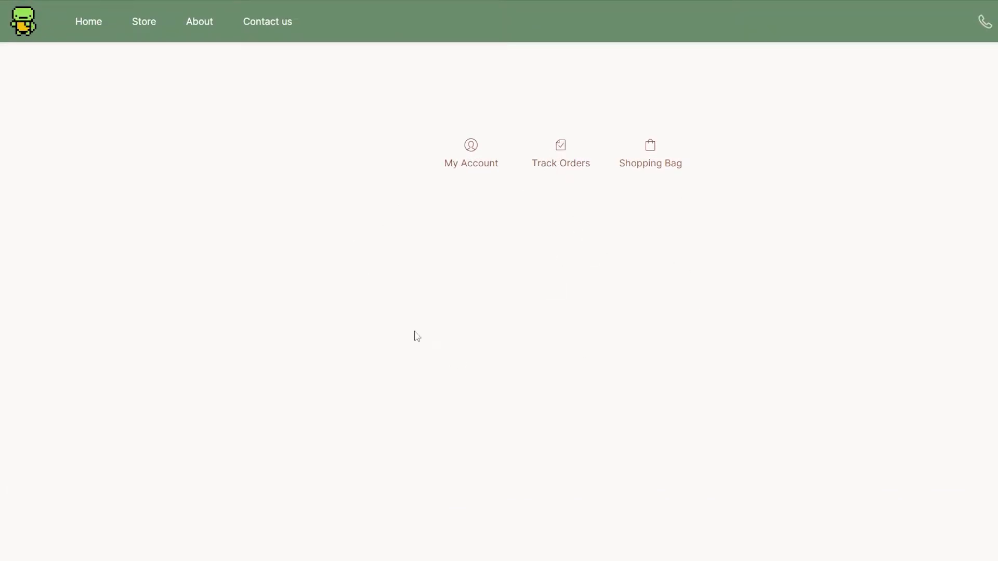
scroll(647, 270, down, 2)
scroll(715, 270, up, 2)
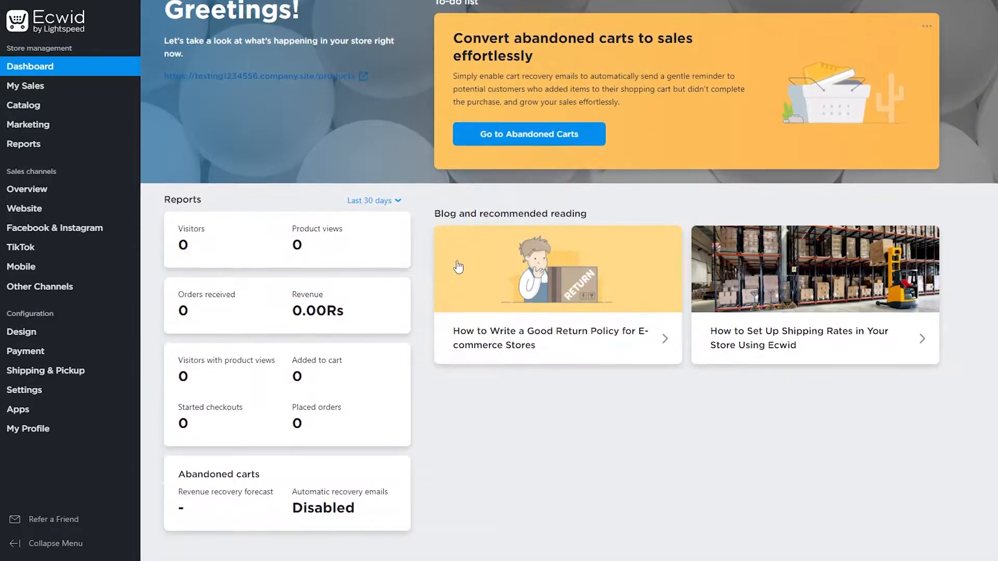
Open the store's Design settings and look over the image size and aspect ratio options
scroll(500, 268, down, 2)
scroll(575, 342, up, 2)
scroll(571, 335, down, 2)
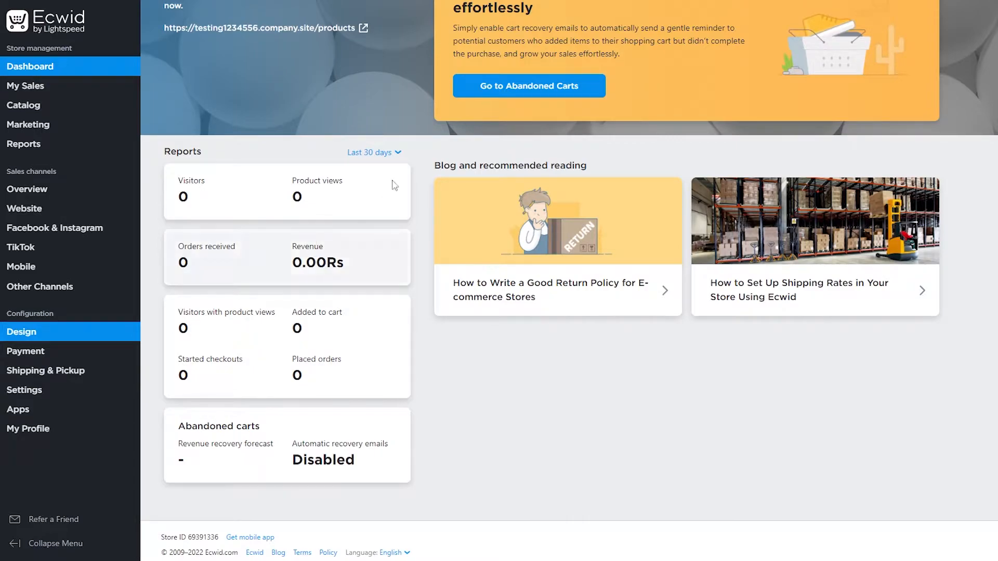
scroll(608, 219, down, 6)
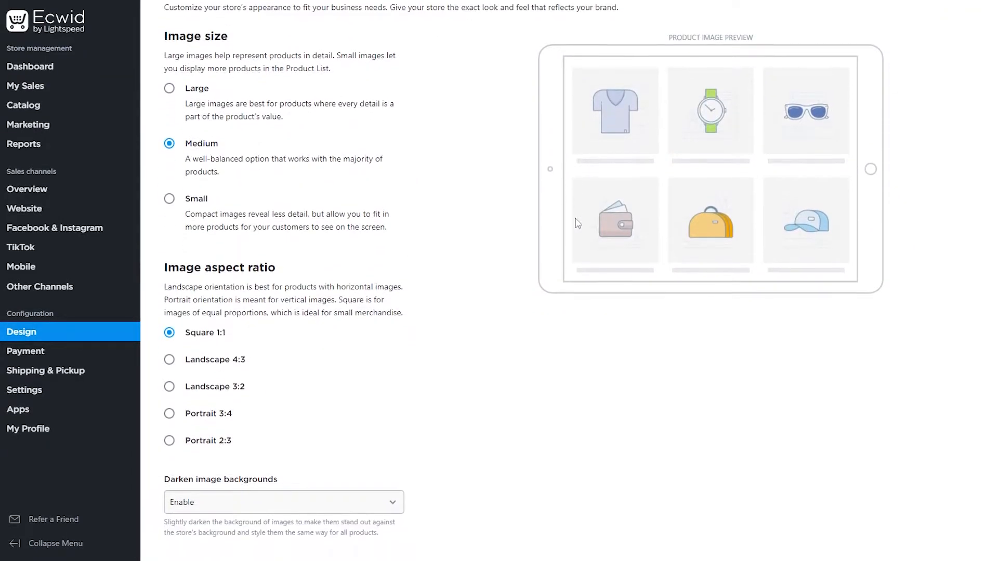
scroll(576, 242, up, 3)
scroll(570, 243, up, 2)
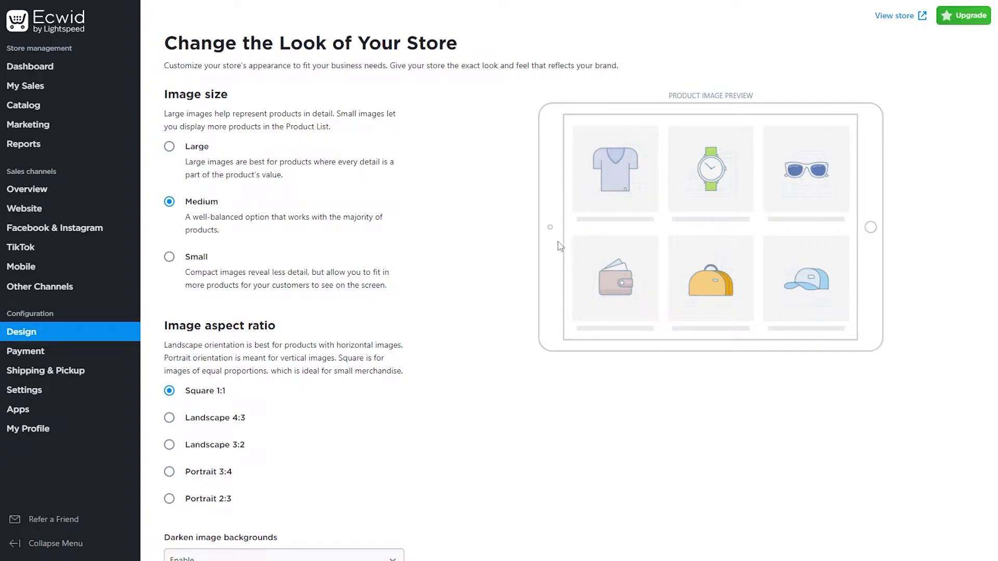
Compare the product image sizes in the preview and set the image size to Small
click(203, 150)
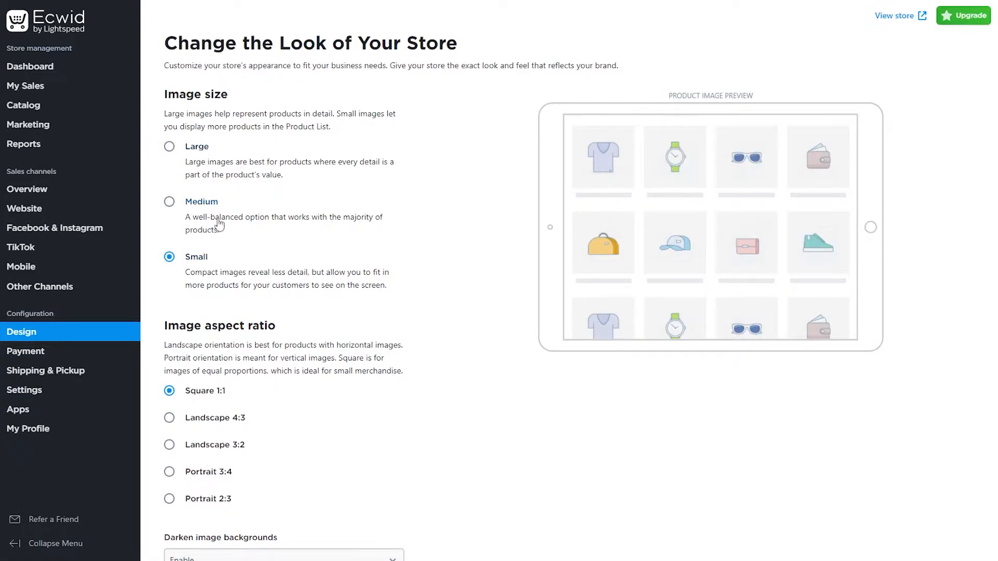
scroll(364, 229, down, 2)
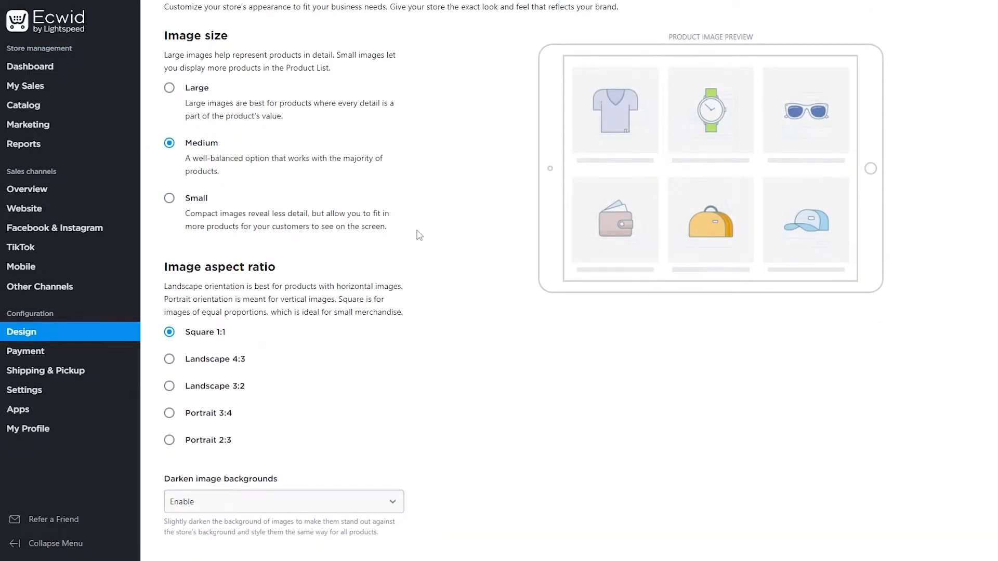
scroll(435, 219, up, 2)
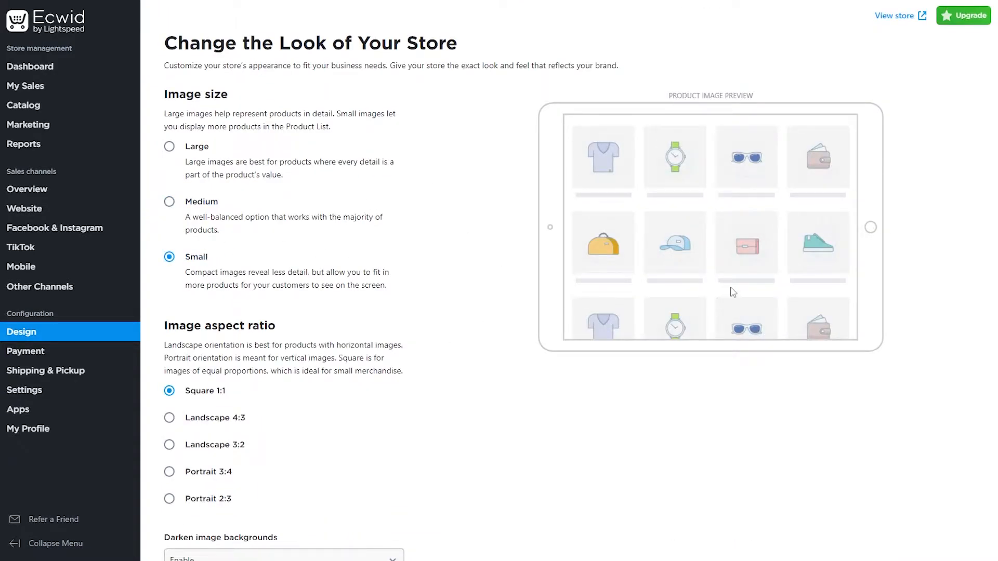
Set Darken image backgrounds to Enable for the product images
scroll(369, 303, down, 3)
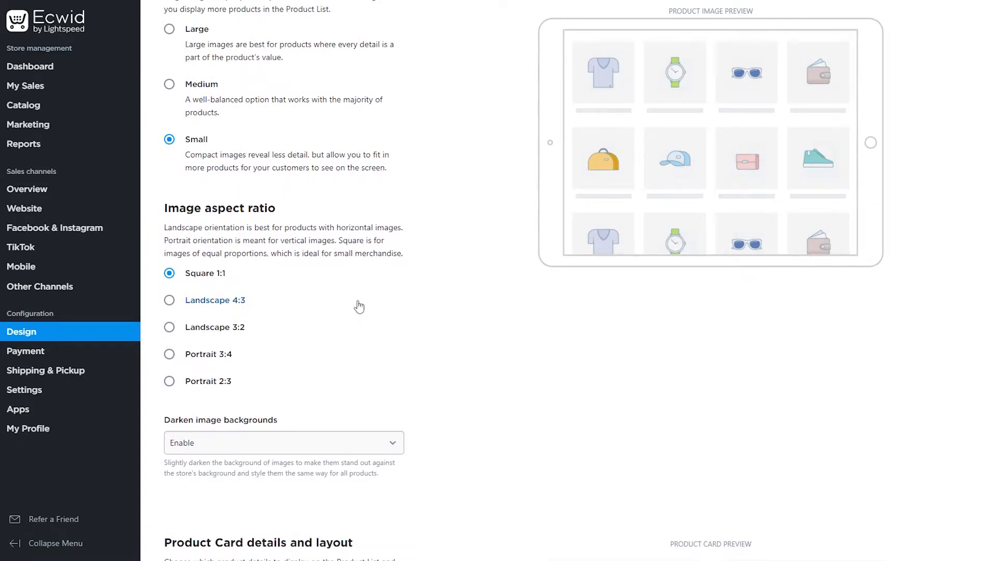
scroll(360, 307, down, 1)
scroll(275, 284, down, 1)
scroll(276, 284, down, 1)
click(301, 273)
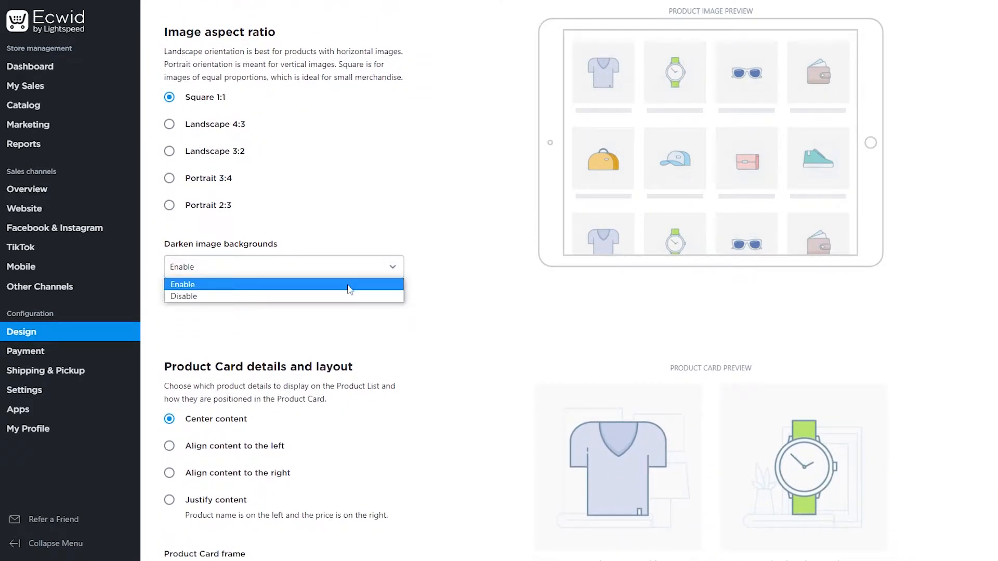
click(346, 285)
Try the left and right content alignments for the product cards, and set their layout to Justify content
scroll(461, 285, down, 2)
scroll(460, 287, down, 2)
scroll(460, 285, up, 2)
scroll(460, 283, down, 1)
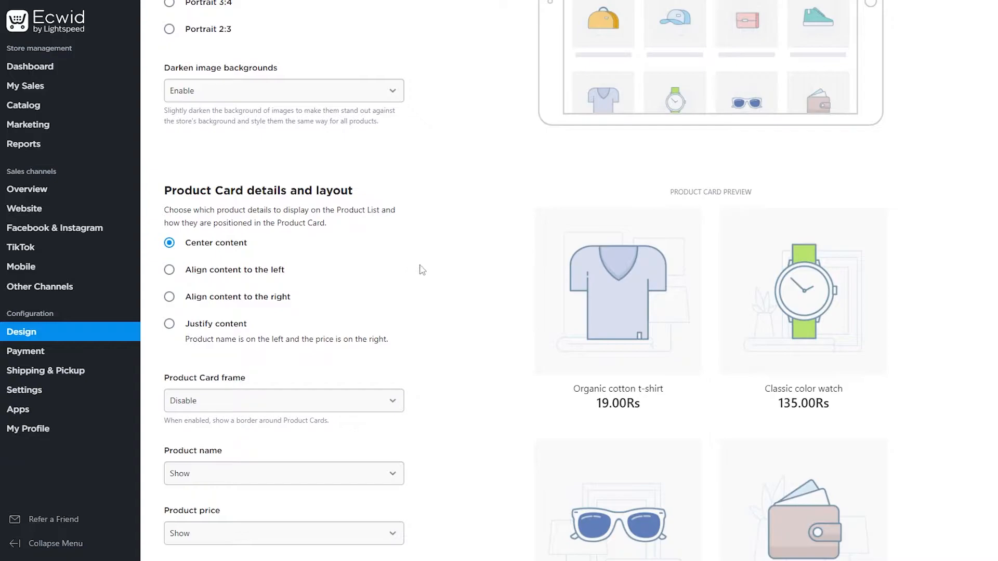
scroll(372, 265, down, 2)
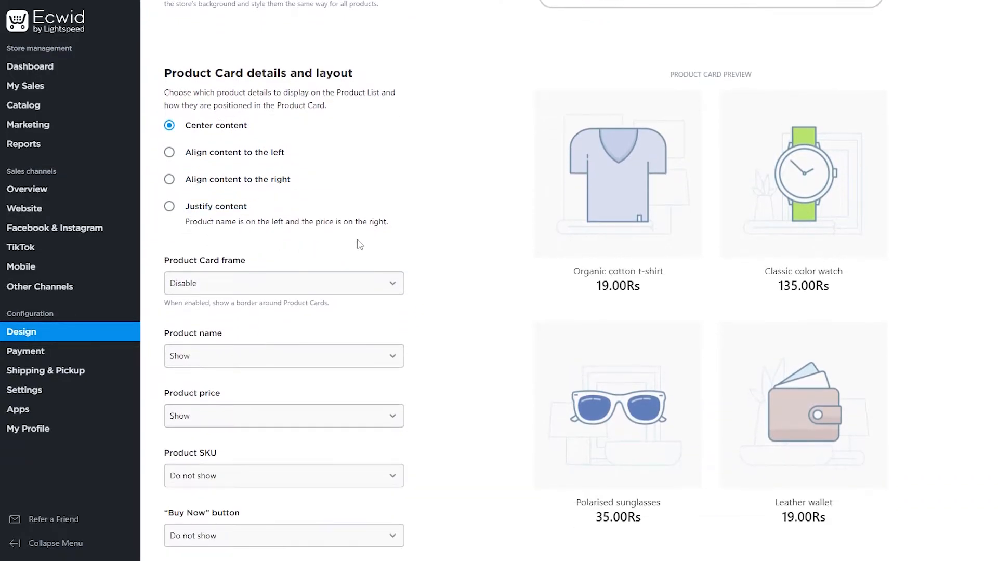
scroll(241, 233, up, 2)
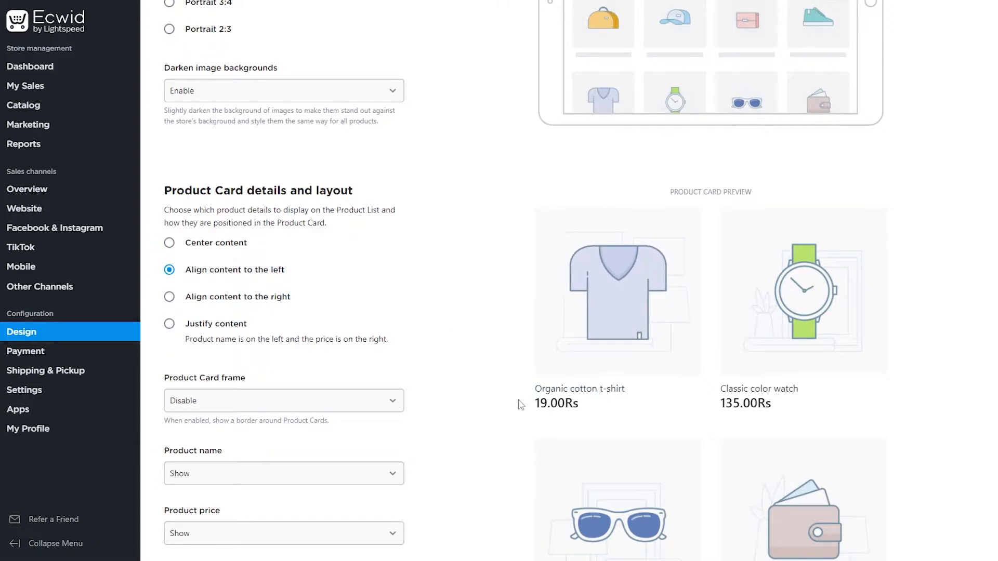
click(259, 301)
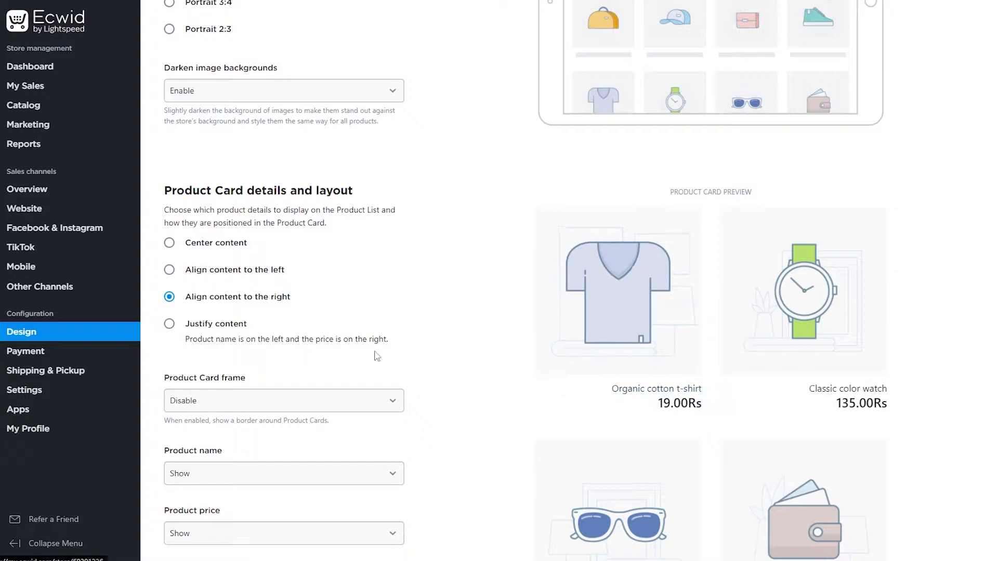
click(207, 326)
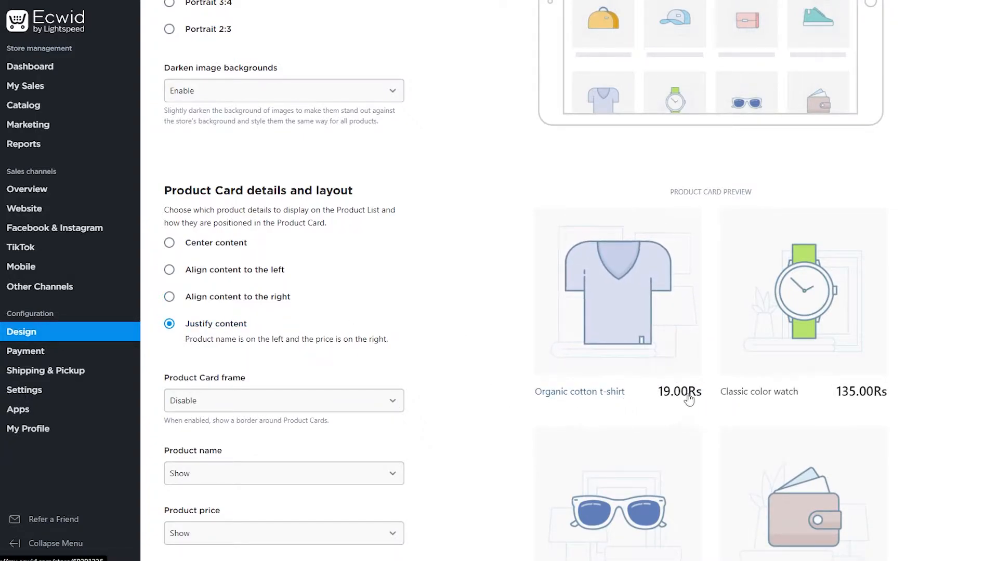
Set the "Buy Now" button to Show on the product cards and check it in the preview
scroll(795, 425, down, 2)
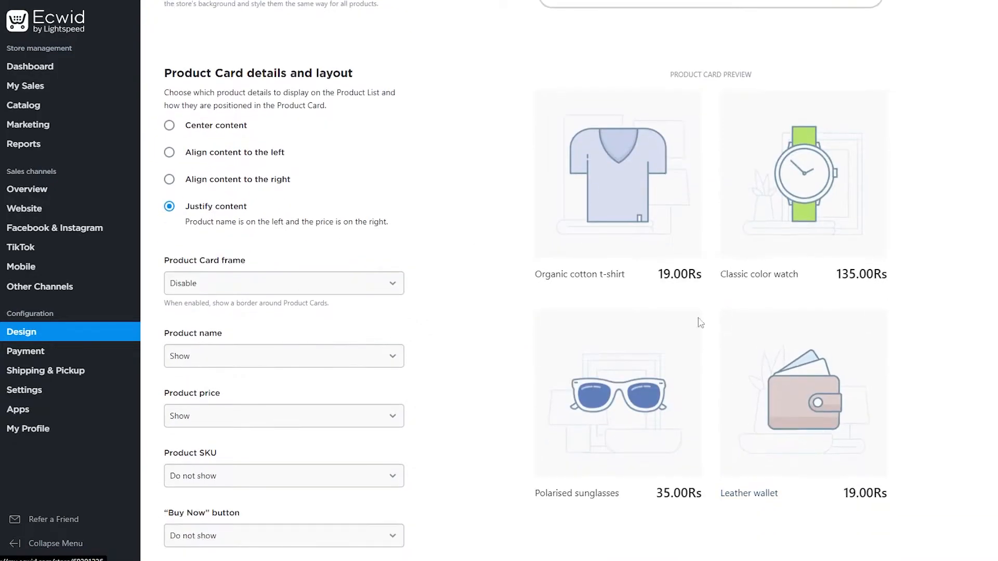
scroll(675, 353, down, 3)
scroll(494, 276, up, 1)
scroll(364, 172, down, 1)
scroll(267, 149, down, 3)
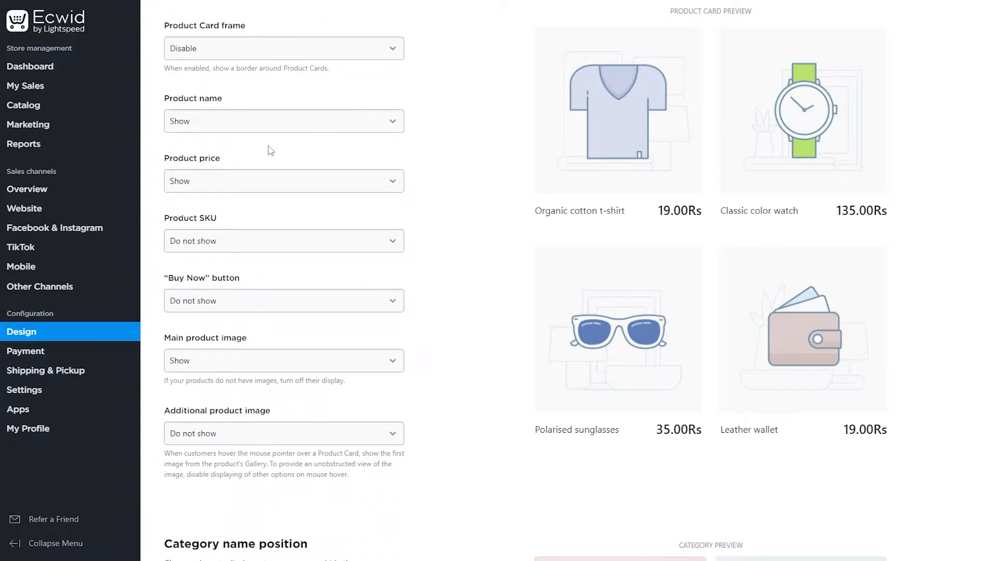
scroll(279, 225, up, 4)
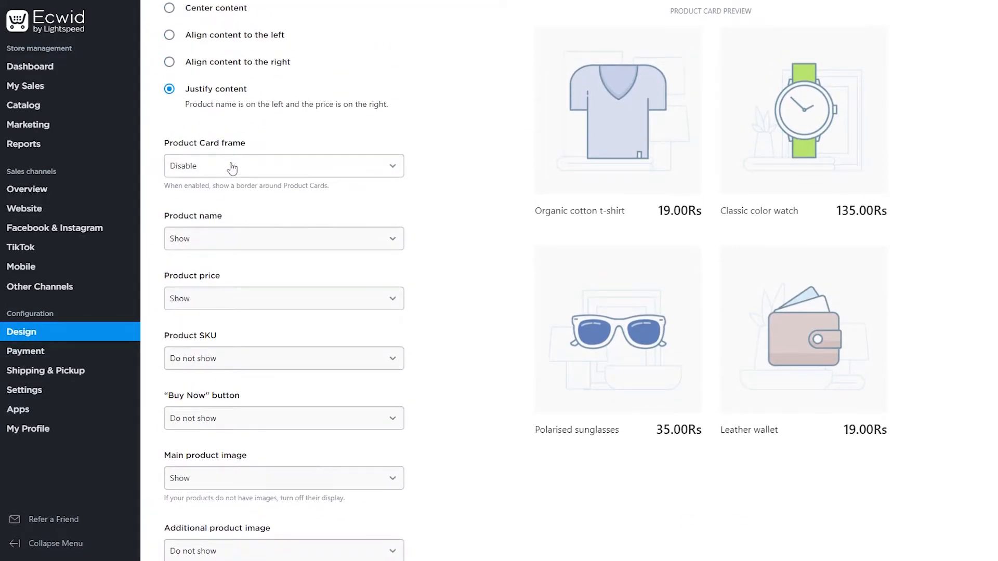
scroll(232, 168, down, 1)
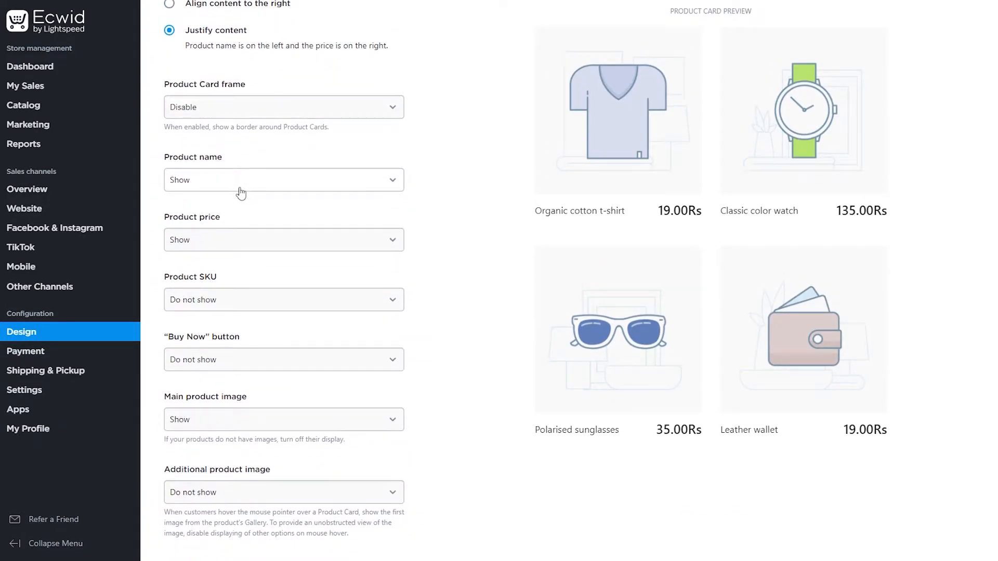
scroll(223, 249, down, 1)
scroll(230, 248, down, 1)
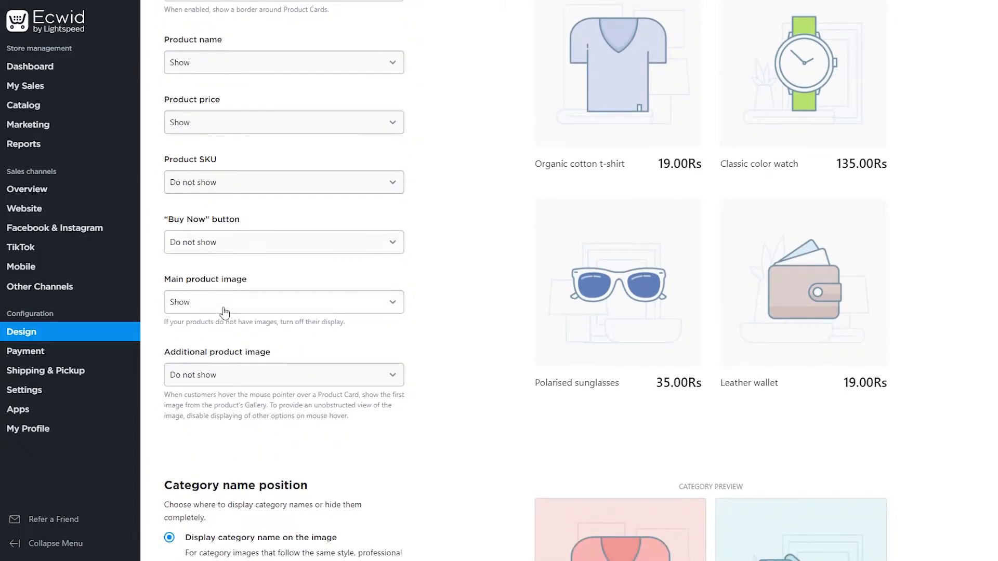
click(225, 253)
click(291, 259)
scroll(520, 372, up, 1)
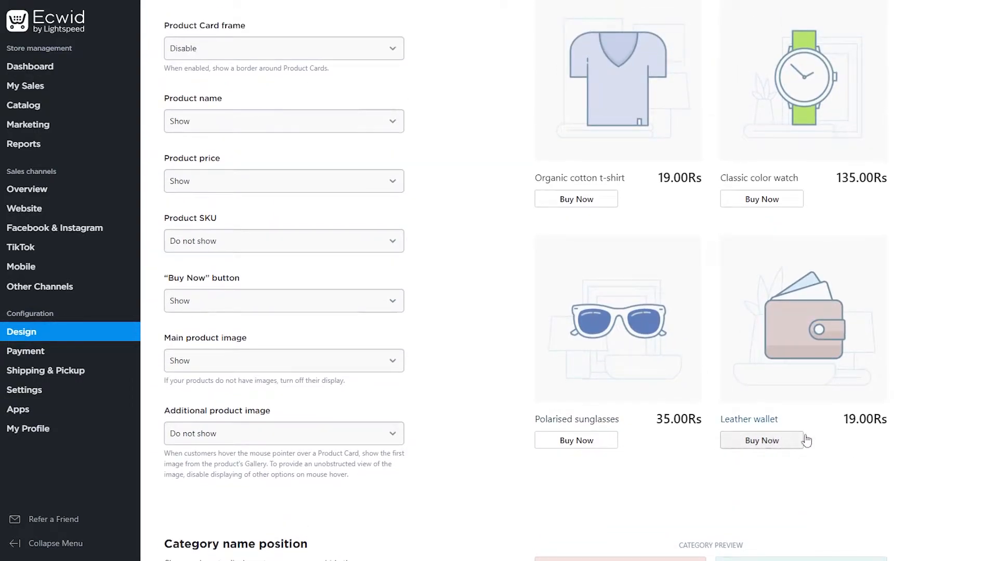
scroll(598, 441, down, 1)
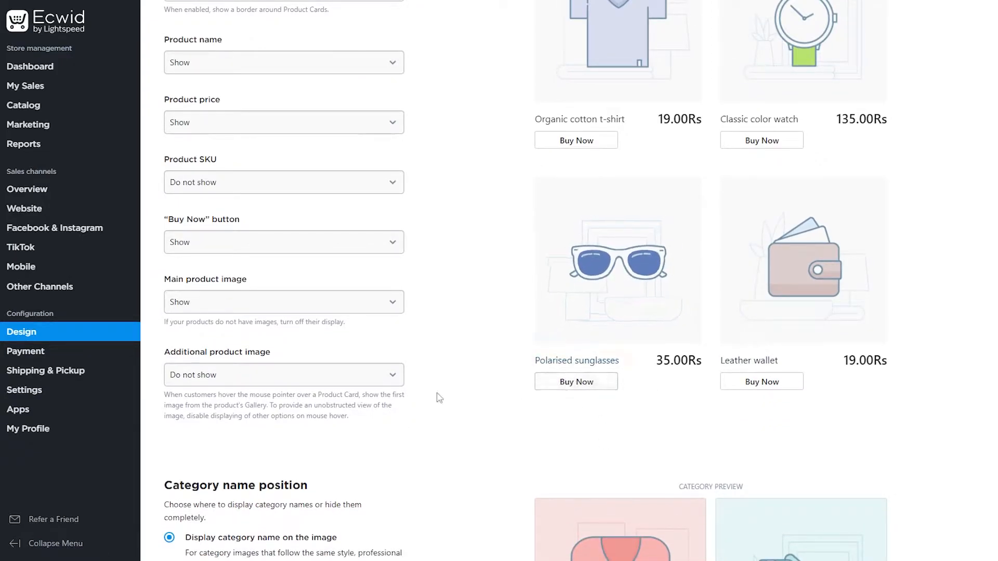
Review the store design settings from image size and product cards through category names to the product page sidebar
scroll(431, 395, up, 15)
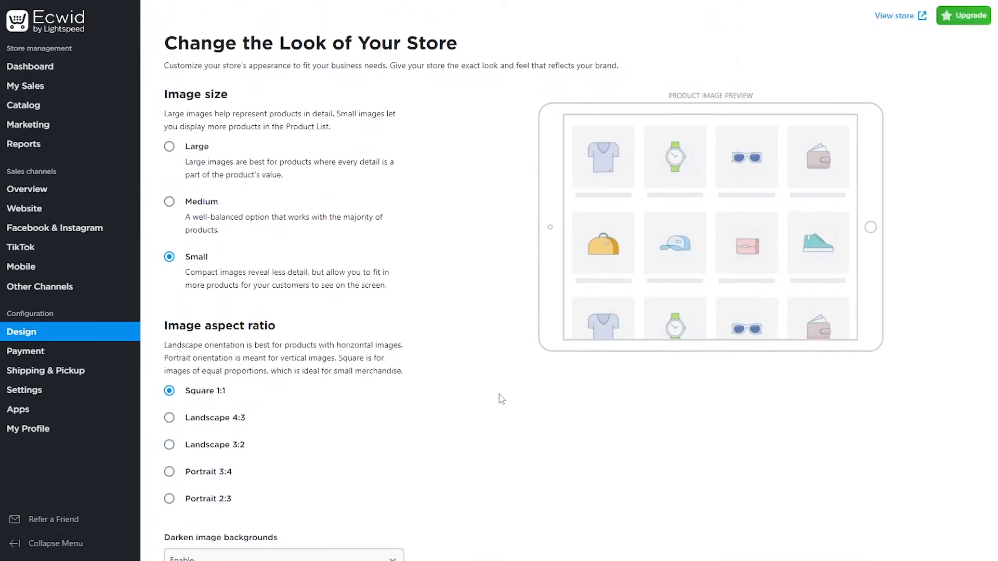
scroll(480, 380, down, 20)
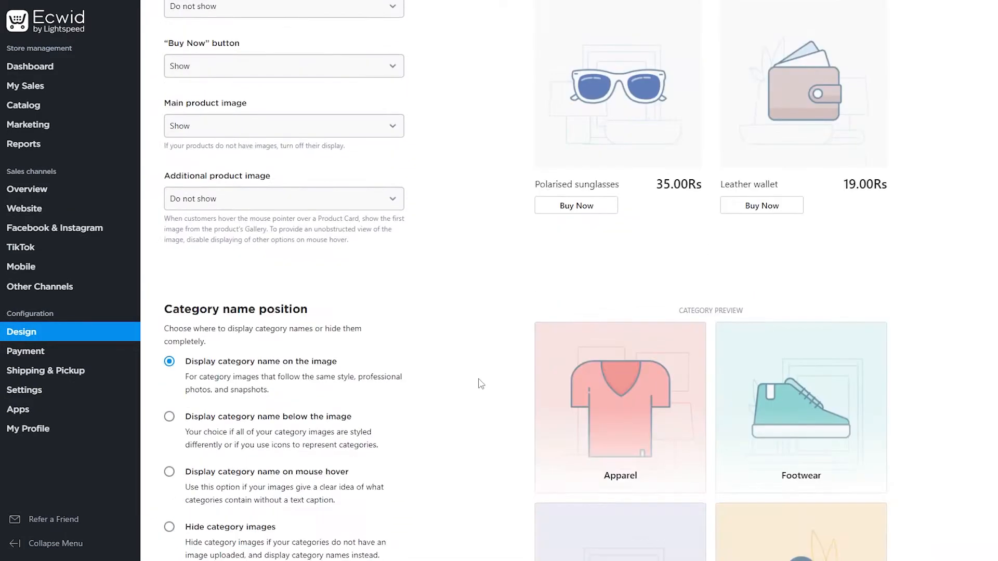
scroll(480, 381, down, 12)
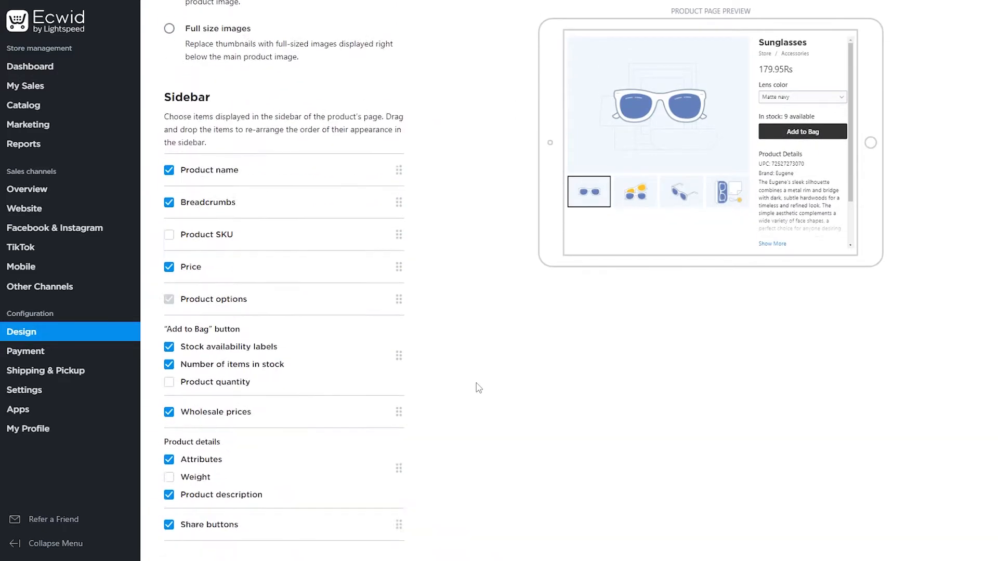
scroll(478, 388, up, 10)
scroll(482, 391, up, 15)
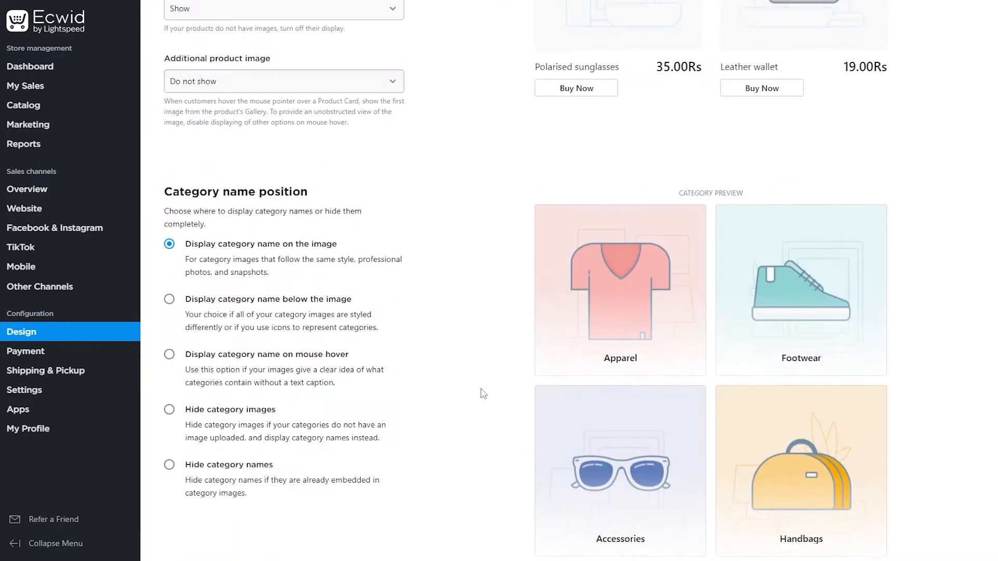
scroll(488, 405, up, 8)
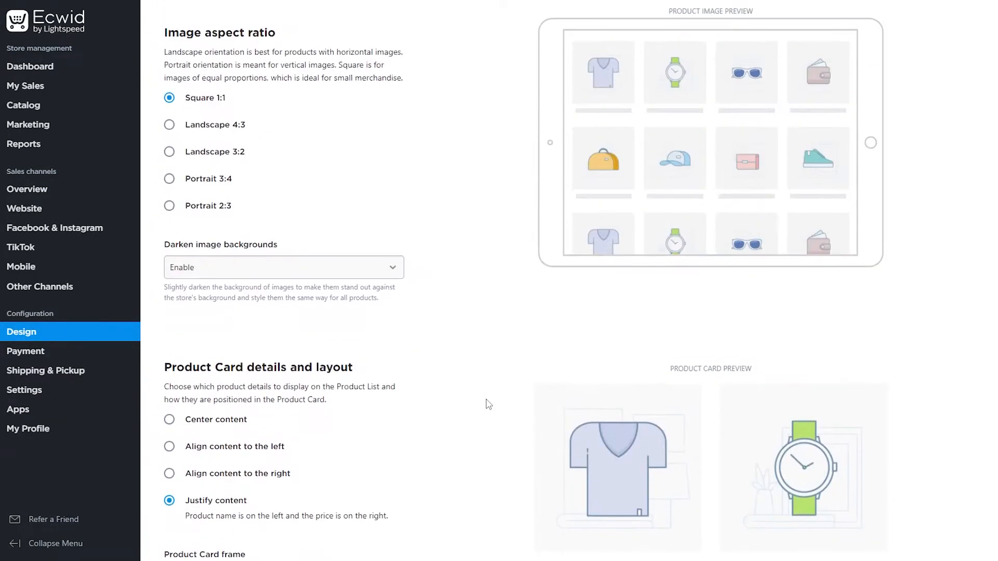
scroll(485, 401, down, 1)
scroll(486, 401, down, 8)
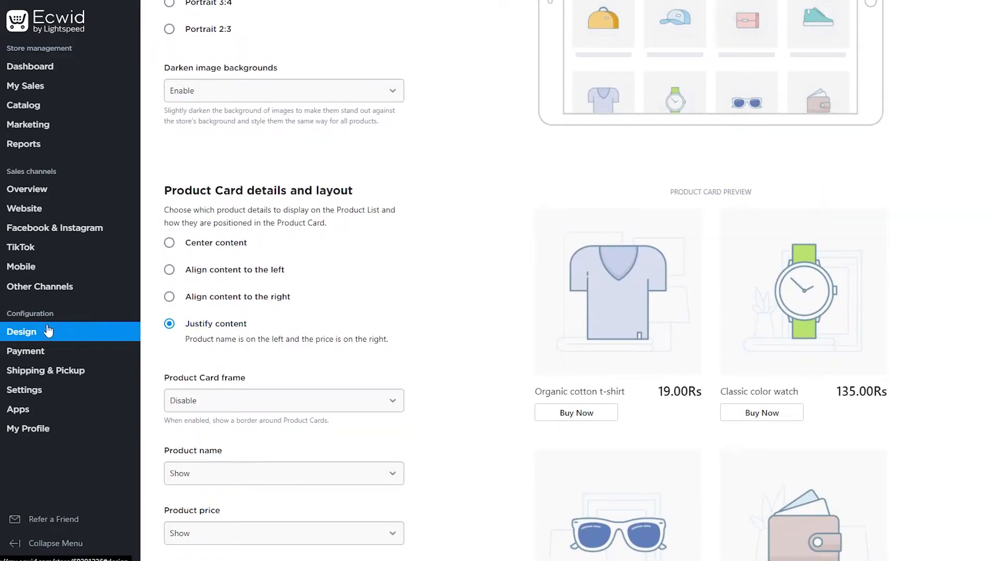
Go to the Website design section, look over its appearance, content, address and SEO options, and open Site appearance for editing
mouse_move(40, 213)
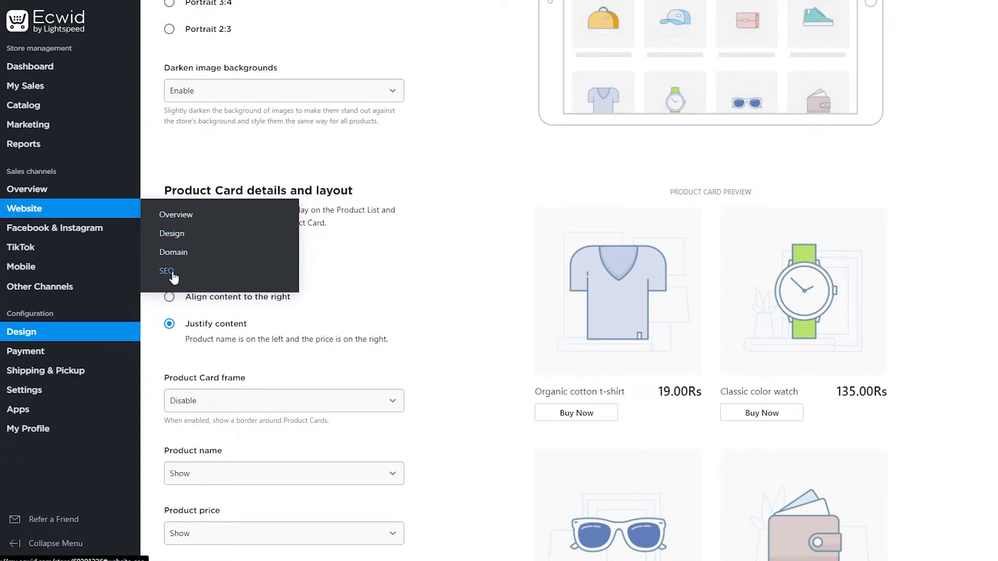
click(175, 234)
scroll(387, 306, up, 2)
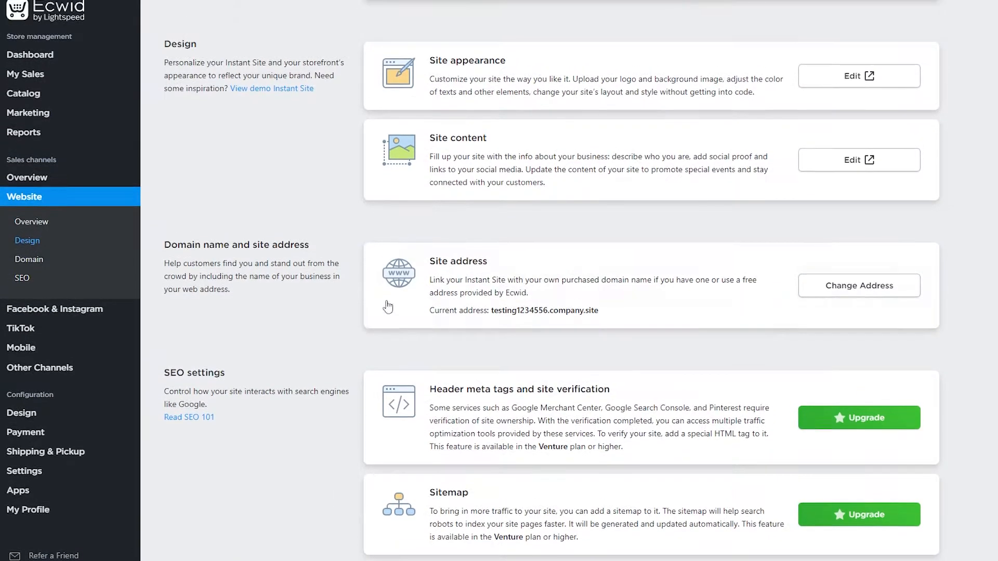
scroll(387, 307, up, 4)
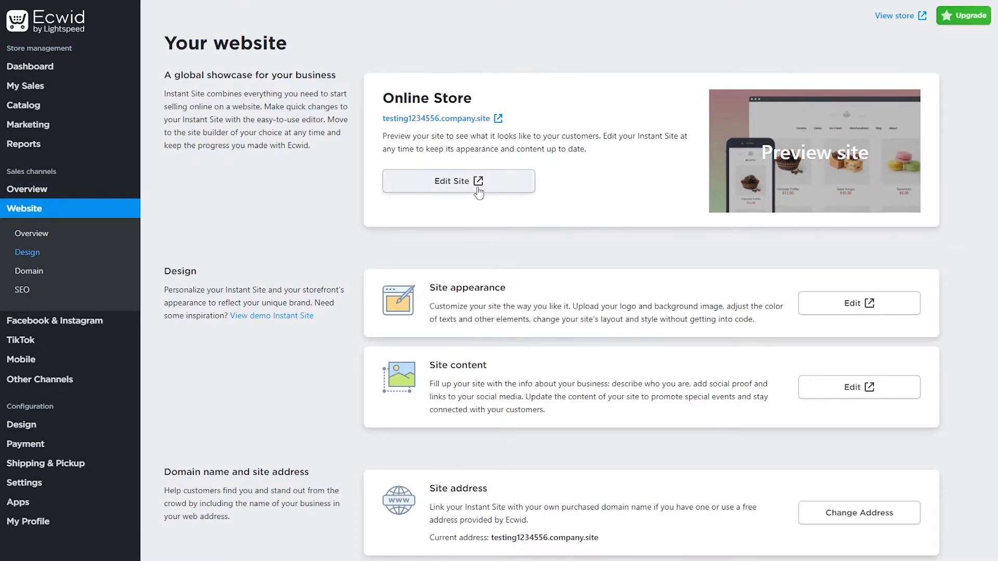
scroll(498, 227, down, 2)
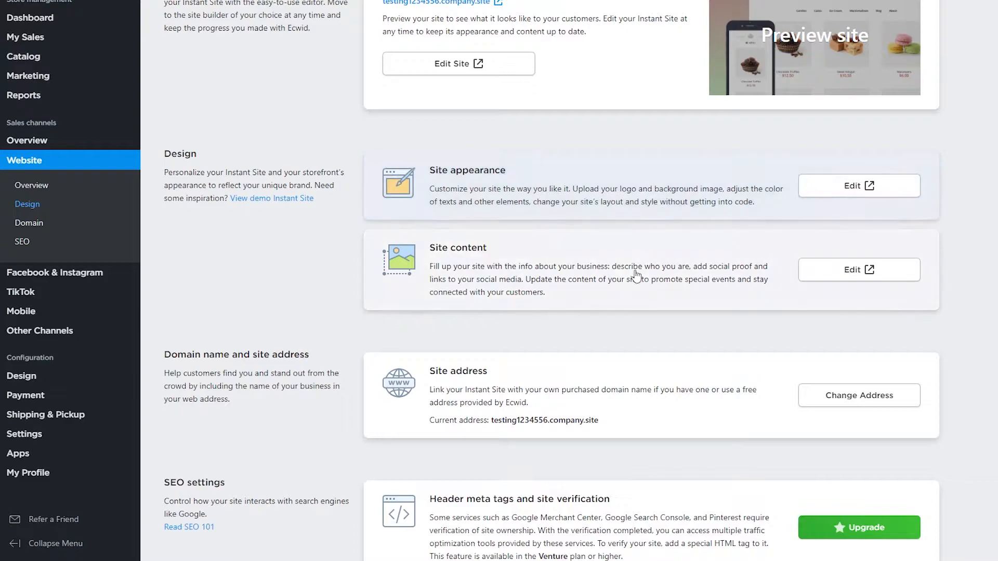
scroll(693, 284, down, 2)
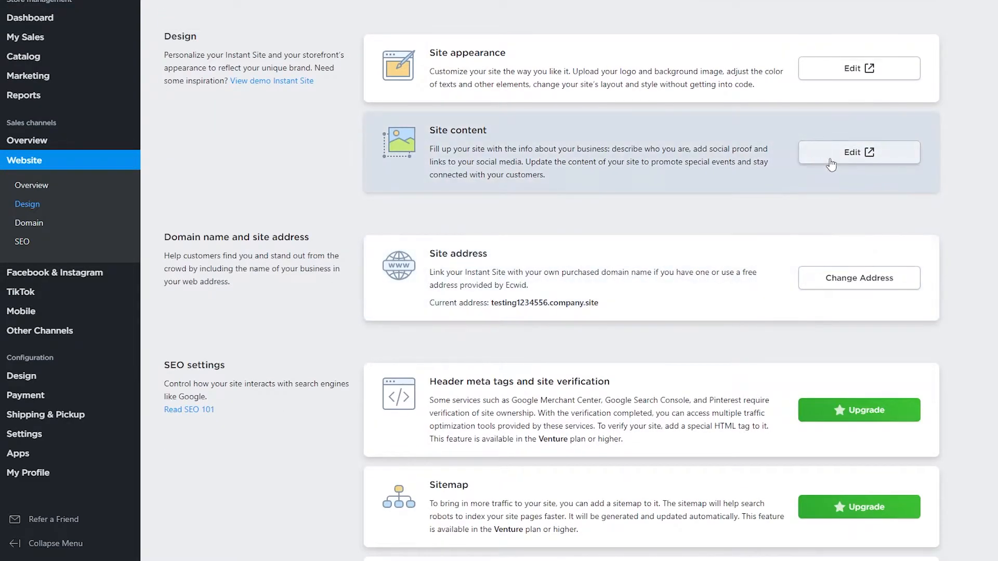
scroll(862, 208, up, 1)
scroll(746, 225, down, 3)
scroll(675, 244, up, 5)
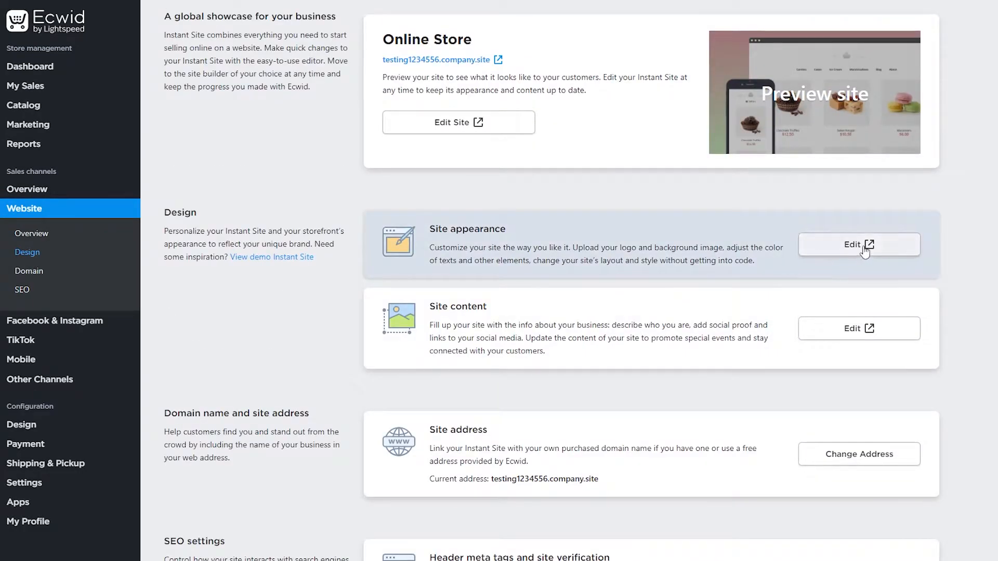
click(857, 245)
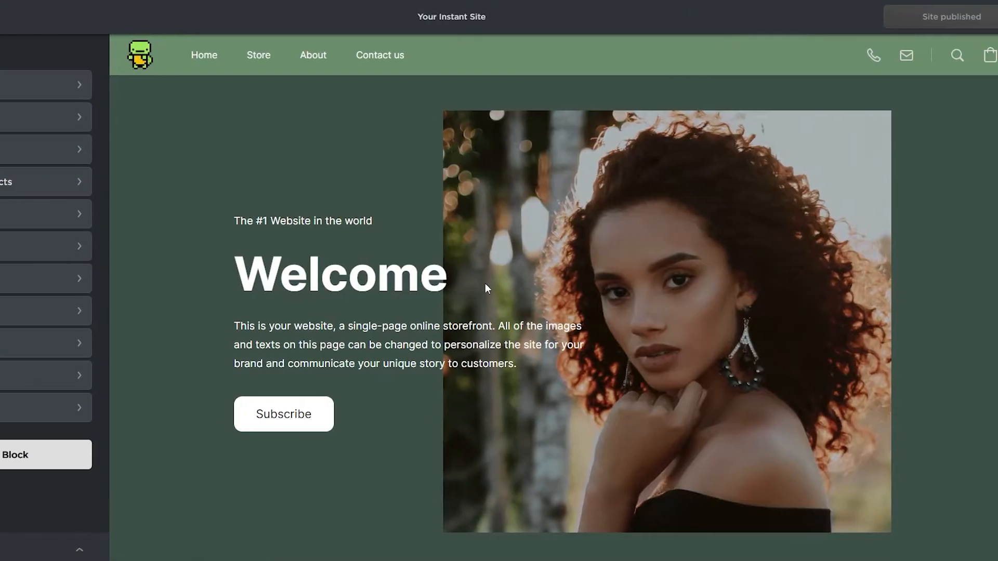
Examine the Instant Site preview from the header and cover through the featured products to the Our Story section
scroll(572, 312, down, 12)
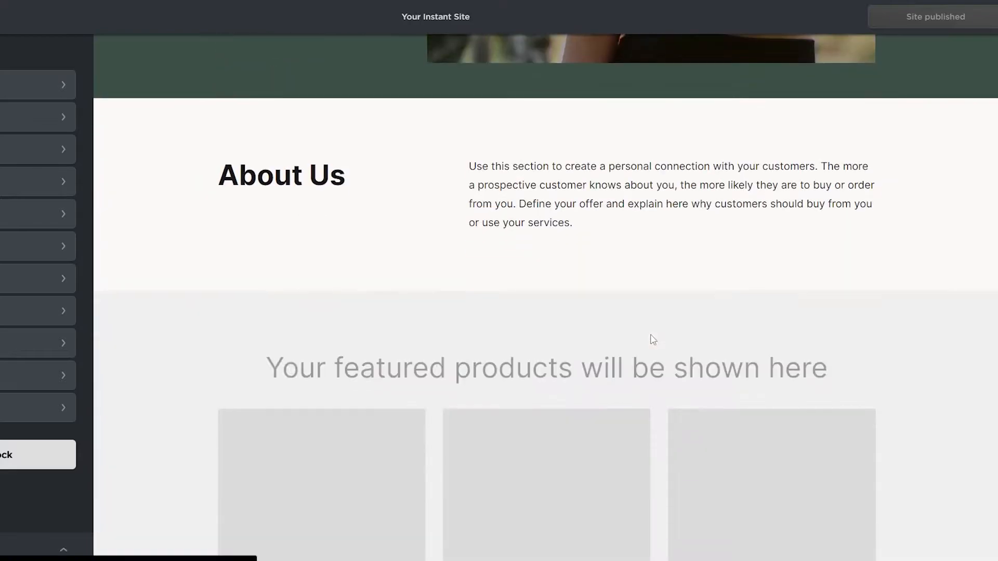
scroll(654, 340, down, 5)
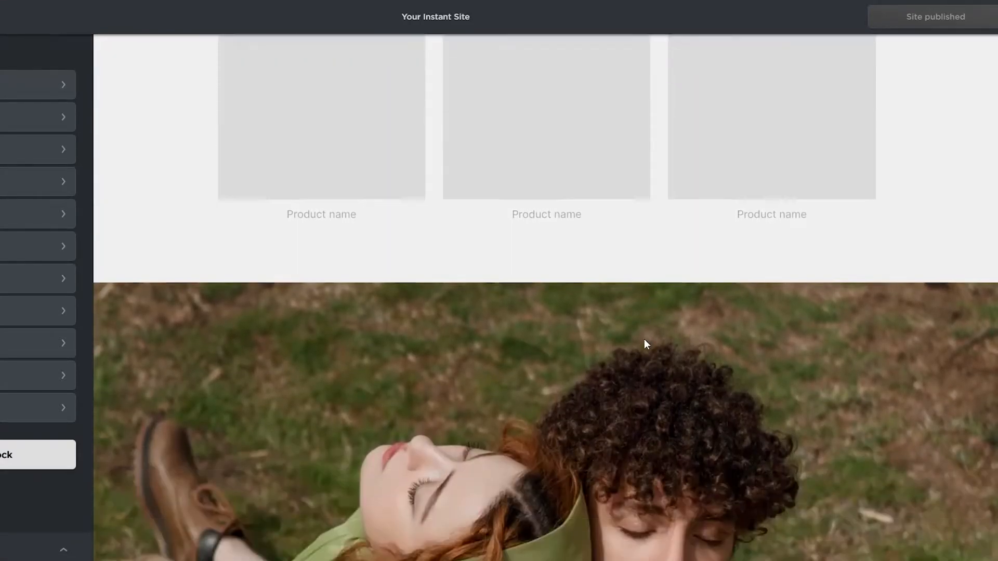
scroll(603, 285, down, 10)
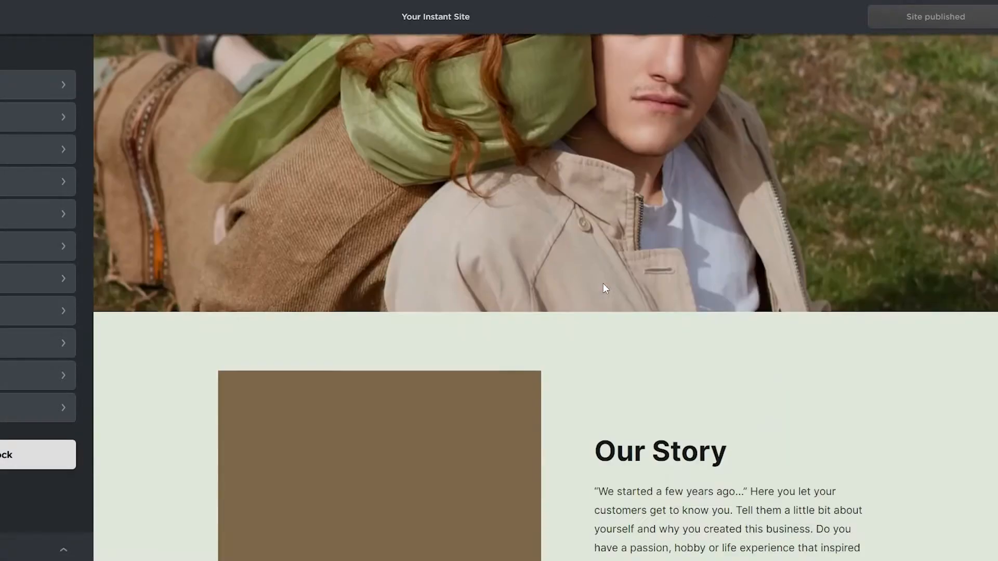
scroll(684, 314, down, 7)
scroll(665, 312, up, 16)
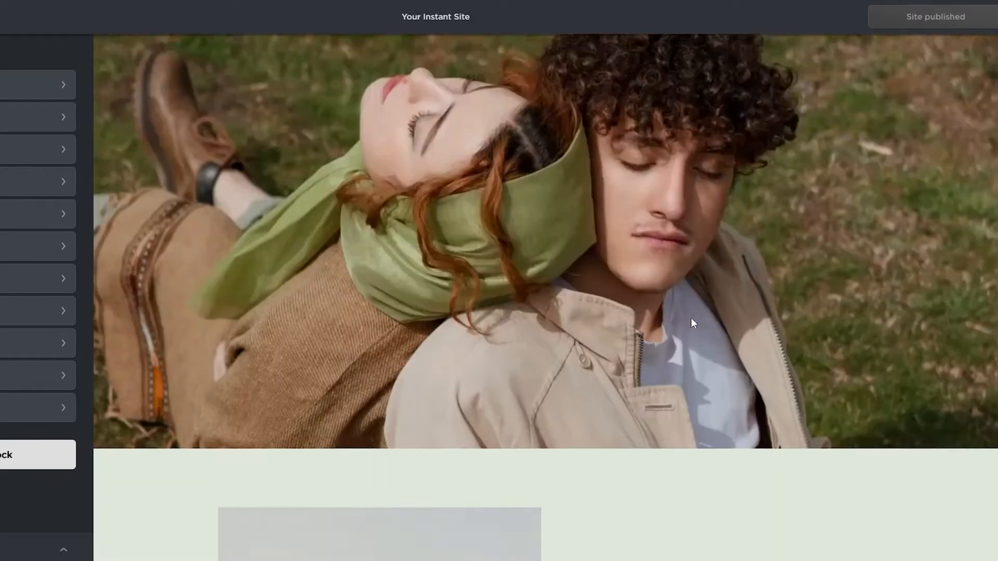
scroll(673, 333, up, 10)
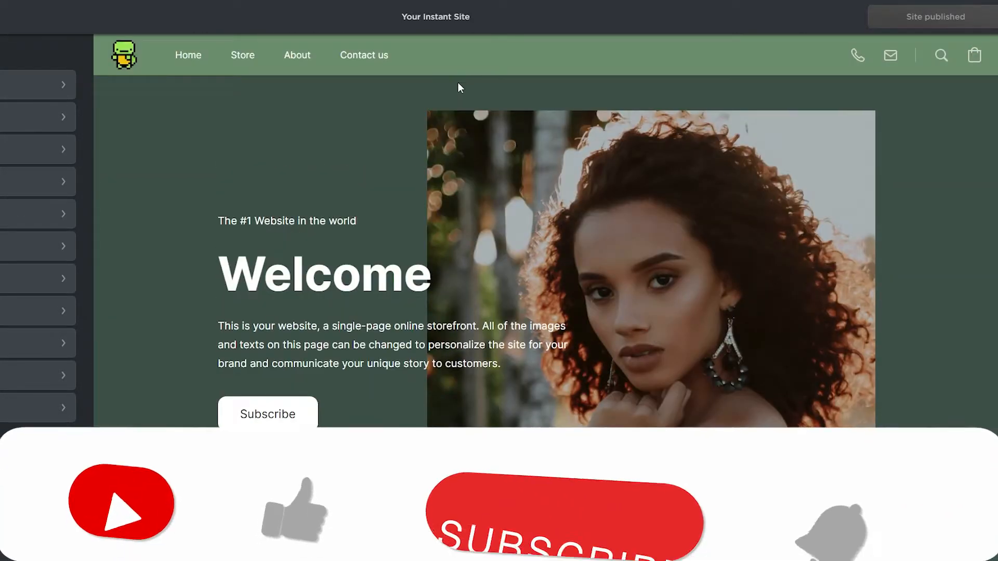
scroll(562, 298, down, 2)
scroll(507, 319, up, 2)
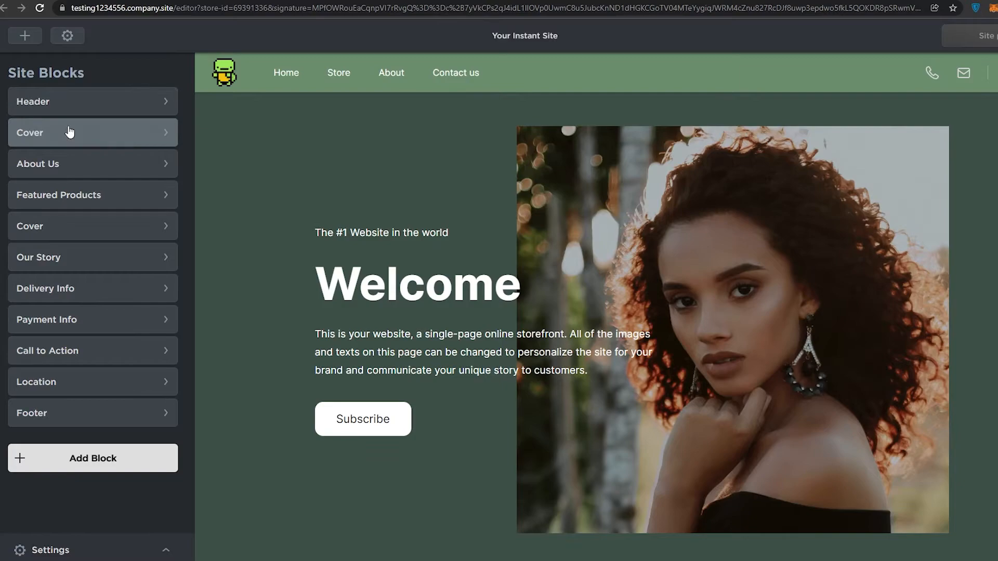
Open the first Cover block, check its content fields, and bring up its design settings
click(68, 127)
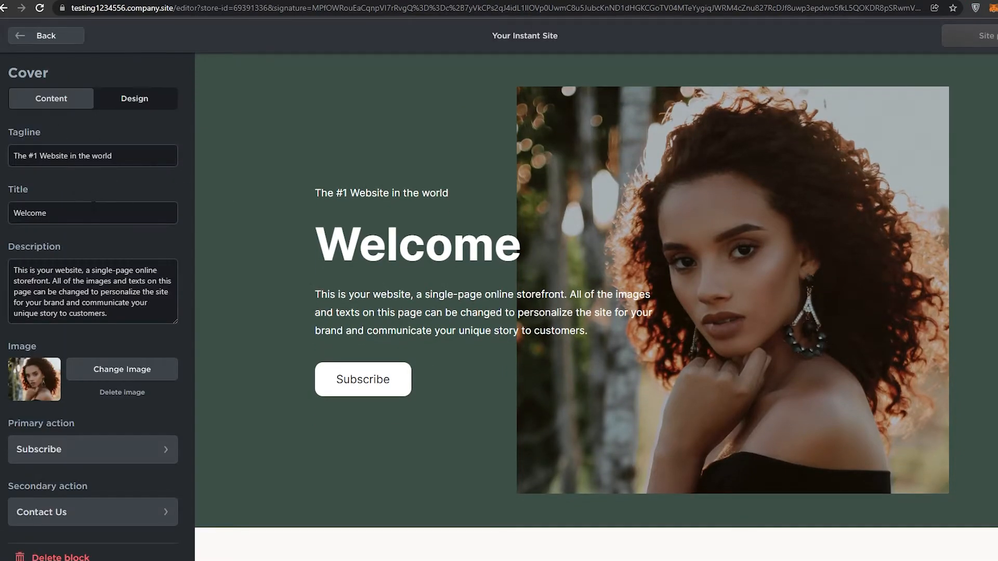
scroll(95, 200, down, 1)
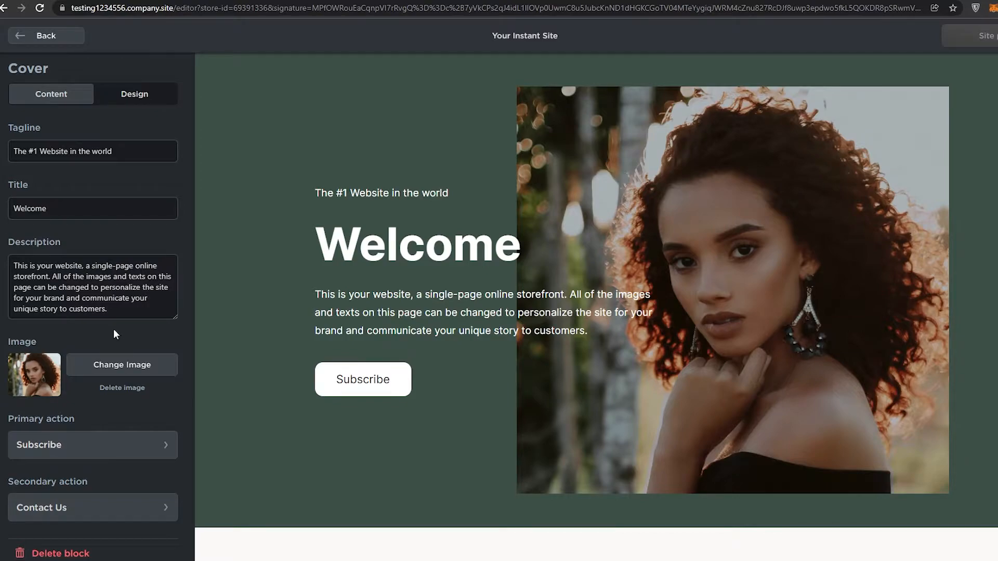
scroll(99, 452, up, 1)
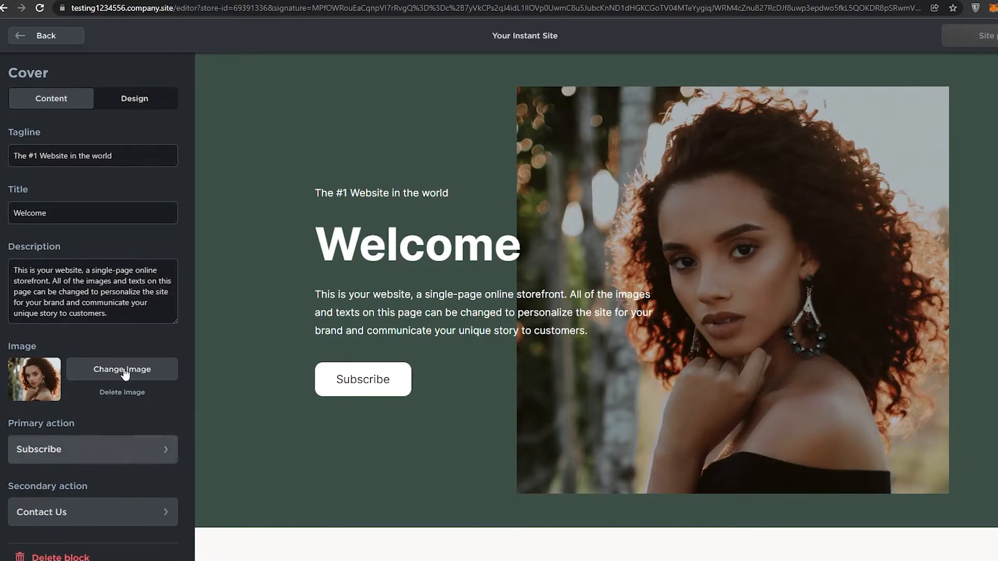
click(133, 103)
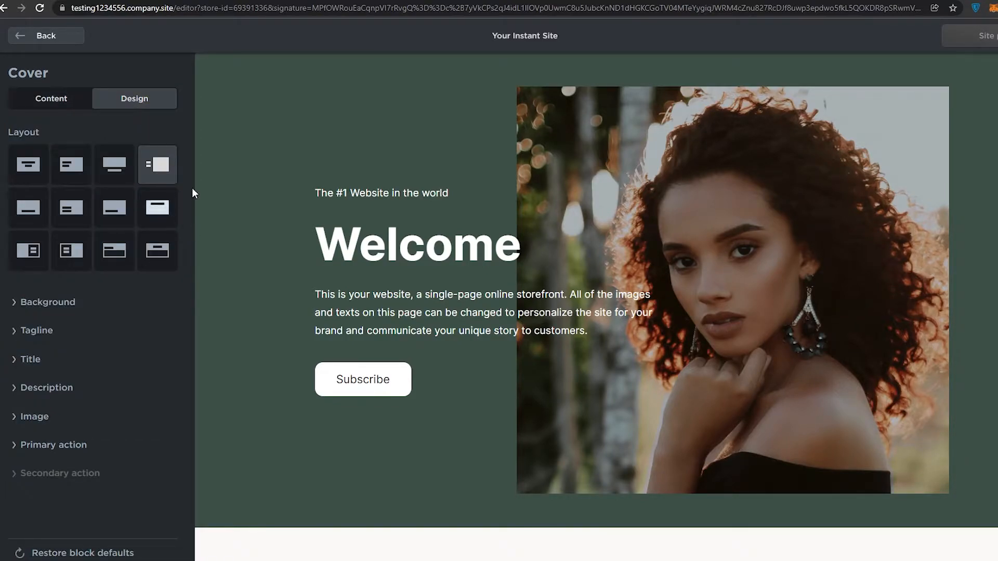
Try the first three Cover layouts, ending with the centered image above the title and description
click(36, 169)
click(83, 170)
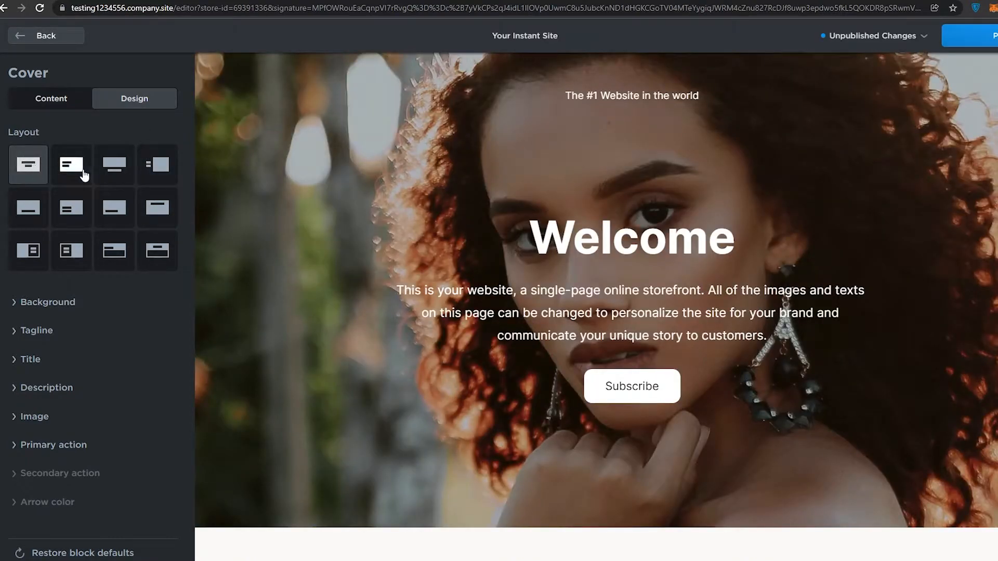
click(122, 172)
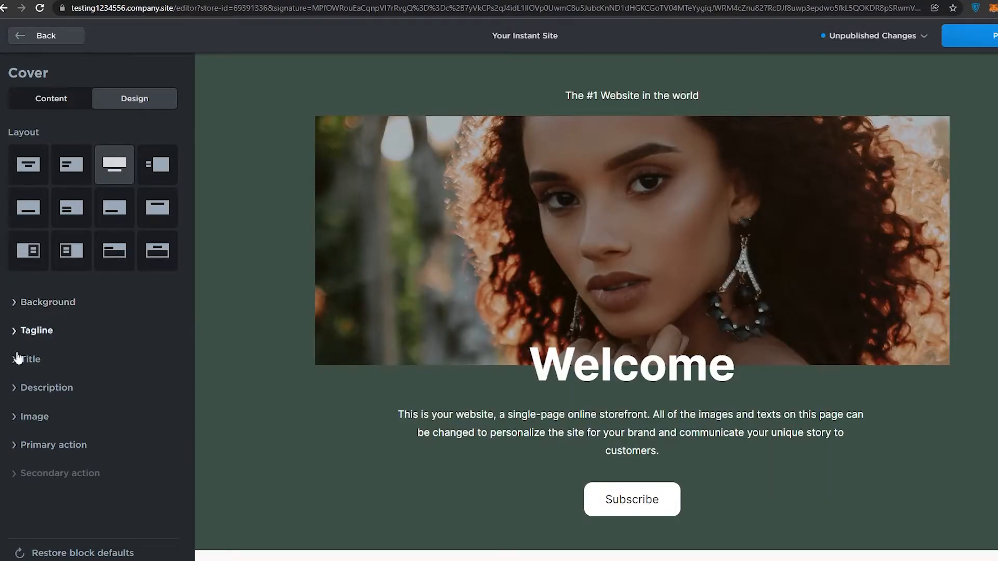
Inspect the Cover block's tagline and title text settings, including the fonts available for the title
click(20, 331)
scroll(20, 331, down, 1)
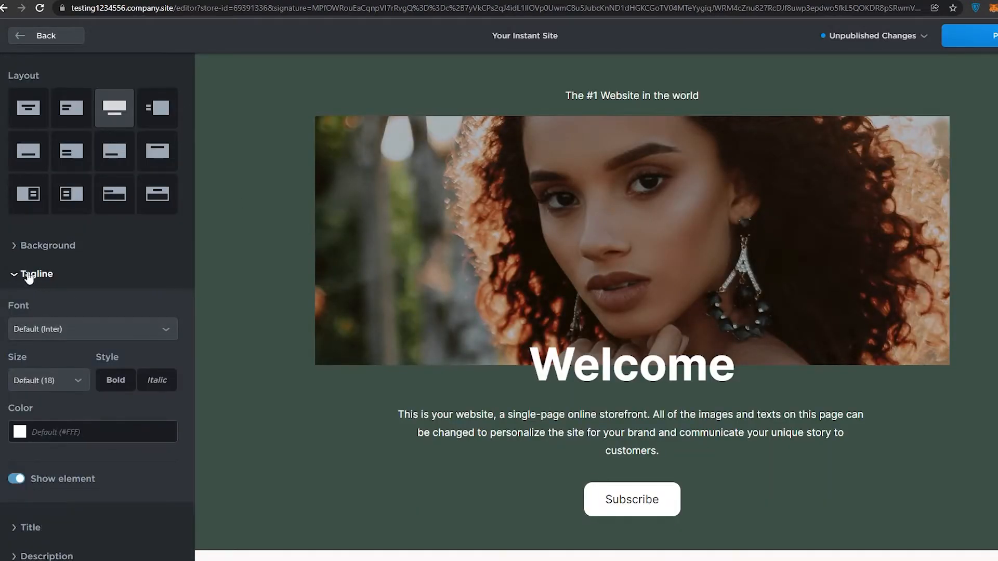
click(20, 271)
click(23, 359)
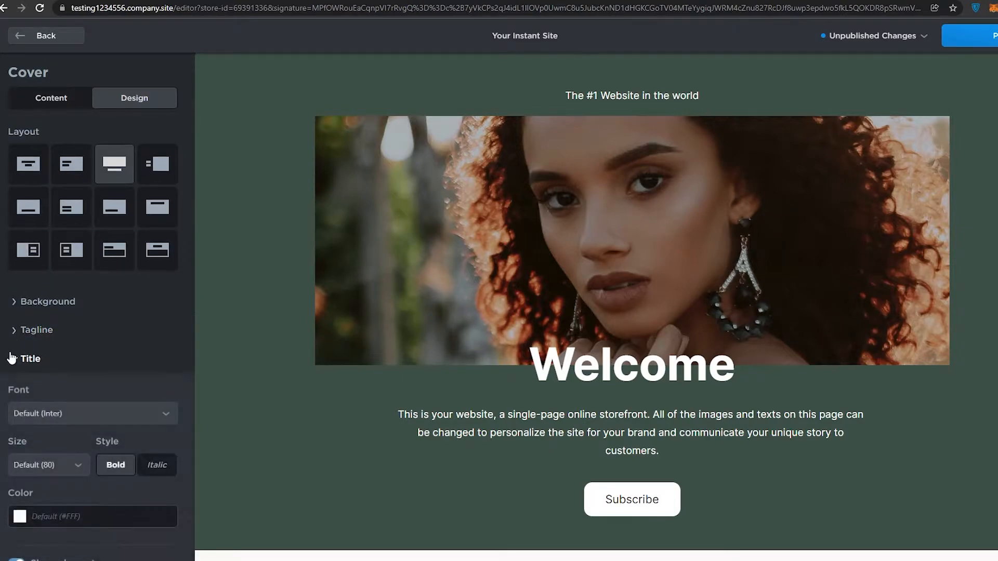
scroll(58, 371, down, 2)
click(93, 311)
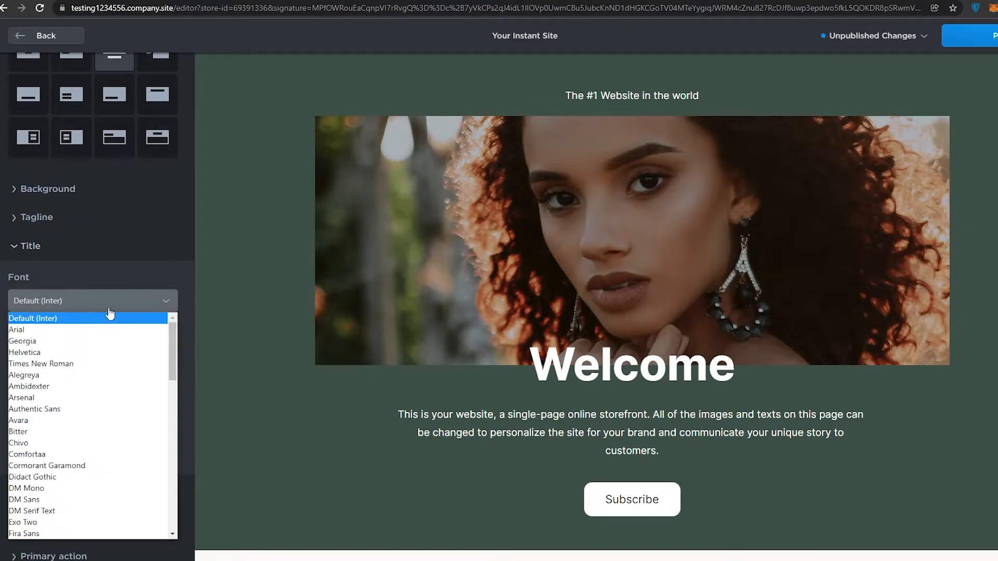
click(113, 304)
scroll(115, 304, down, 1)
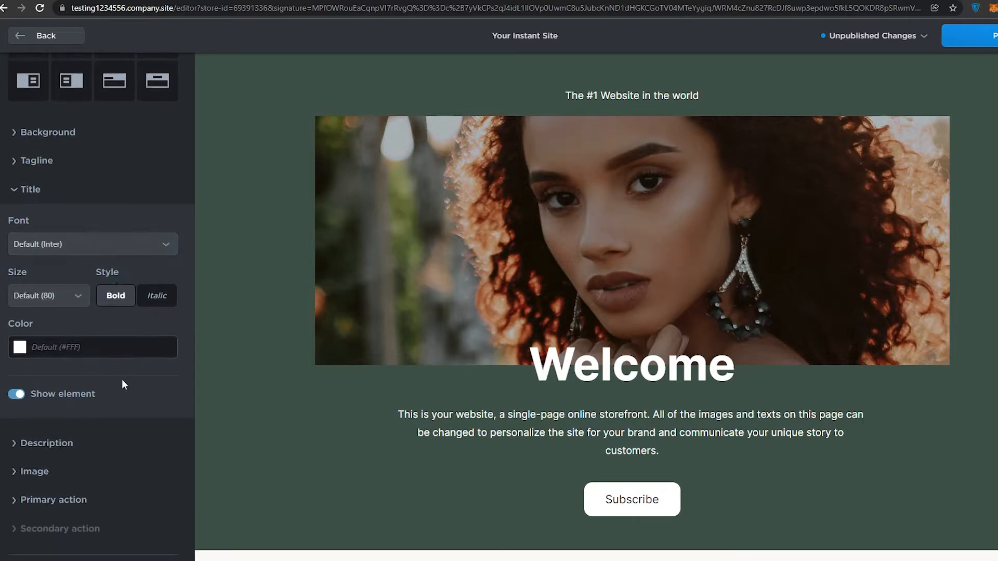
click(21, 191)
Inspect the font, size, style and color settings of the Cover block's description and check the preview
click(46, 383)
scroll(158, 451, down, 2)
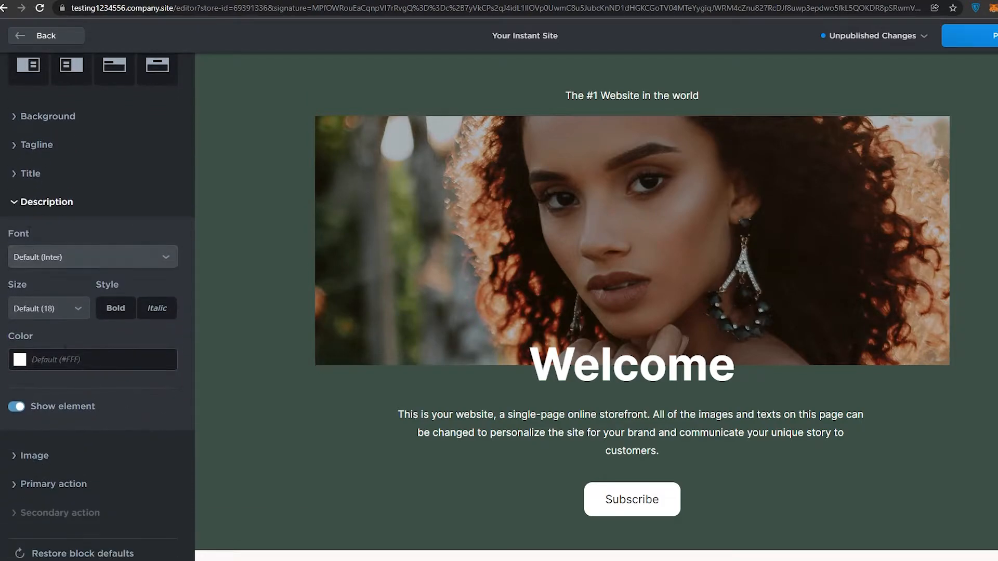
click(33, 202)
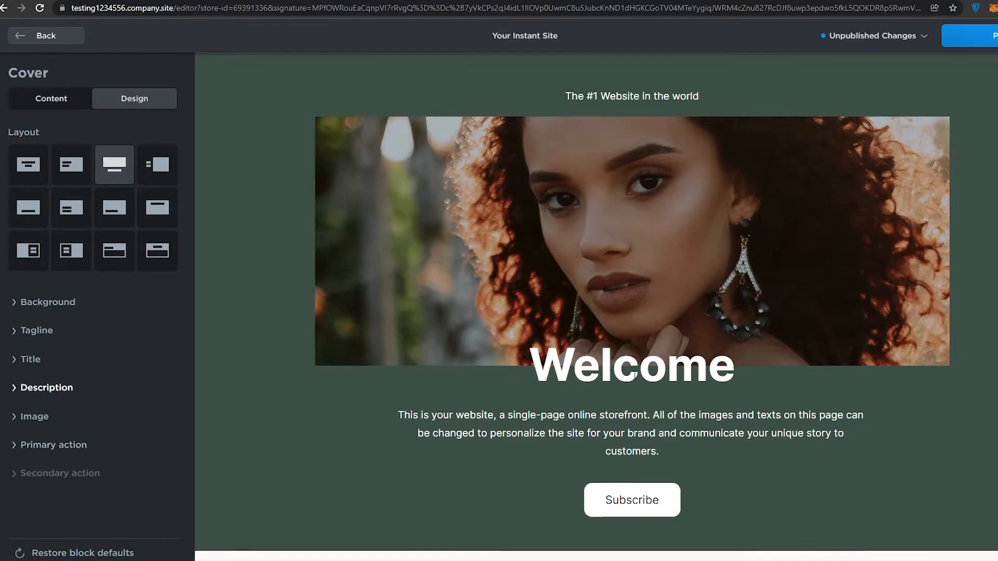
scroll(634, 375, up, 1)
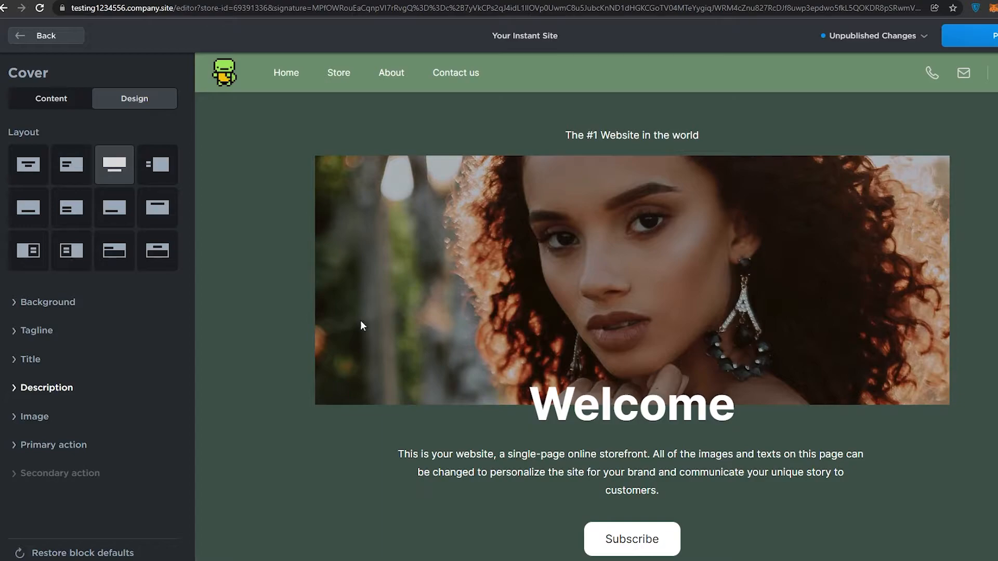
Try further Cover layouts and apply the full-image one with title, description and Subscribe button stacked at the cover's lower left
click(168, 165)
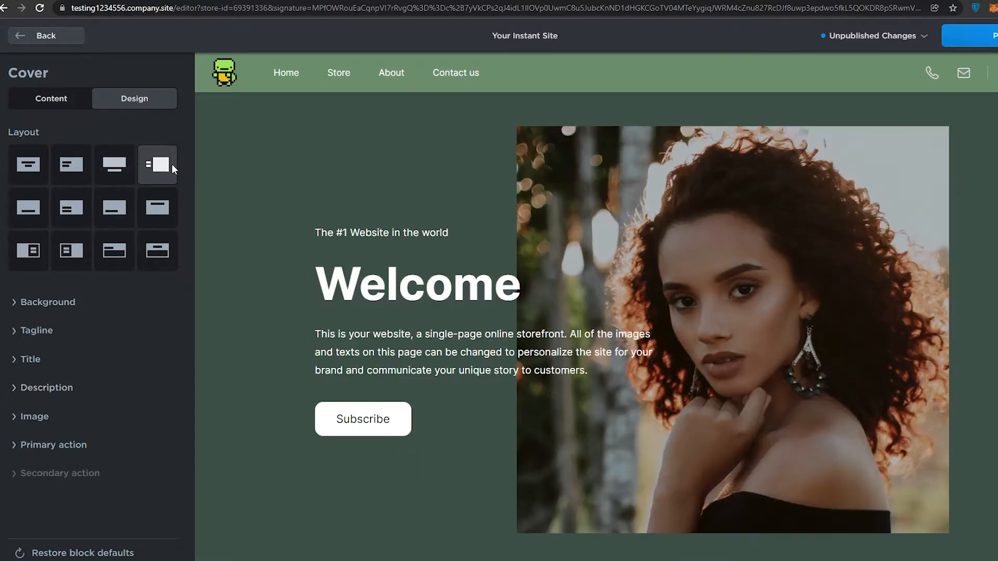
click(31, 209)
click(83, 212)
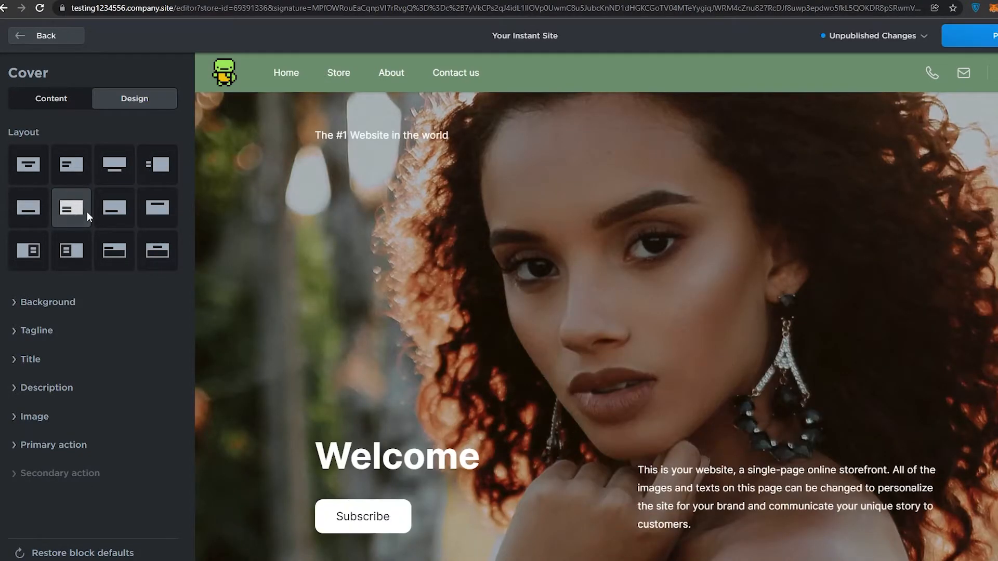
click(125, 216)
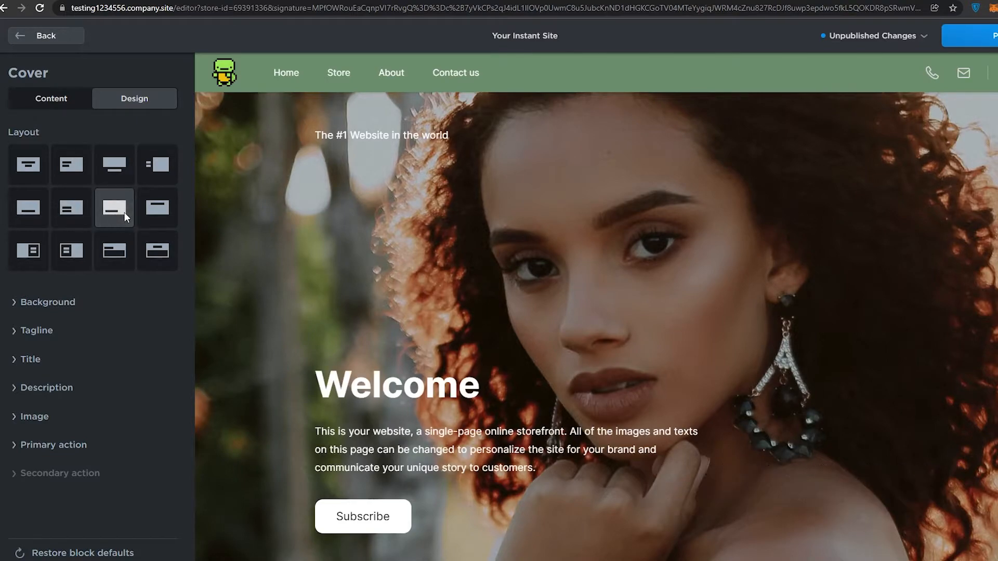
Try the full-image Cover layout with centered text at the top and the one with the text sidebar right of the image
scroll(307, 276, down, 3)
scroll(429, 288, up, 2)
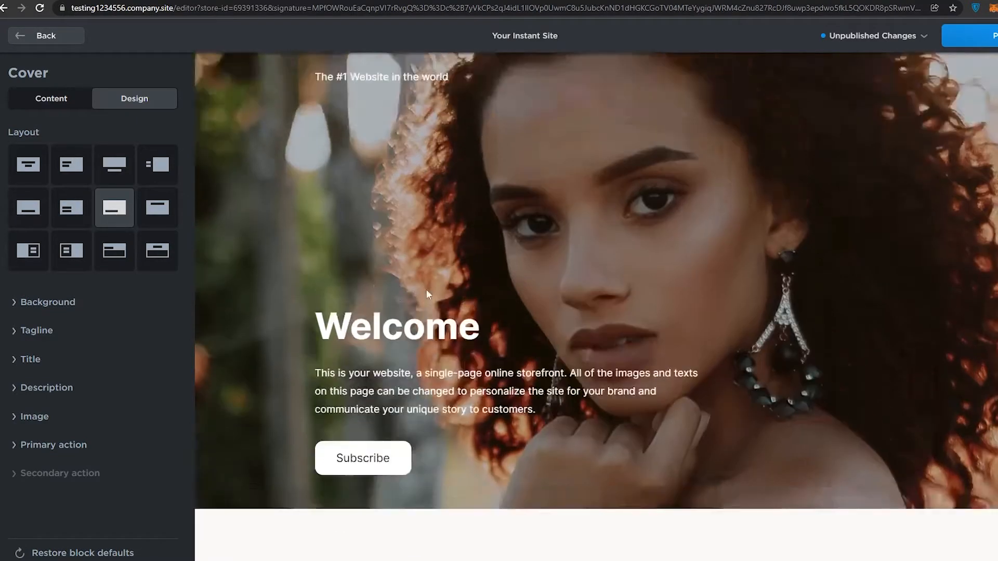
click(165, 210)
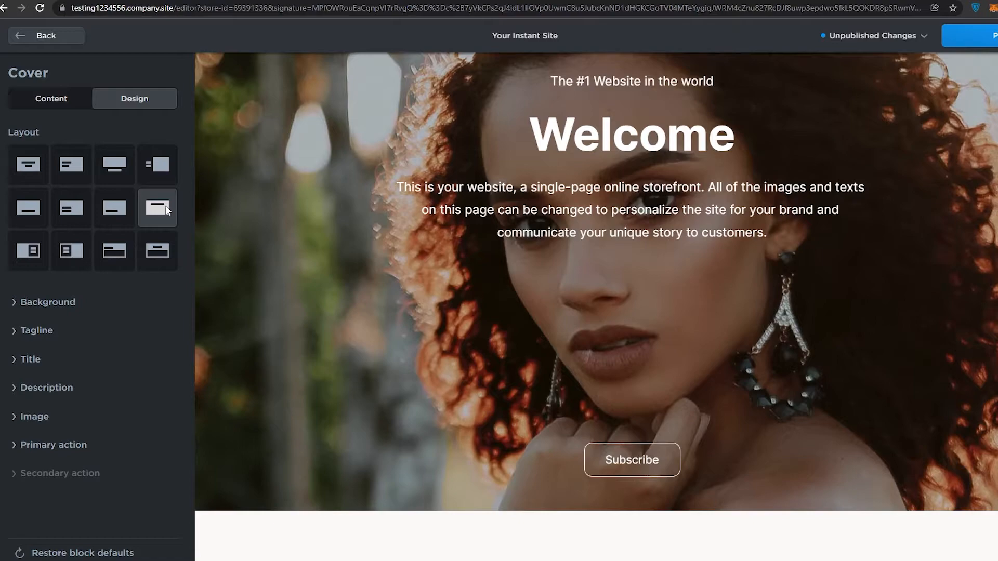
click(45, 255)
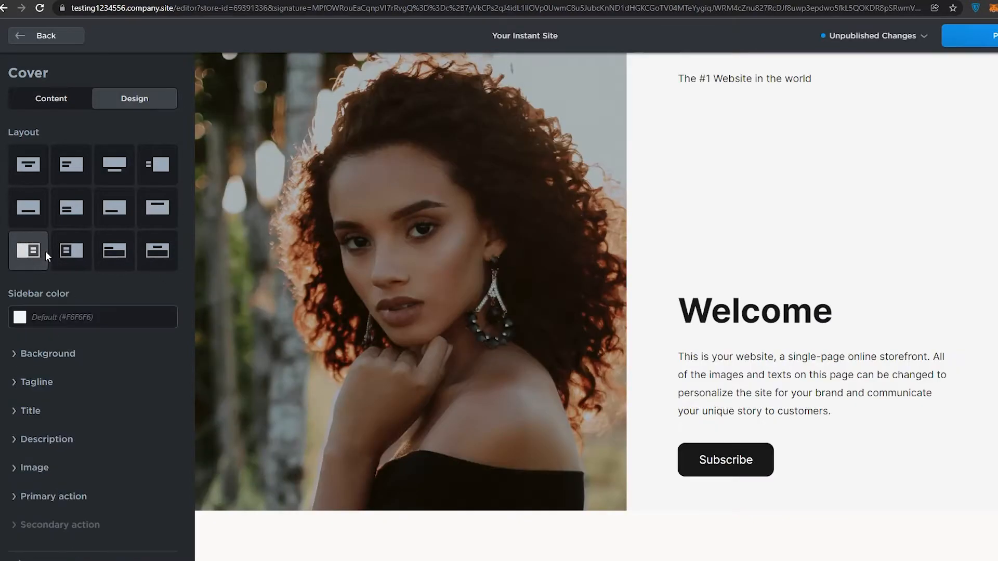
scroll(571, 306, down, 2)
scroll(567, 319, up, 3)
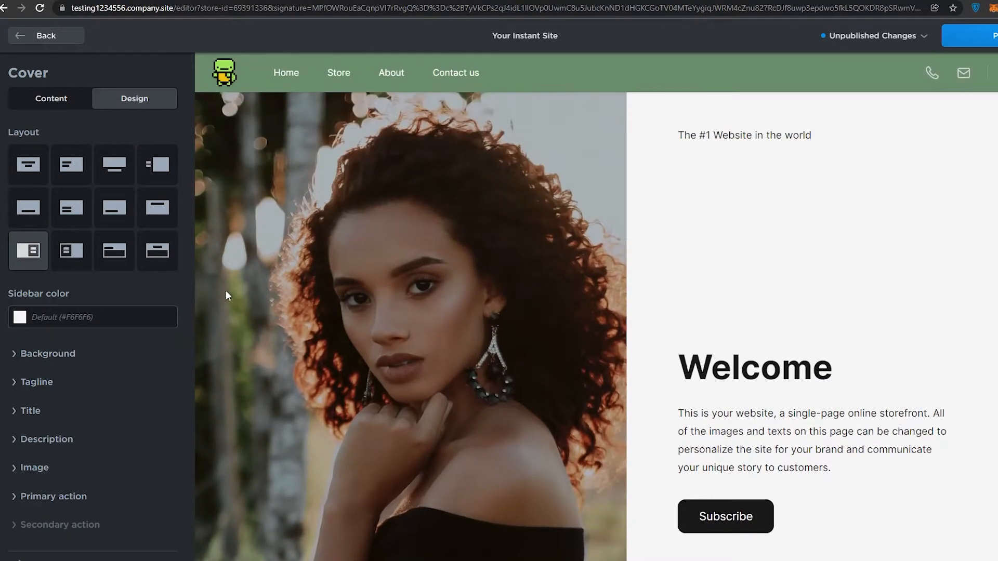
Apply the Cover layout with the text sidebar left of the image and check it in the preview
click(71, 250)
scroll(699, 275, down, 3)
scroll(625, 296, down, 6)
scroll(626, 296, up, 8)
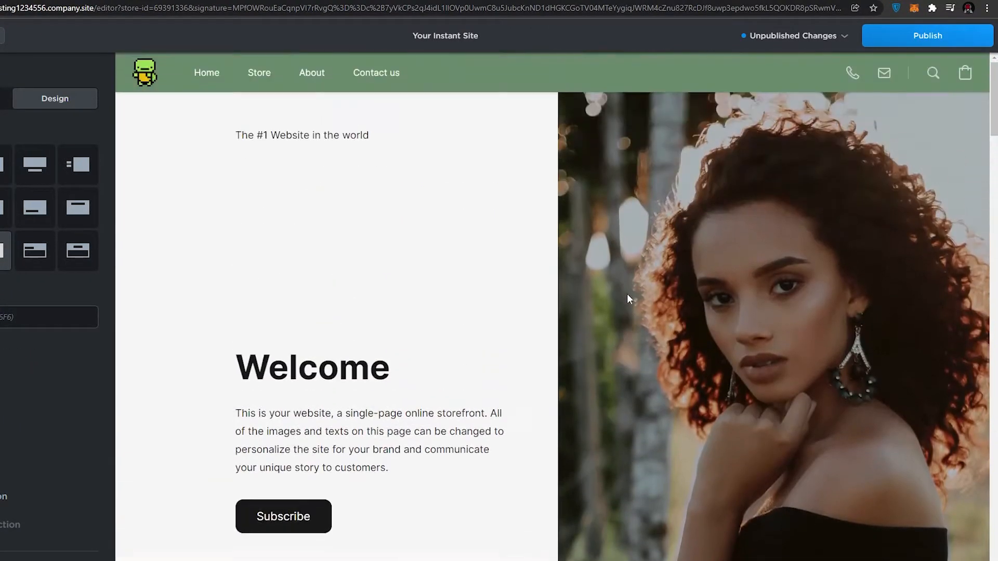
scroll(597, 301, down, 2)
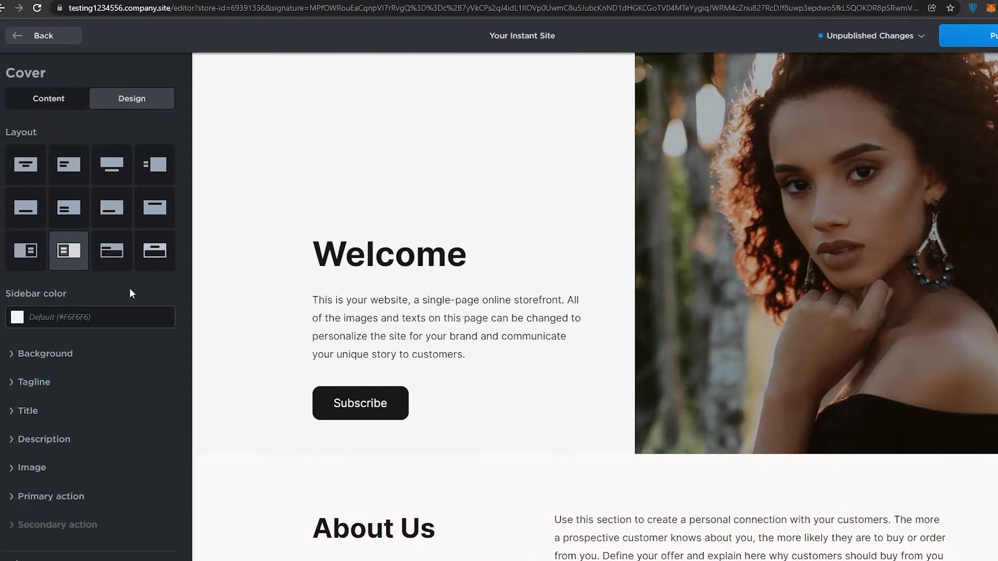
Try size 80 for the Cover block's title text and settle on size 64
scroll(52, 322, down, 1)
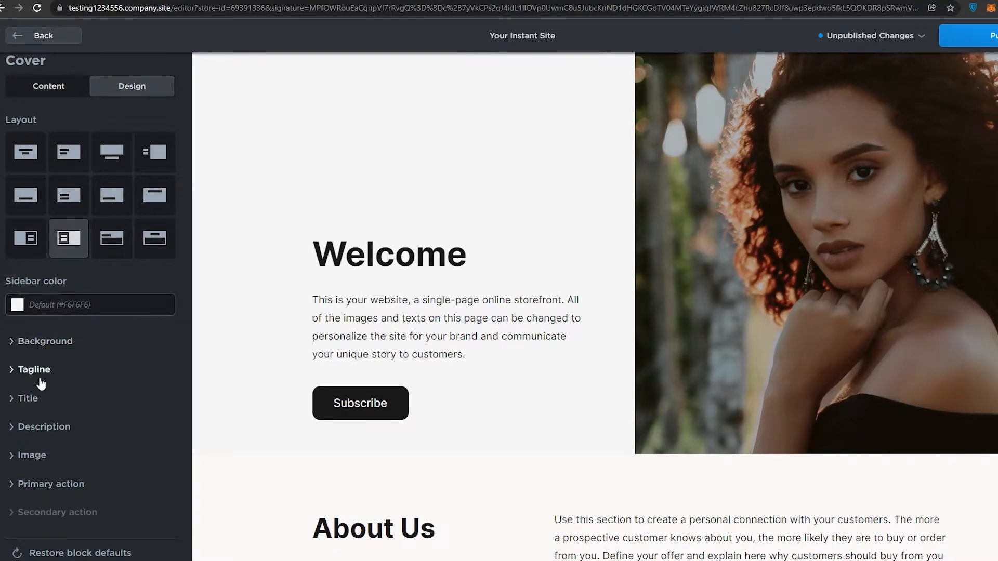
click(28, 396)
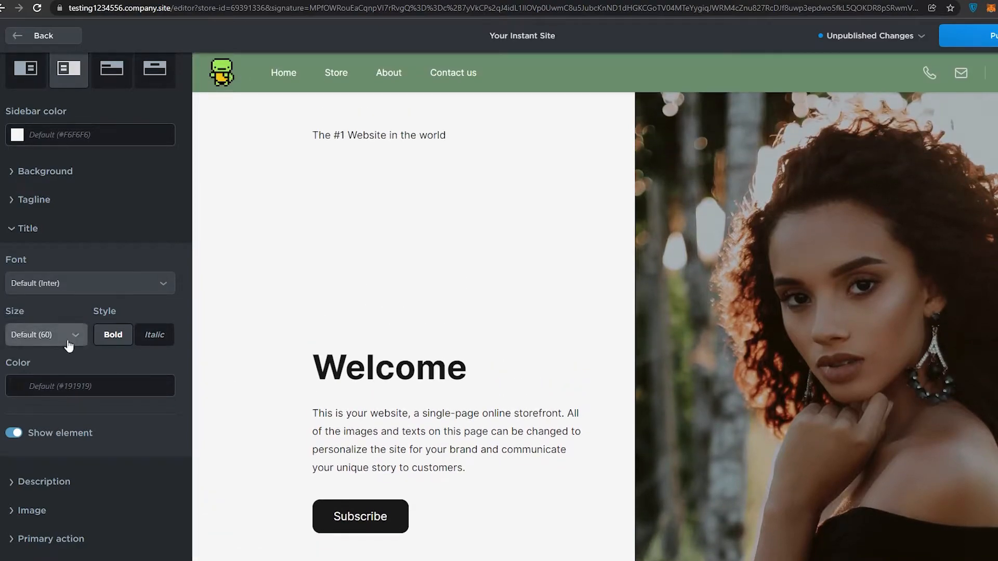
click(63, 337)
click(19, 247)
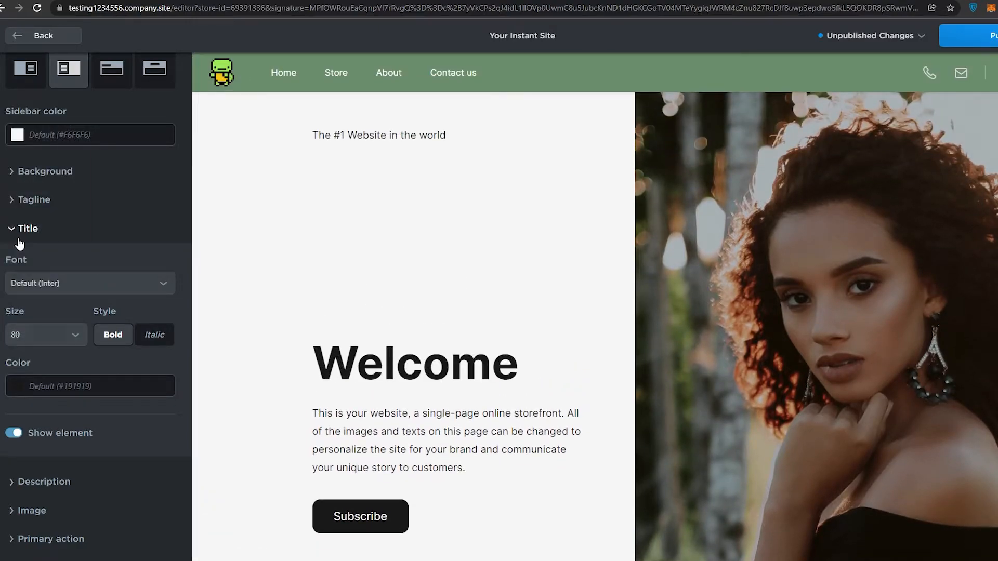
click(68, 336)
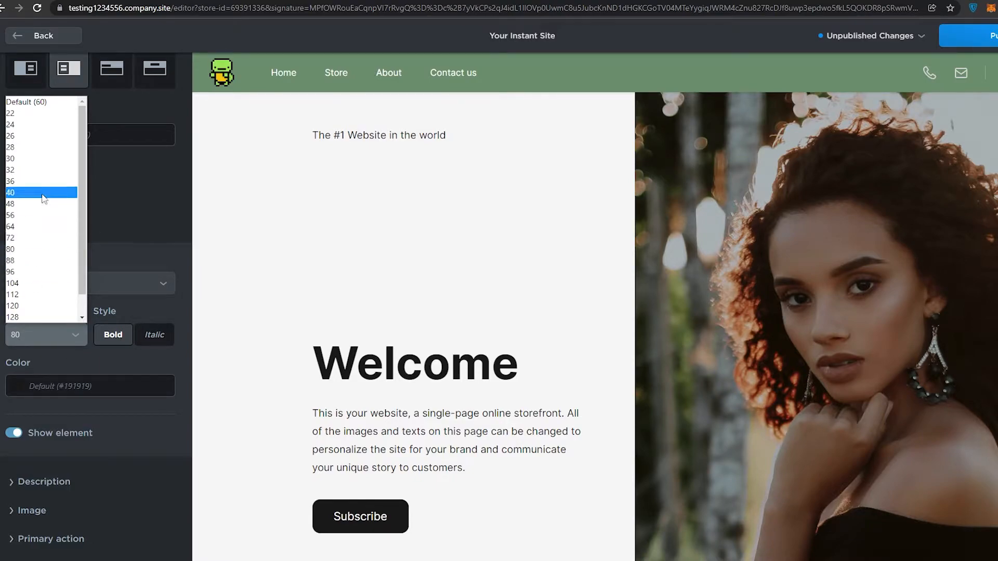
click(33, 229)
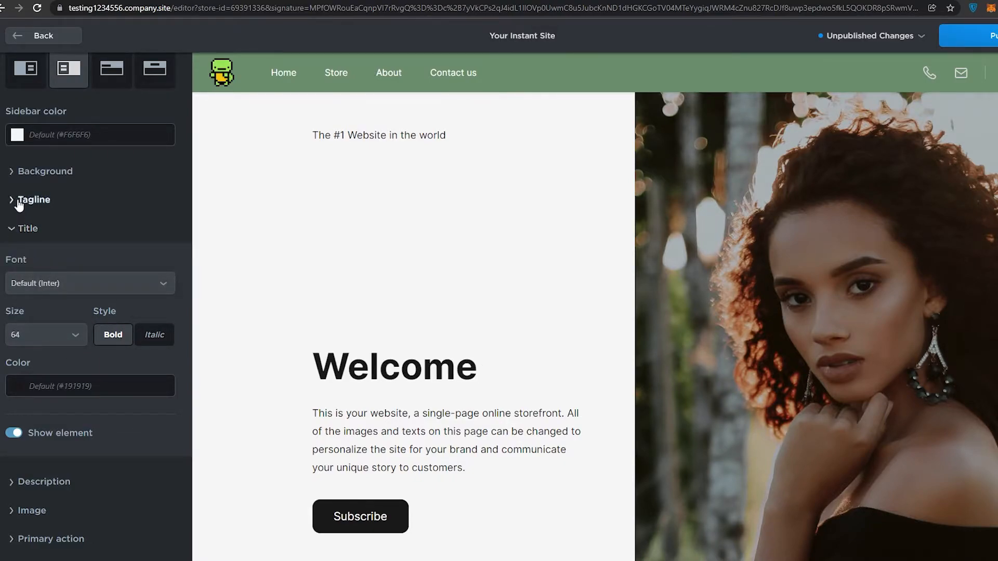
Make the Cover block's tagline bold and enlarge it to size 72, trying sizes 12 and 40 on the way
click(20, 205)
click(48, 313)
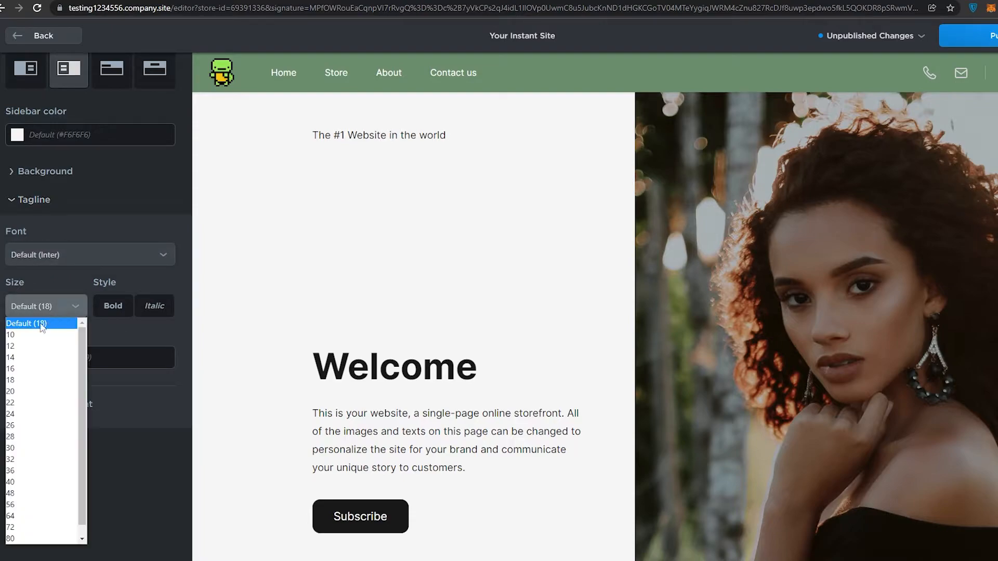
click(35, 346)
click(36, 306)
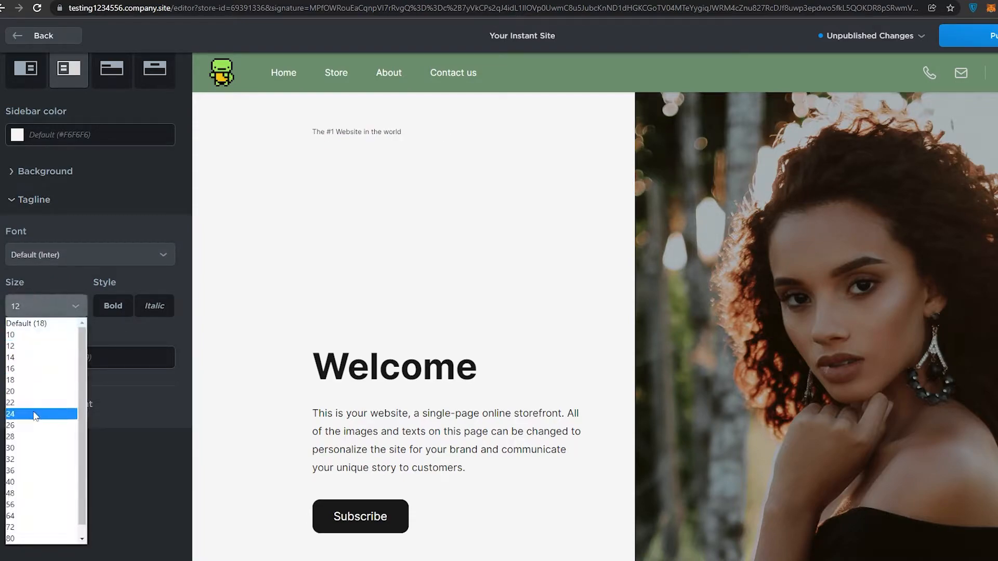
click(37, 481)
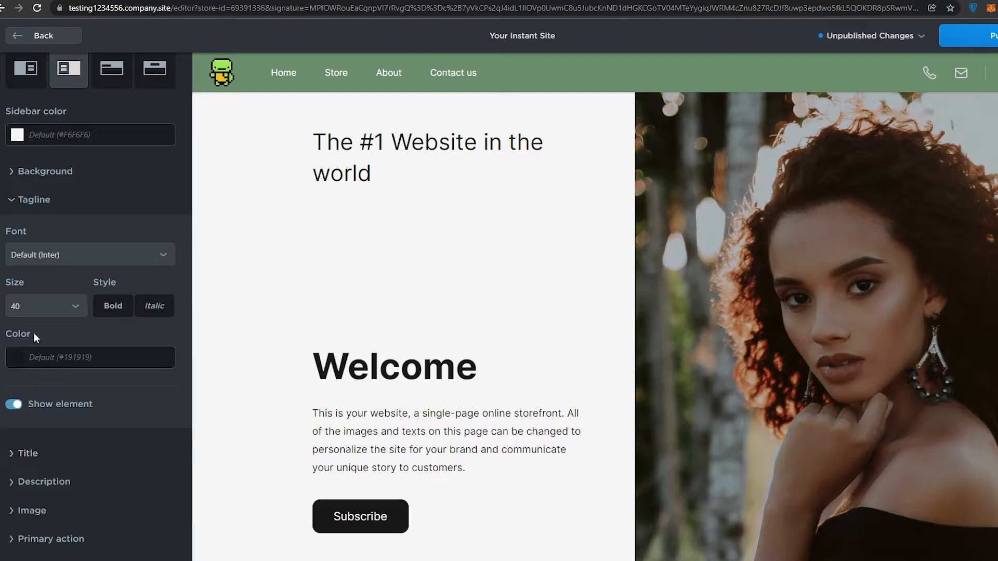
click(119, 310)
click(45, 306)
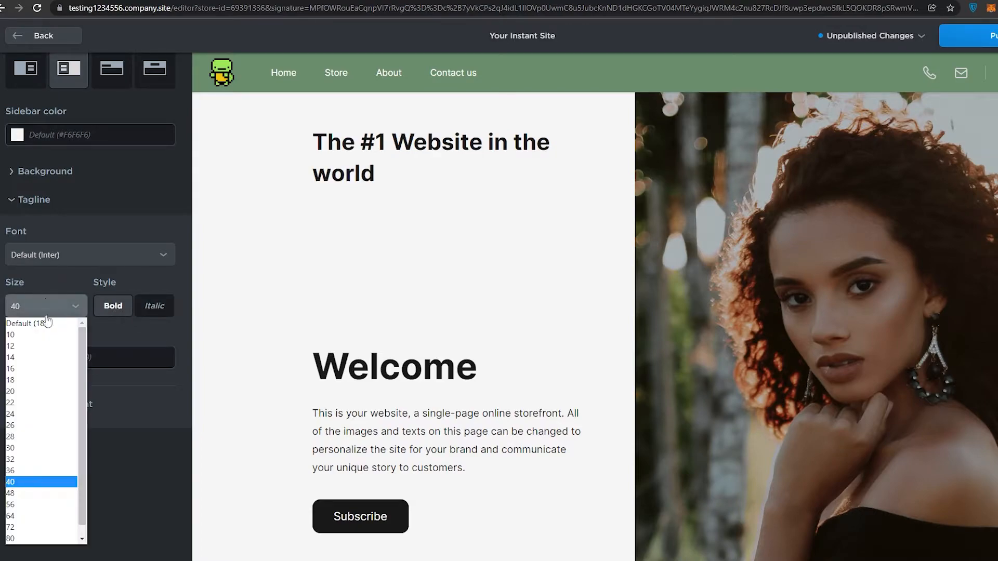
click(28, 515)
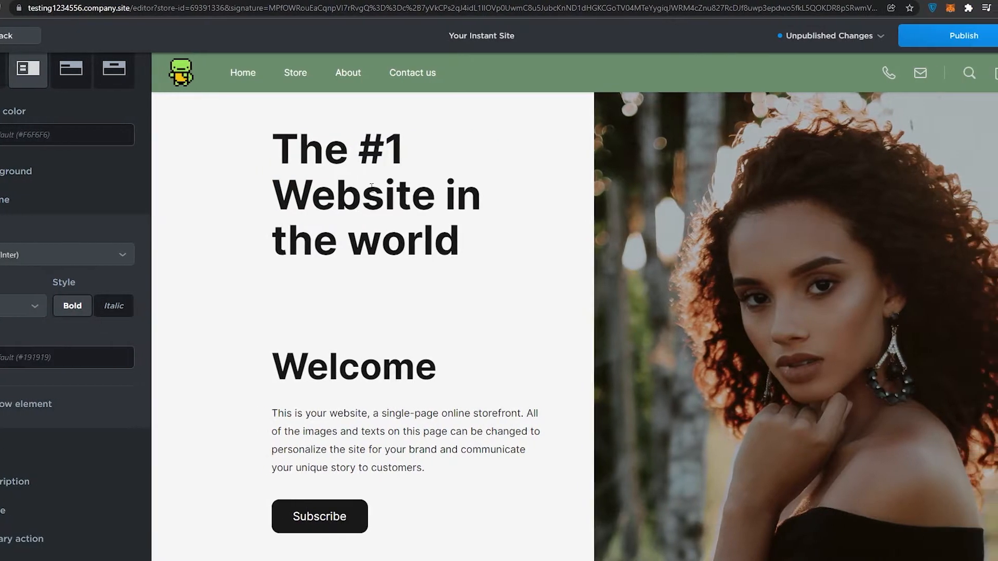
Review the restyled cover and the sections below it throughout the page preview
scroll(519, 270, down, 1)
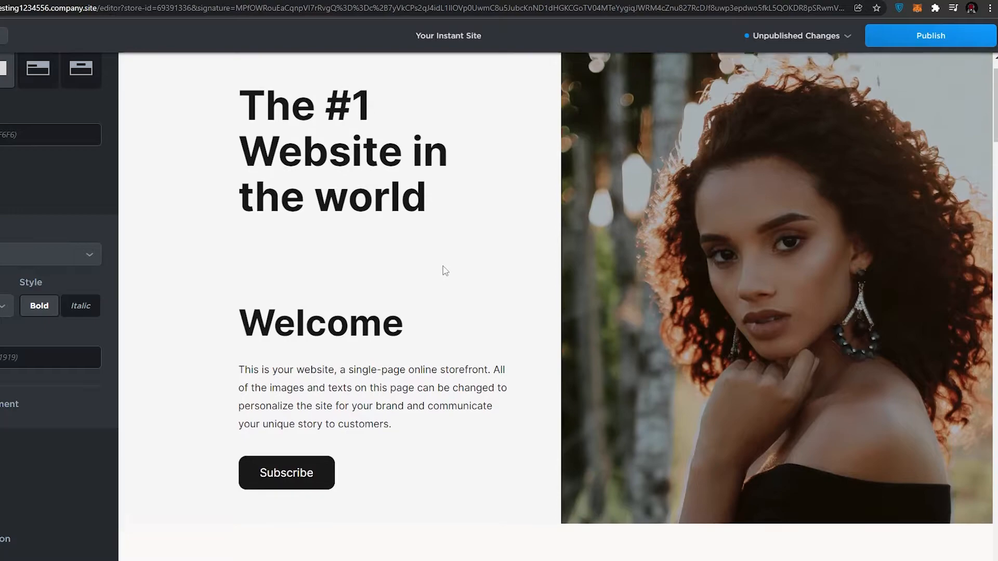
scroll(445, 270, down, 4)
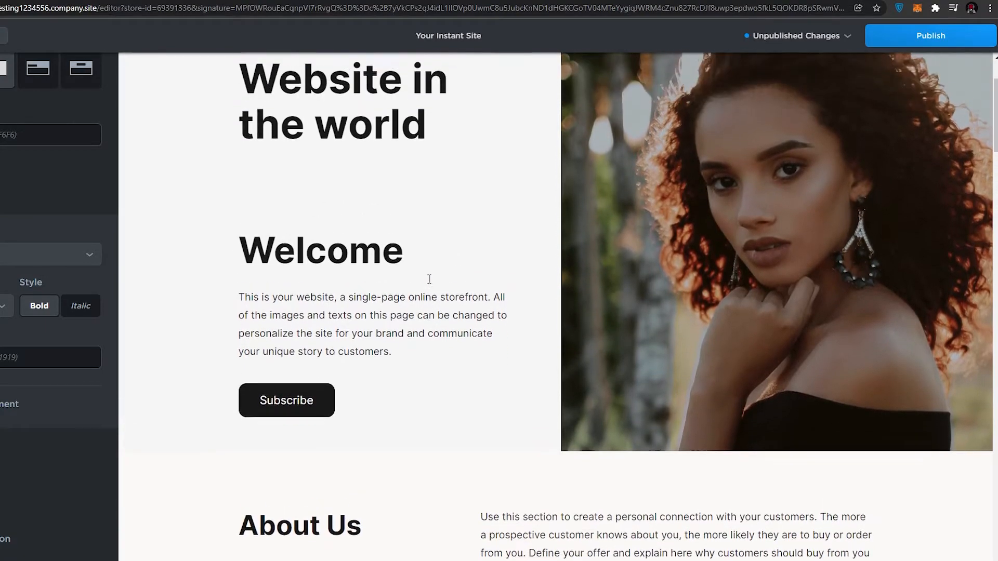
scroll(333, 312, up, 1)
scroll(417, 316, down, 2)
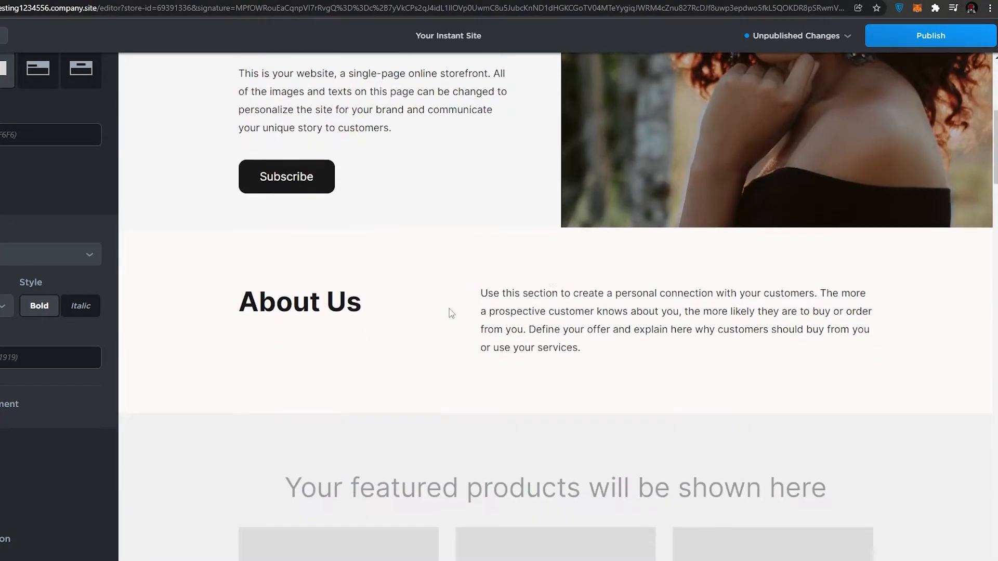
scroll(539, 334, down, 5)
scroll(540, 334, down, 9)
scroll(466, 334, up, 11)
scroll(450, 338, up, 8)
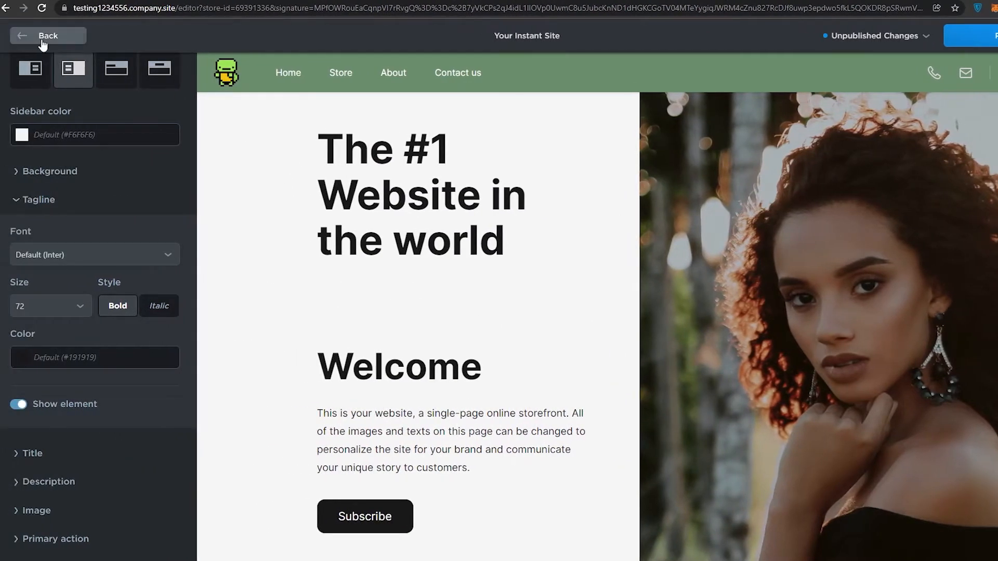
Return to the list of site blocks and examine the preview down to the featured products placeholders
click(21, 37)
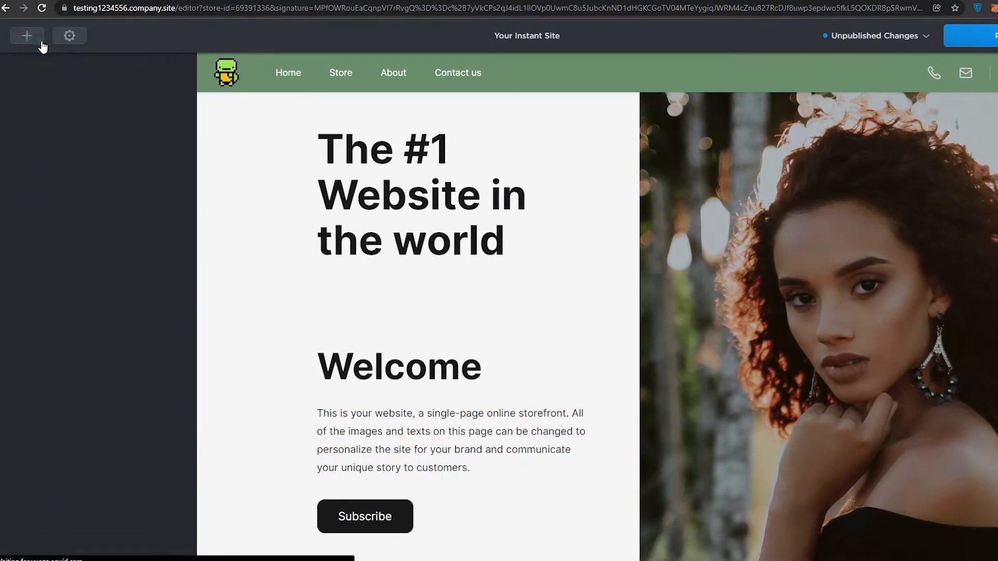
scroll(236, 122, down, 3)
scroll(607, 71, up, 3)
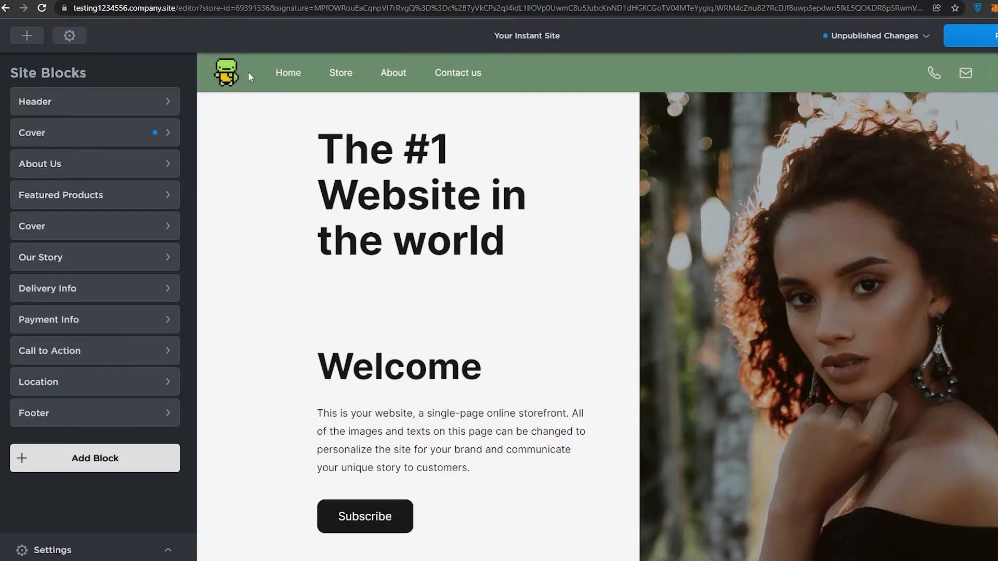
scroll(535, 194, down, 8)
scroll(525, 194, up, 7)
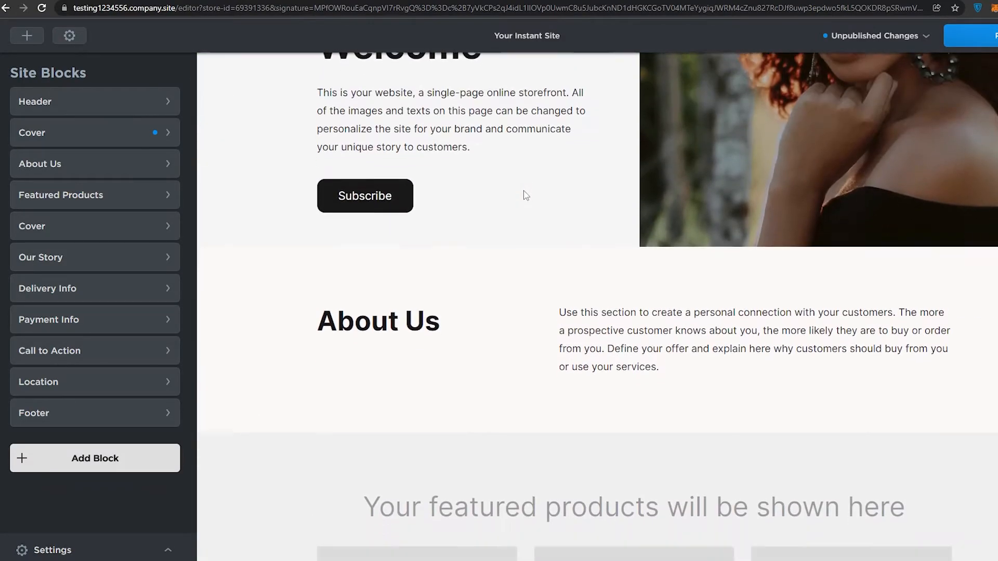
scroll(522, 189, down, 6)
scroll(343, 238, down, 1)
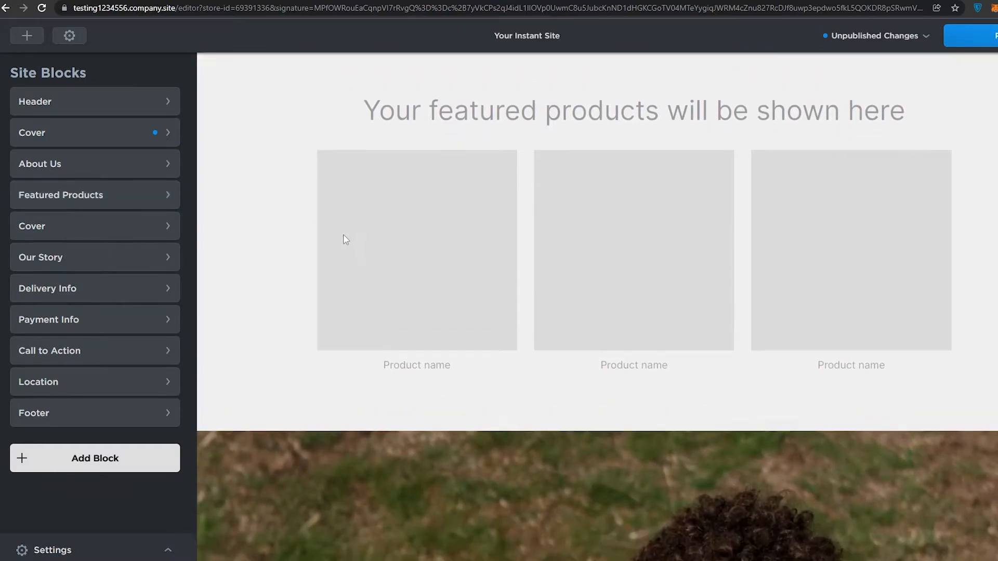
scroll(343, 238, up, 3)
Open product management from the Featured Products block and look through the Store Front page products
click(109, 196)
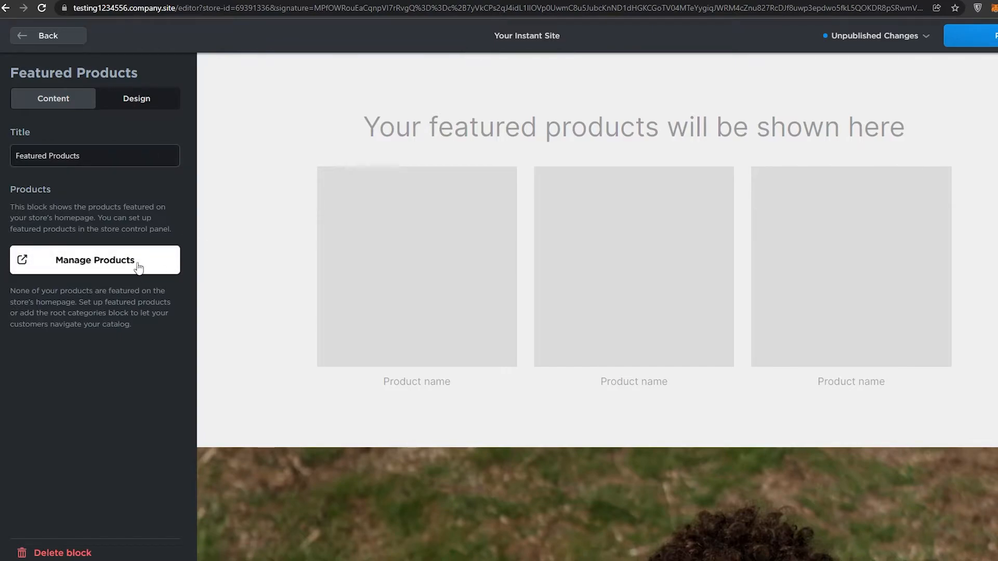
click(91, 272)
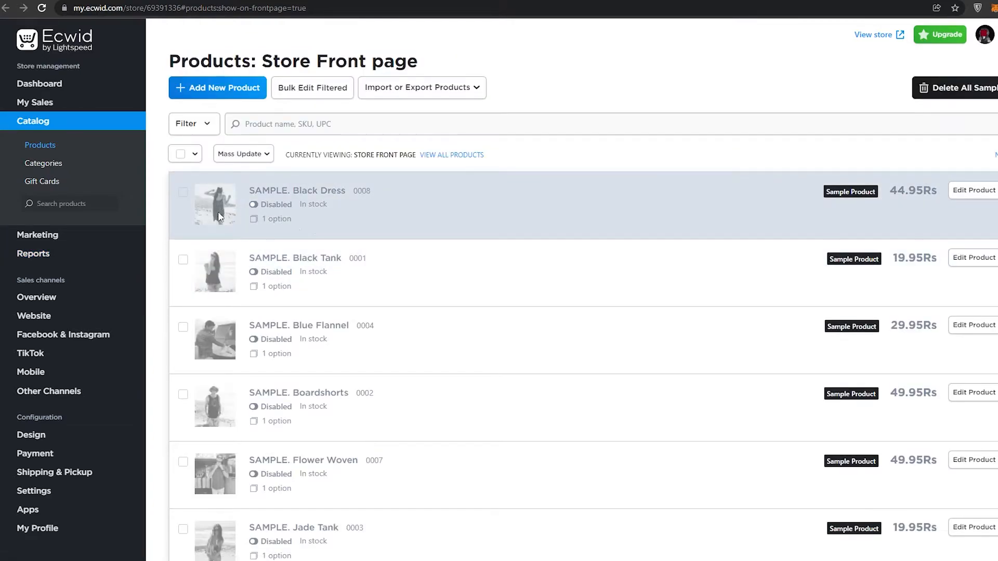
scroll(432, 244, down, 1)
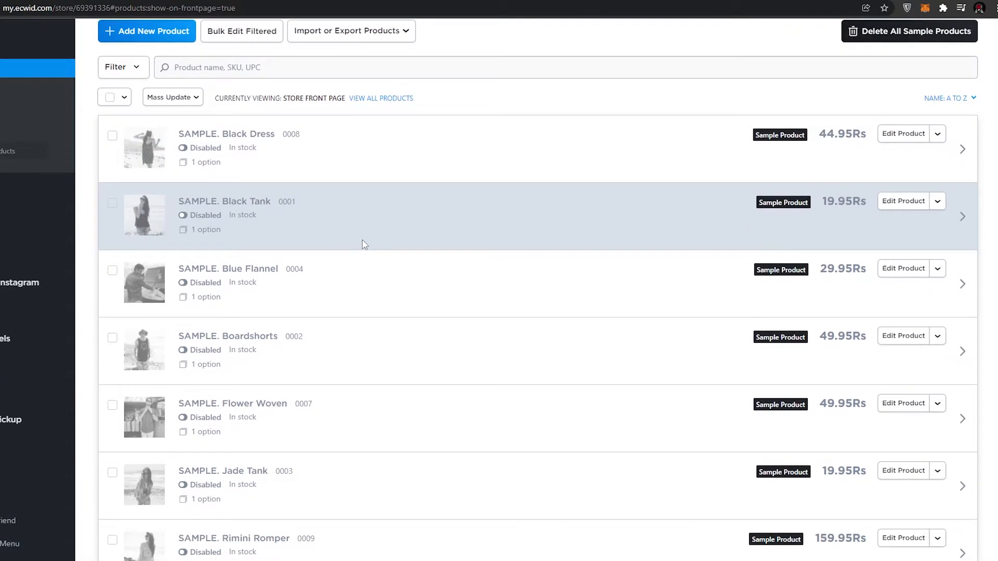
scroll(364, 244, down, 10)
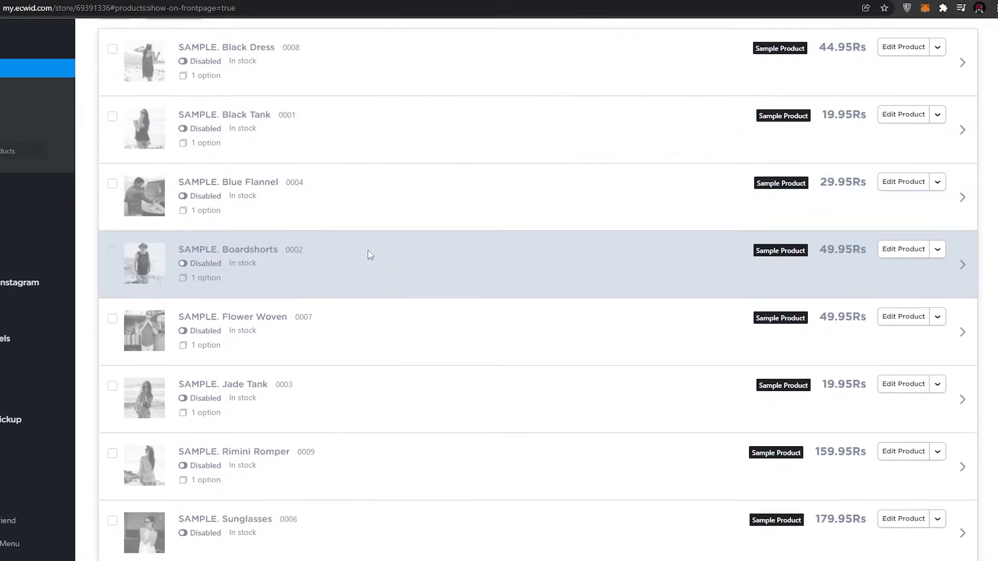
scroll(346, 326, up, 6)
scroll(347, 326, up, 3)
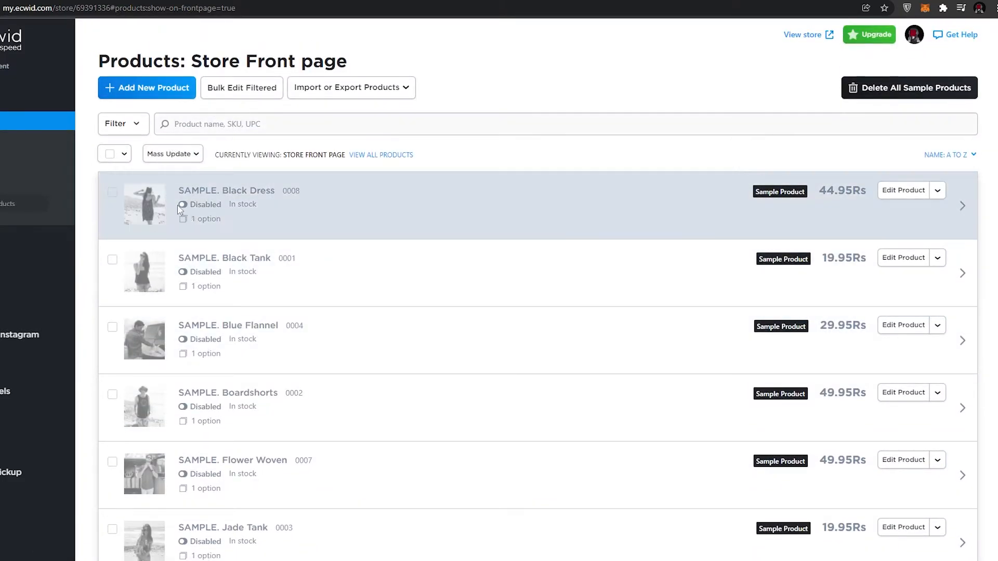
Enable every sample product in the Store Front page list, from Black Dress through White Tank
click(184, 206)
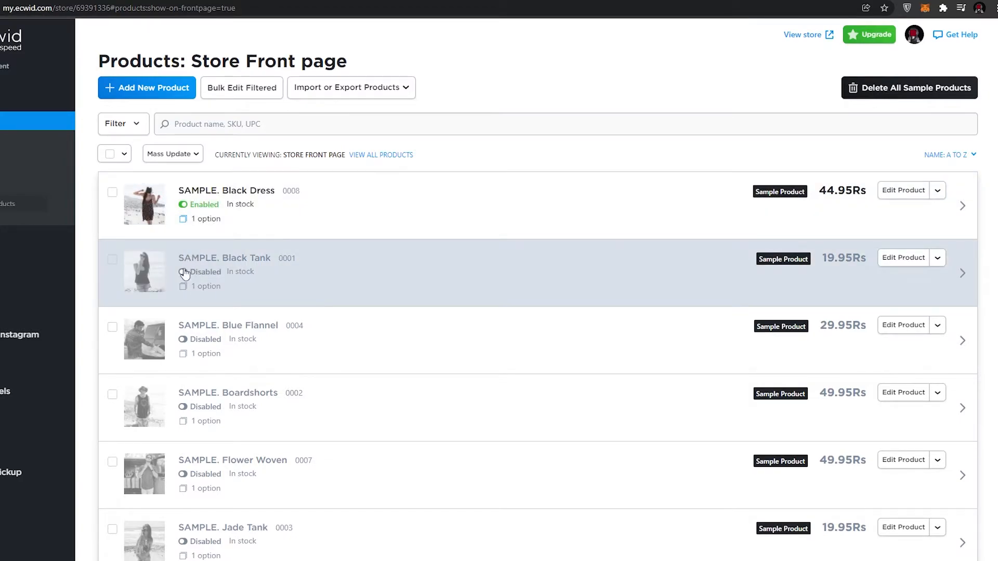
click(184, 272)
click(183, 340)
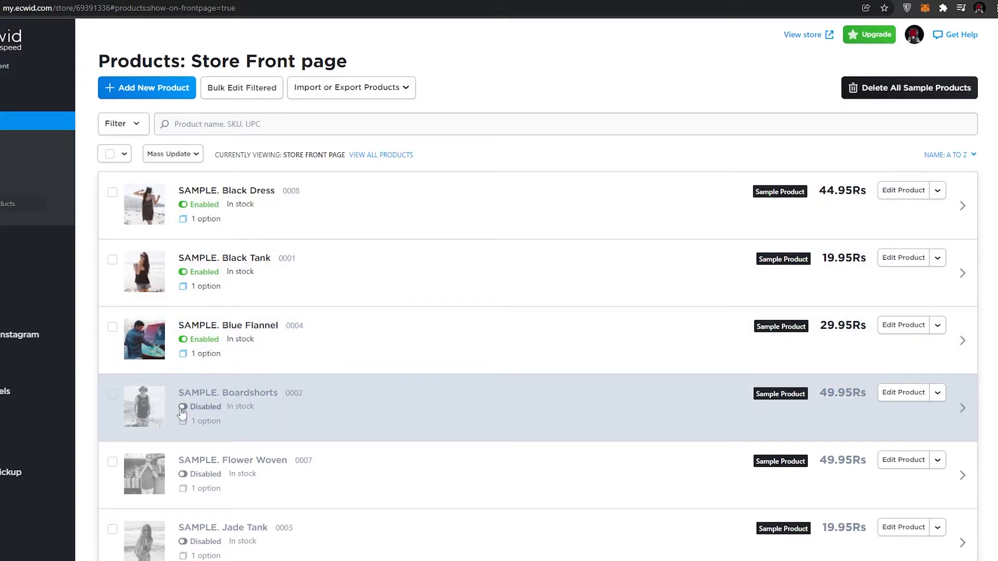
click(183, 407)
scroll(180, 390, down, 2)
click(183, 361)
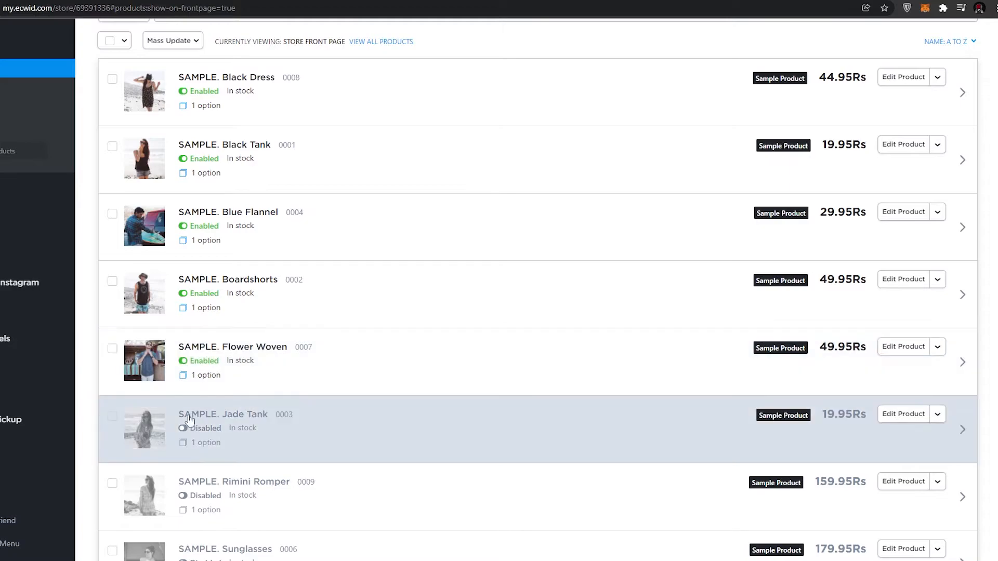
click(184, 431)
scroll(183, 431, down, 3)
click(184, 327)
click(184, 393)
click(184, 460)
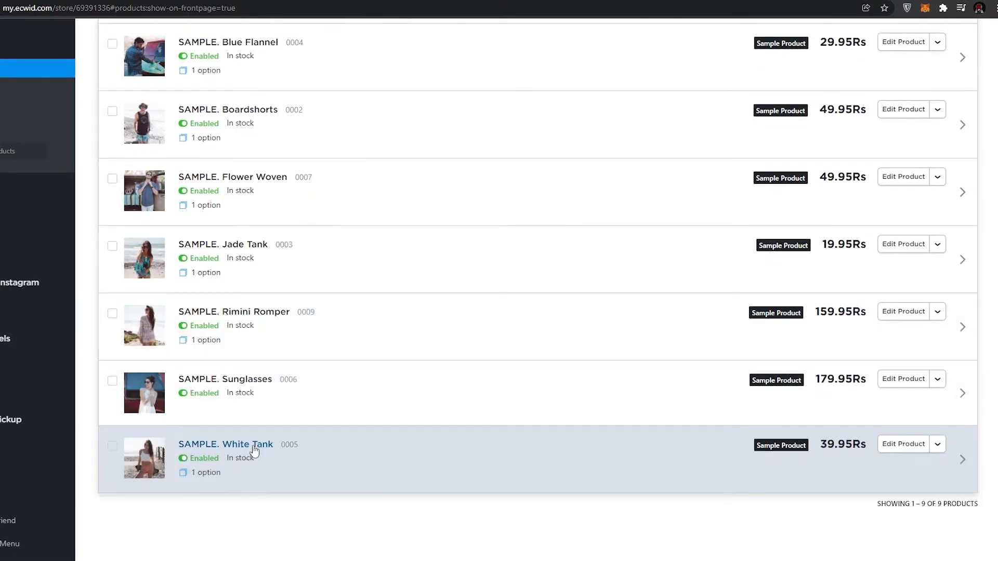
Switch back to the Instant Site editor, reload it and check the Featured Products block in the preview
scroll(260, 447, up, 5)
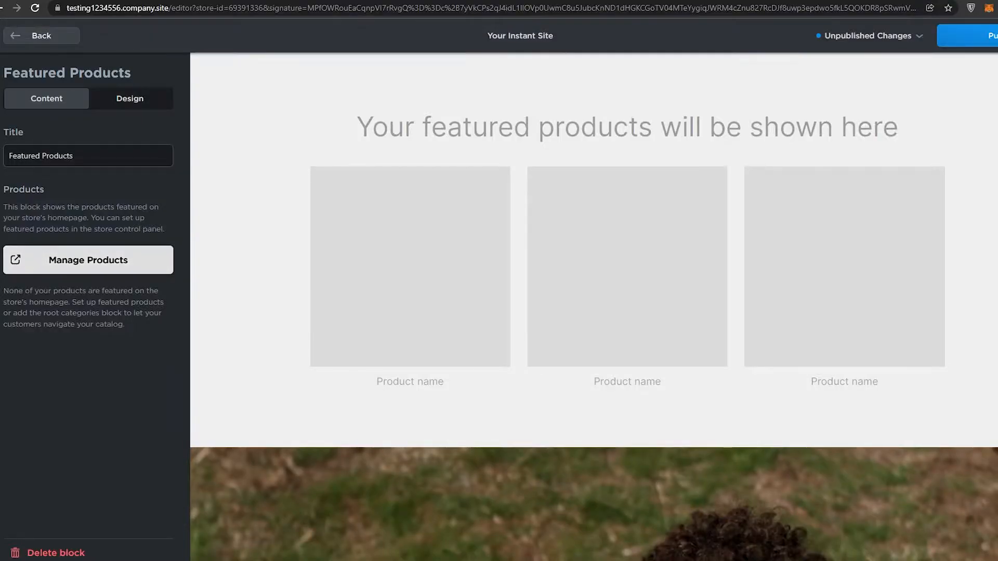
click(31, 10)
scroll(630, 288, down, 8)
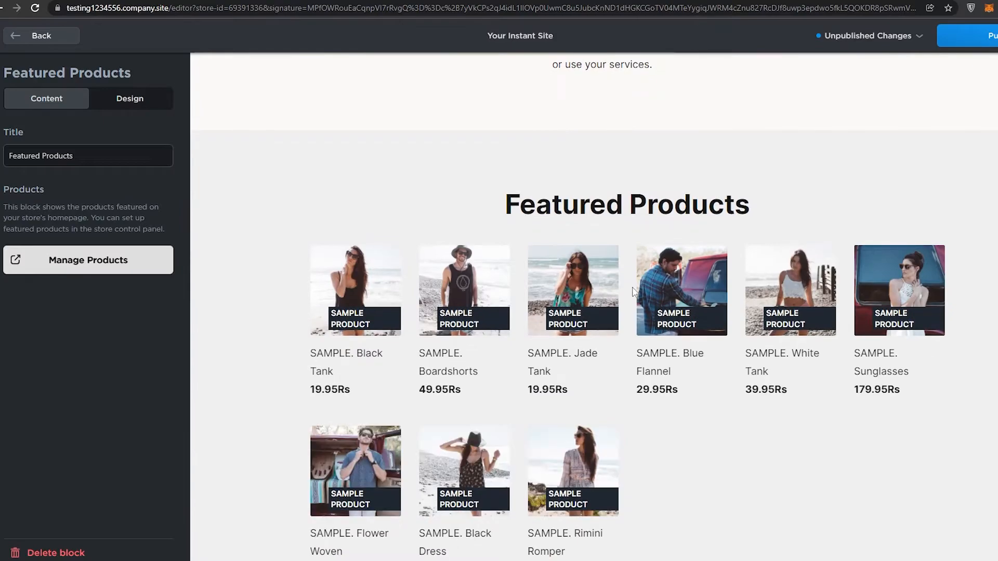
Look over the sample products in the Featured Products preview and the cover image below them
scroll(643, 330, up, 3)
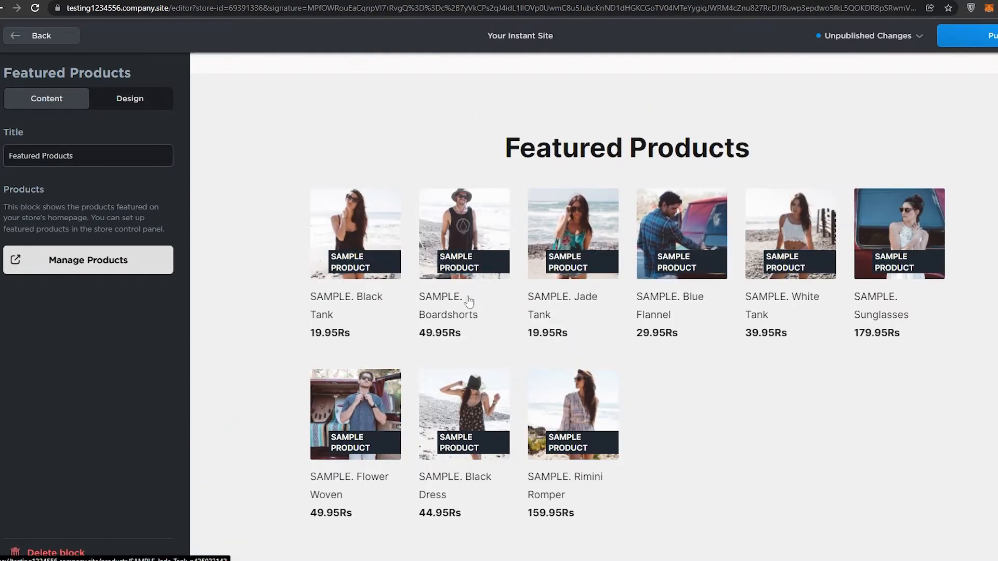
scroll(709, 324, down, 15)
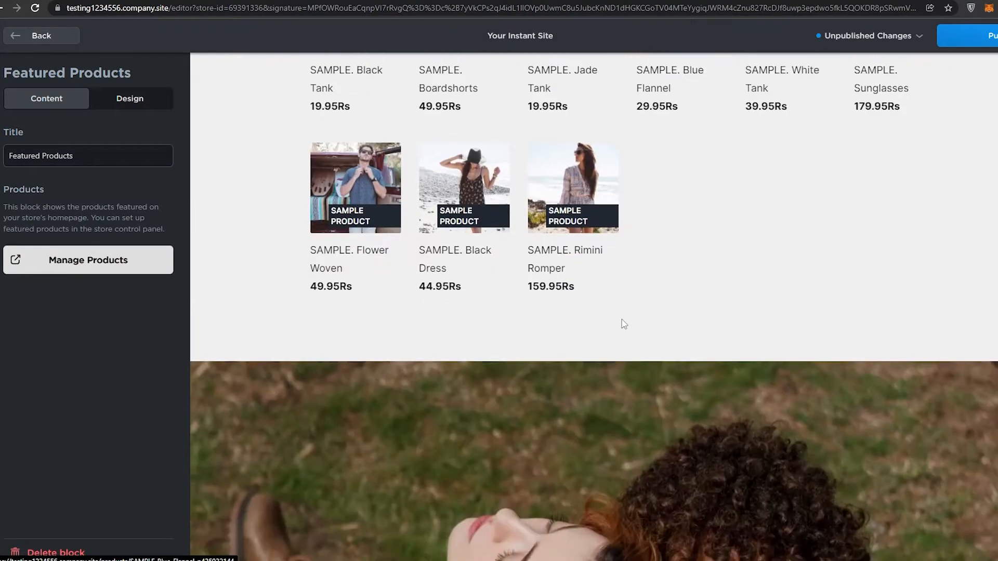
scroll(608, 326, down, 5)
scroll(613, 334, up, 20)
scroll(614, 345, up, 7)
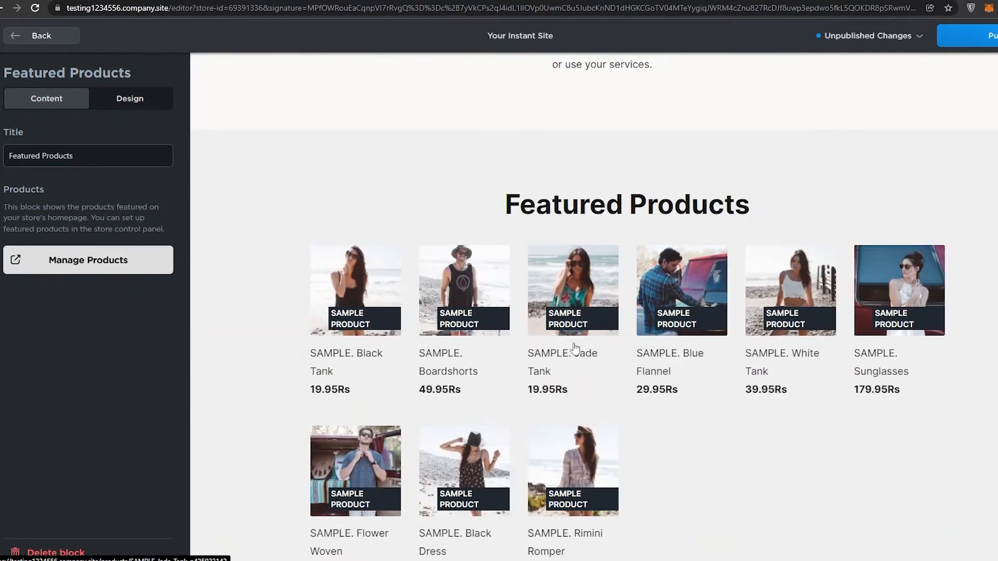
scroll(584, 349, down, 5)
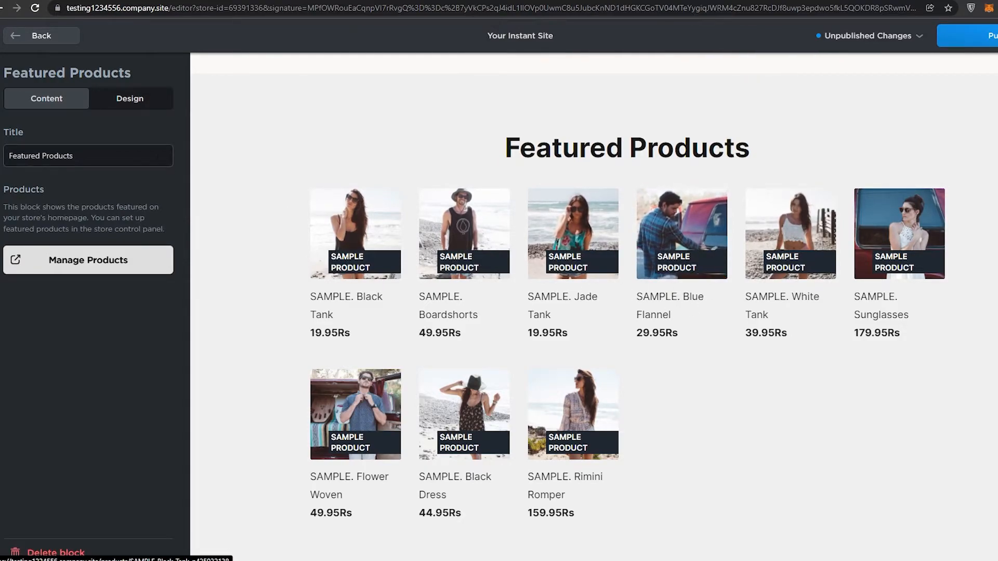
Look through the Featured Products block's design options, including the Background and Title settings
click(124, 98)
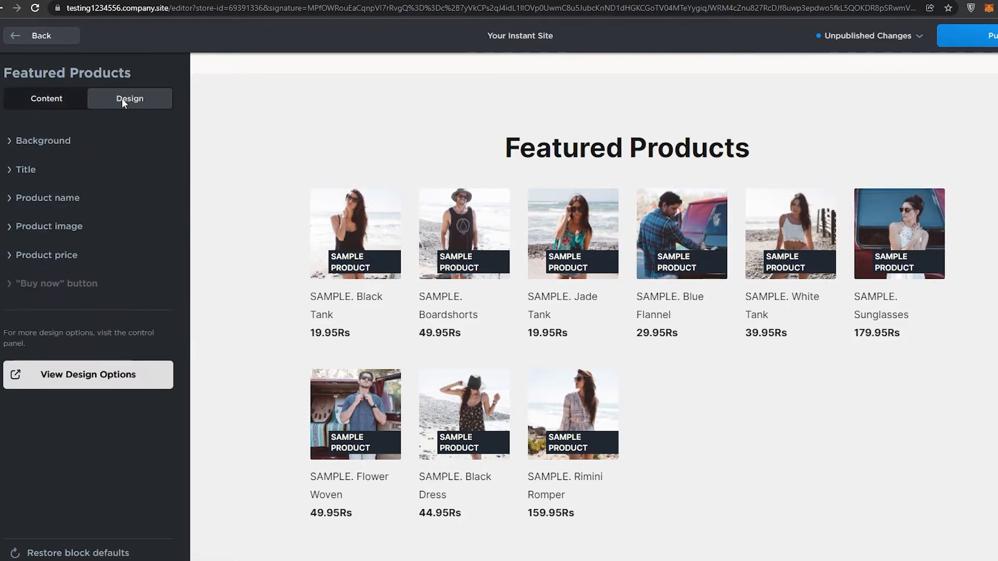
click(21, 148)
click(23, 150)
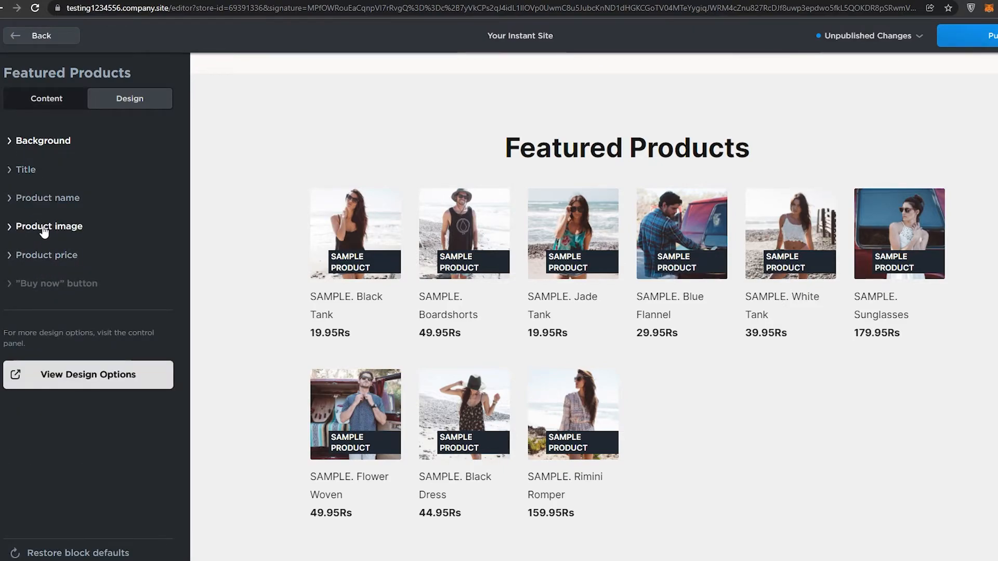
click(26, 171)
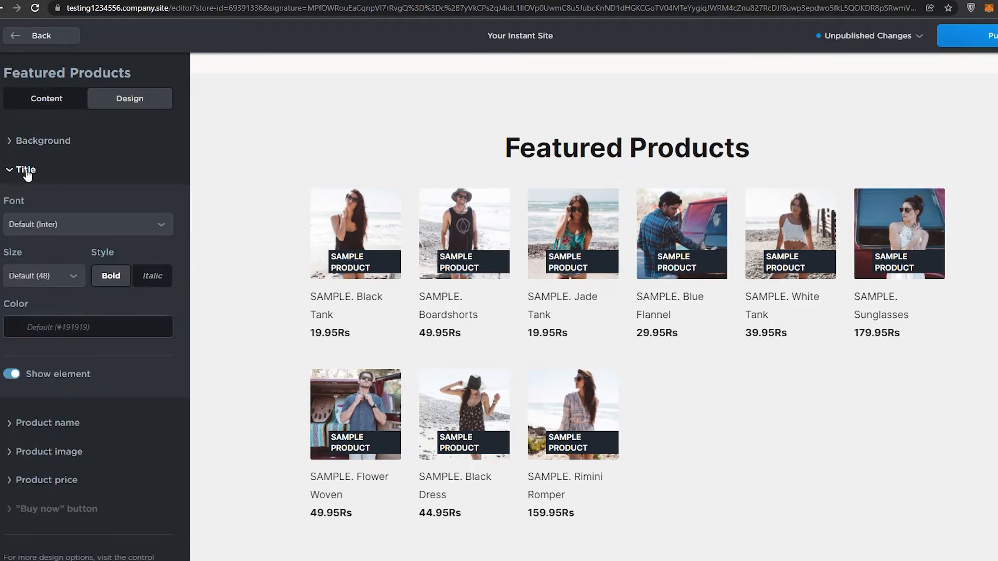
click(27, 173)
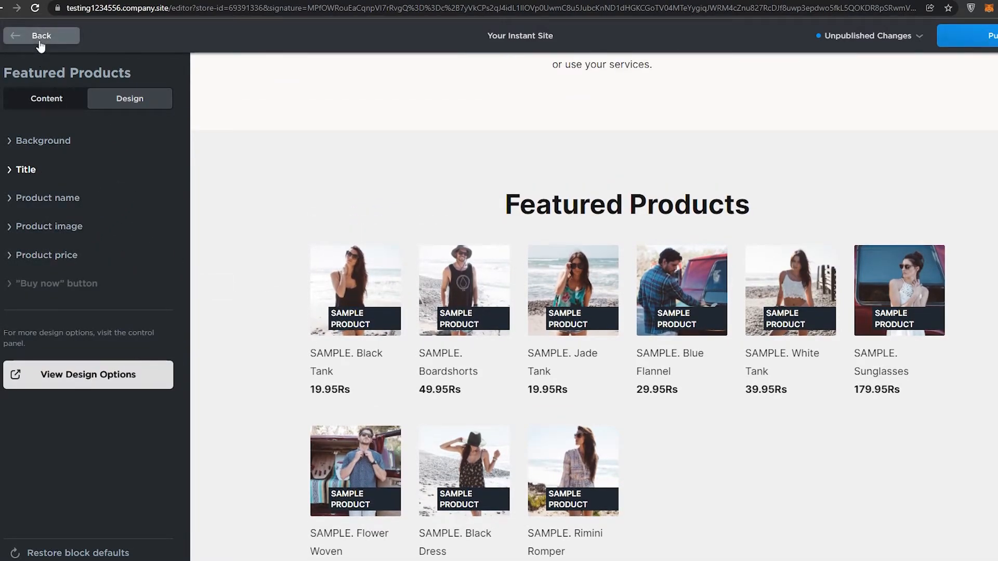
Return to the site blocks, find the Payment Info section in the preview and open its design options
click(14, 37)
scroll(437, 351, down, 9)
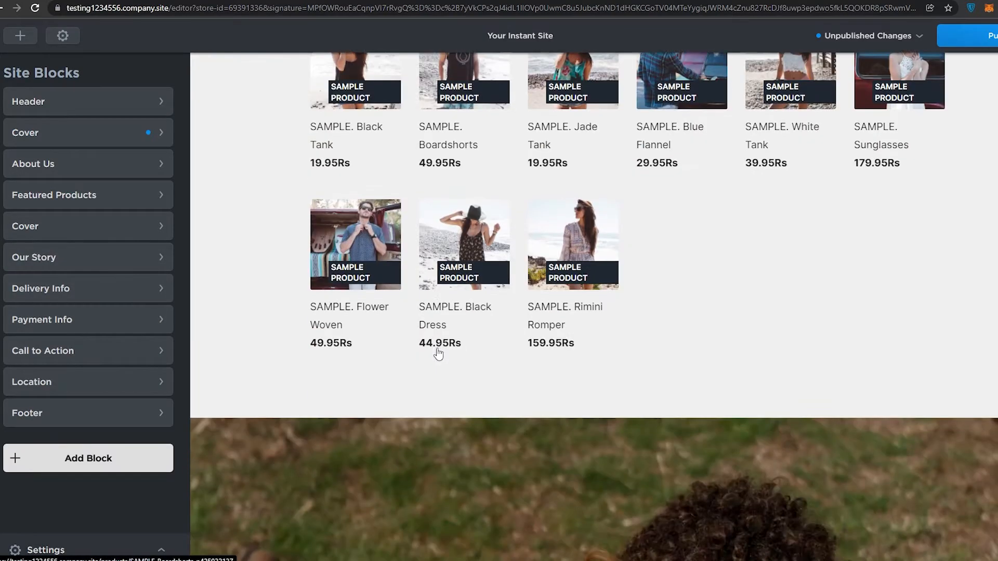
scroll(447, 353, down, 20)
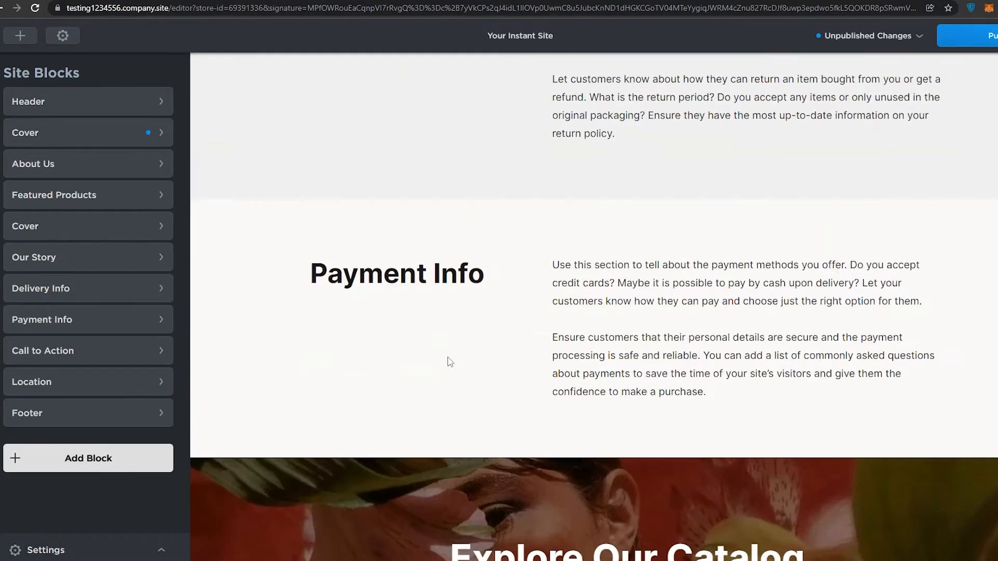
click(450, 362)
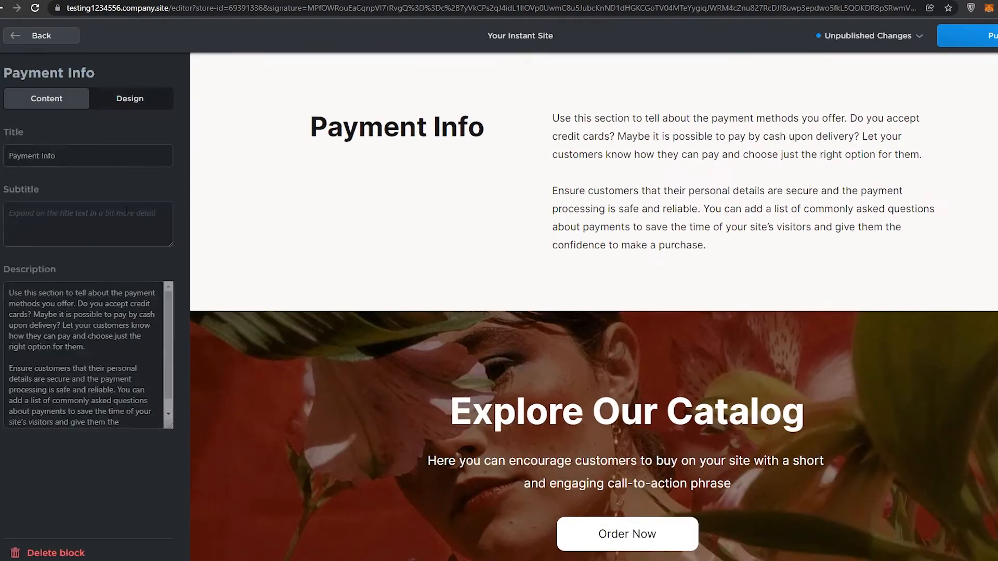
click(121, 104)
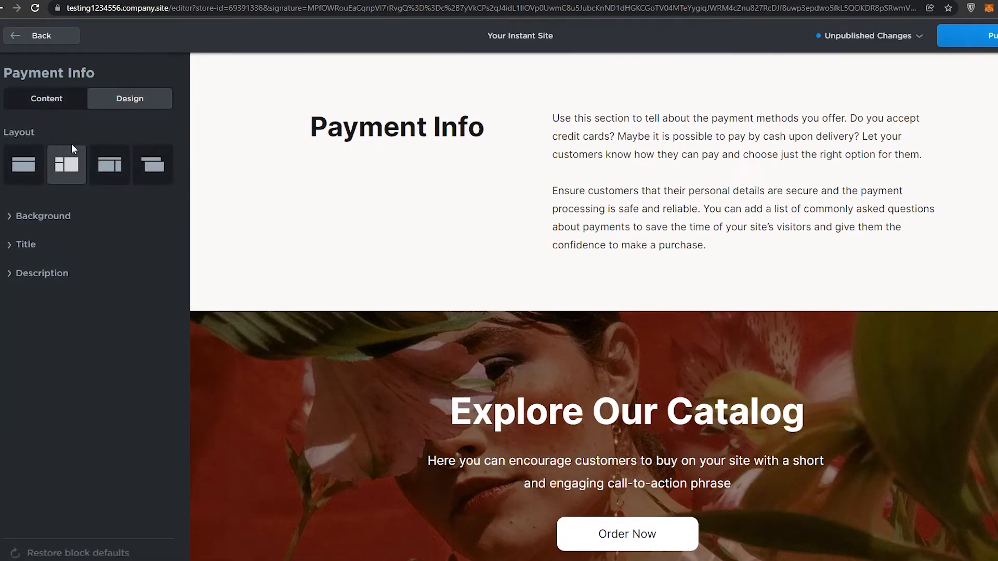
Review the site preview from the cover down, publish the Instant Site and choose not to show the publication message again
scroll(645, 282, up, 3)
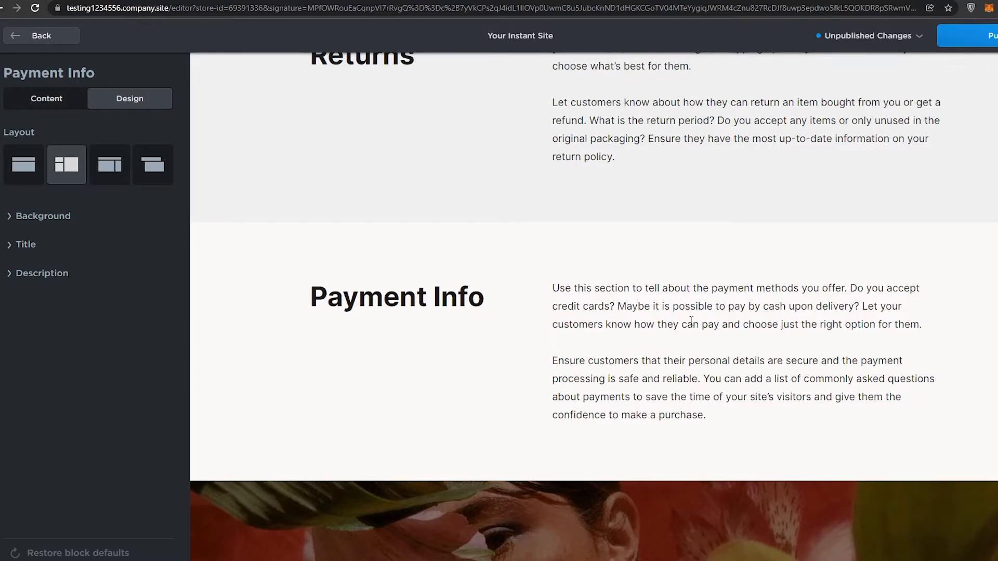
scroll(691, 352, up, 1)
scroll(693, 345, up, 20)
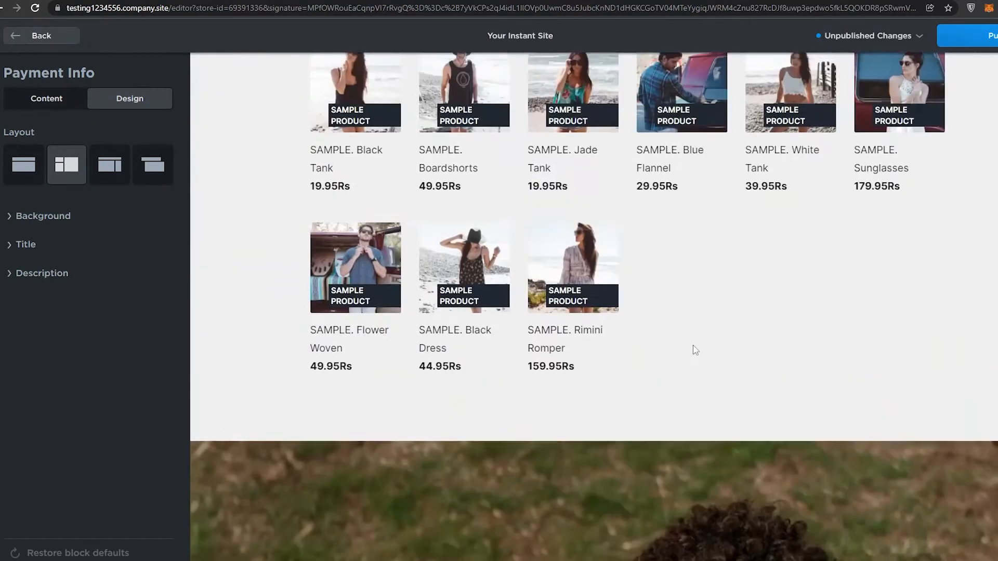
scroll(704, 353, up, 8)
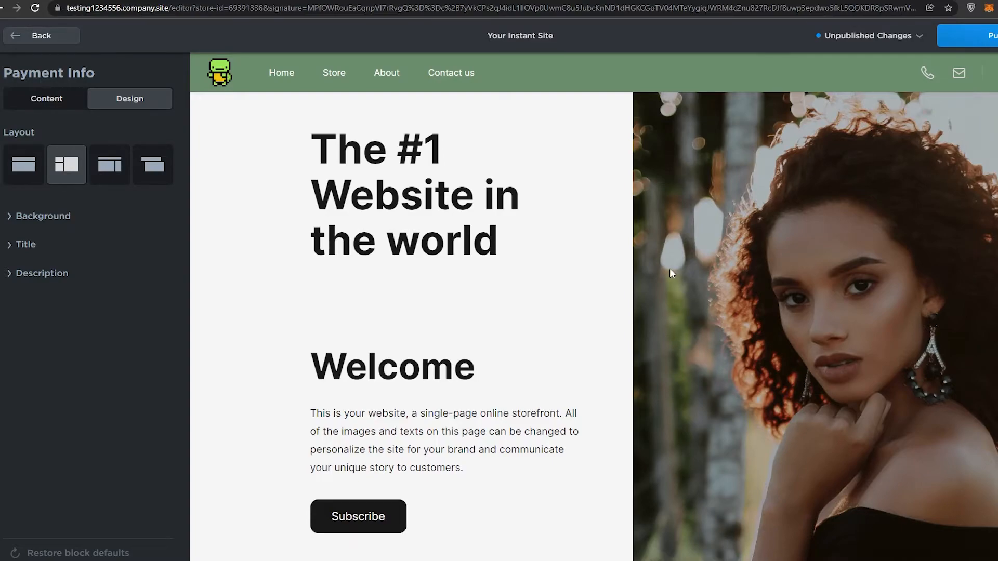
scroll(669, 268, down, 5)
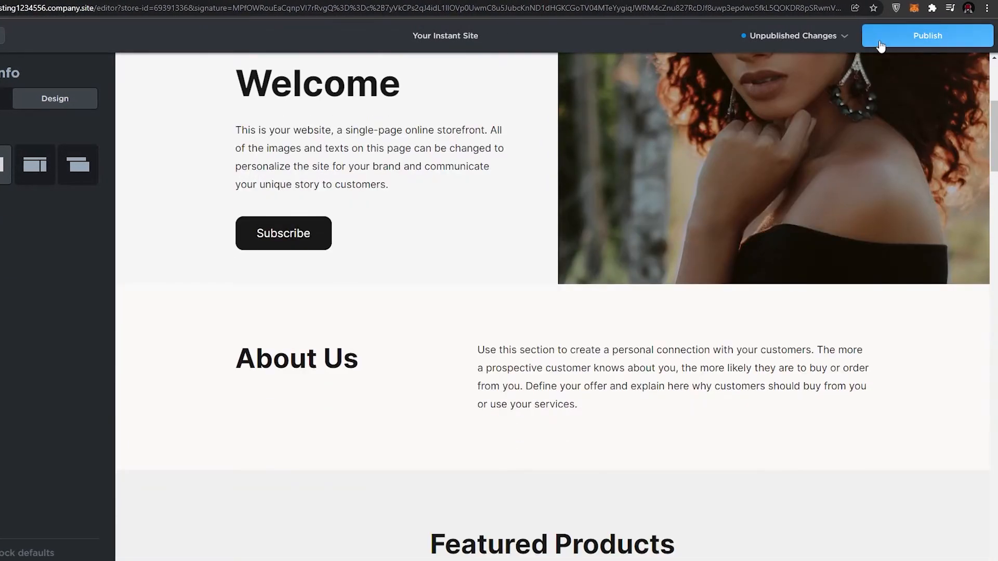
click(904, 45)
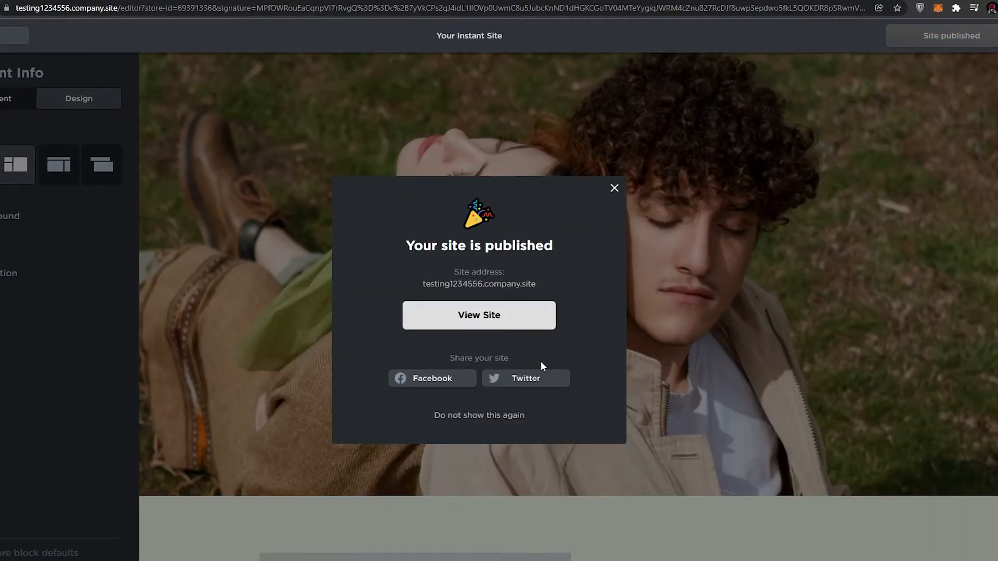
click(483, 415)
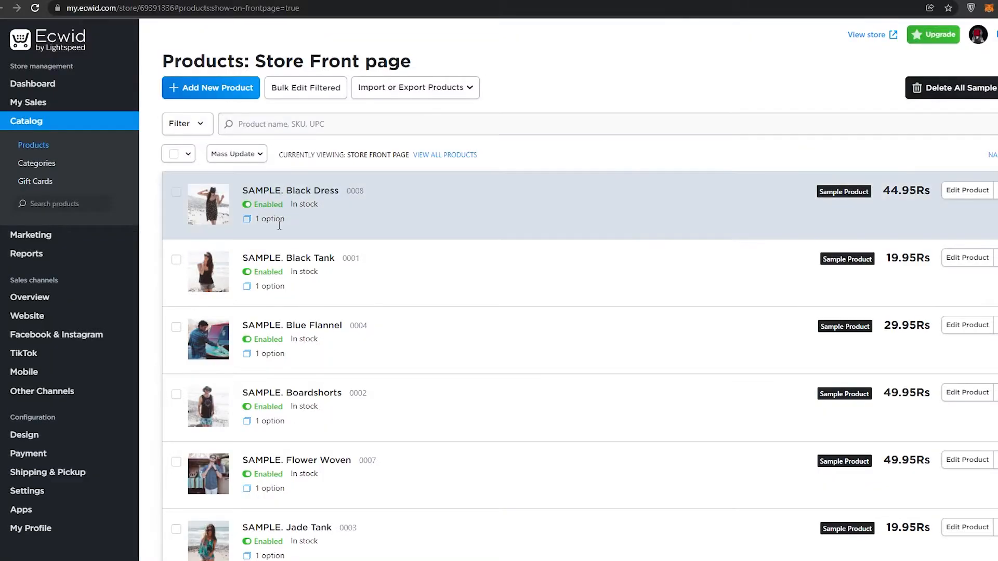
Switch to the Ecwid store's product list and open the form for a new product
click(227, 97)
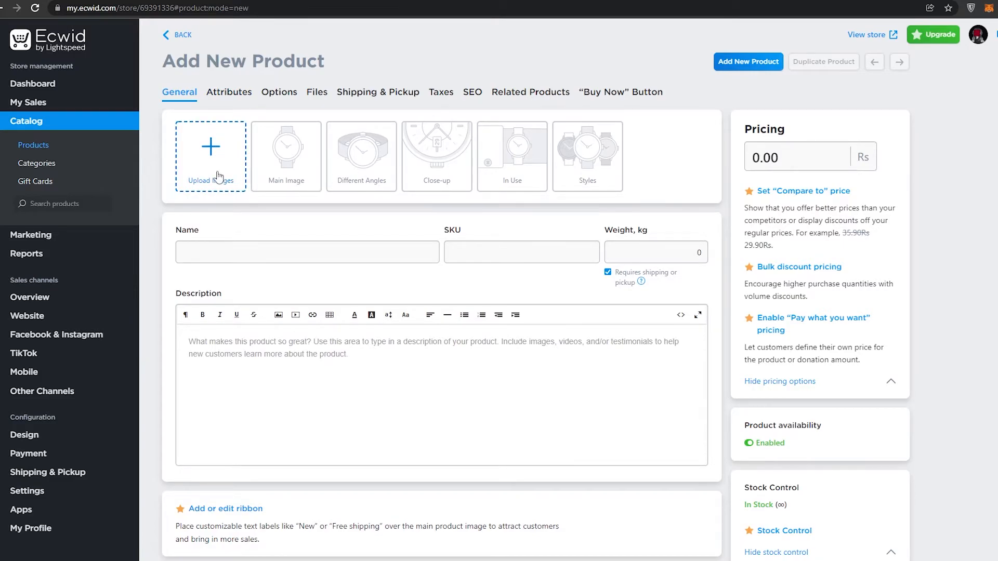
scroll(683, 172, down, 3)
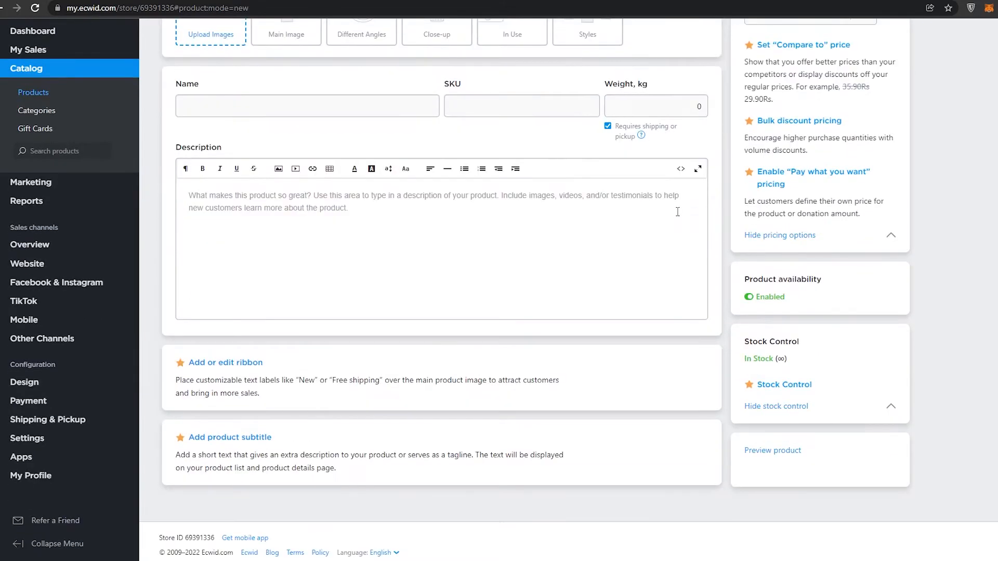
scroll(260, 372, up, 3)
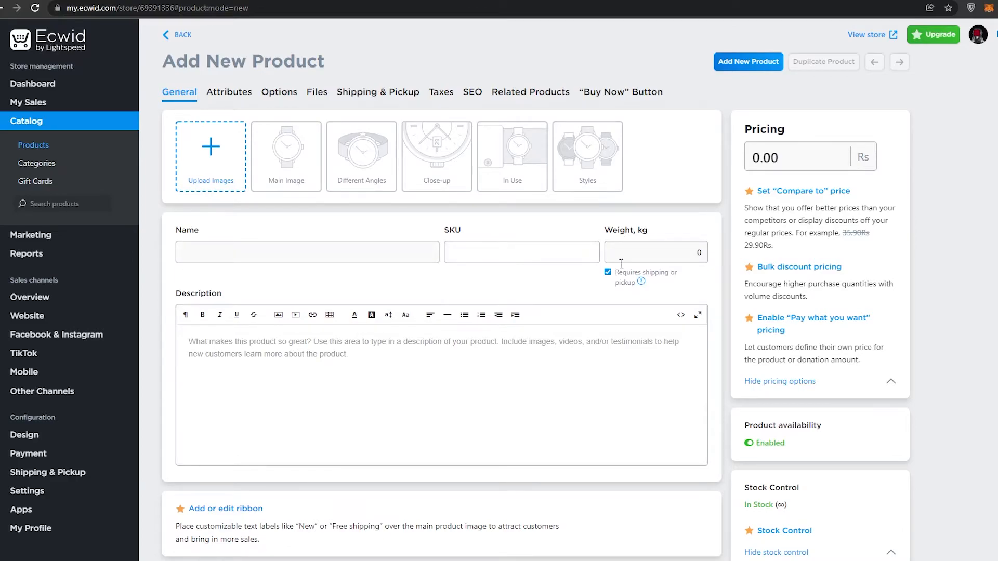
Examine the new product form's image, name, SKU, weight, description, pricing, availability and stock control sections
scroll(431, 327, down, 3)
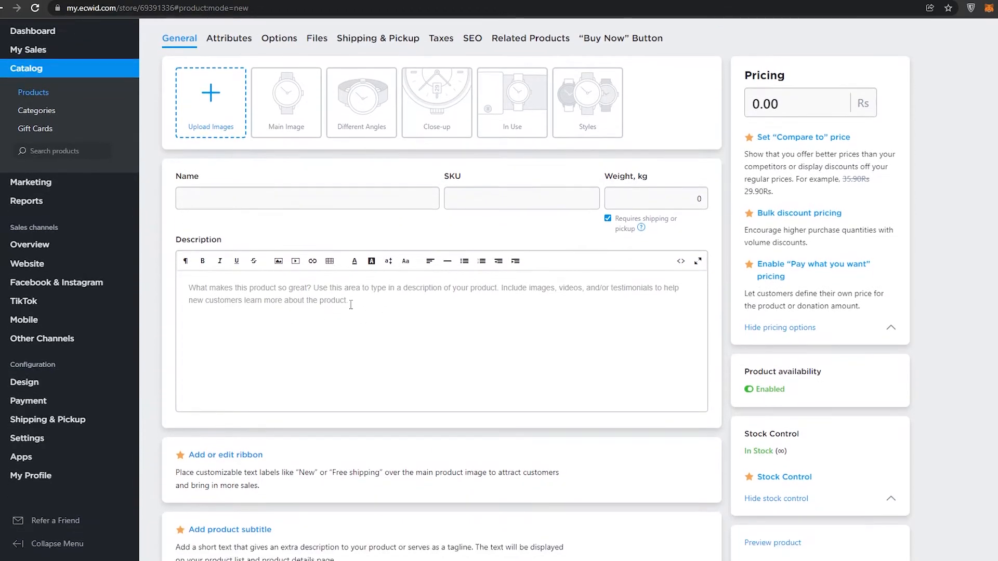
scroll(394, 293, up, 3)
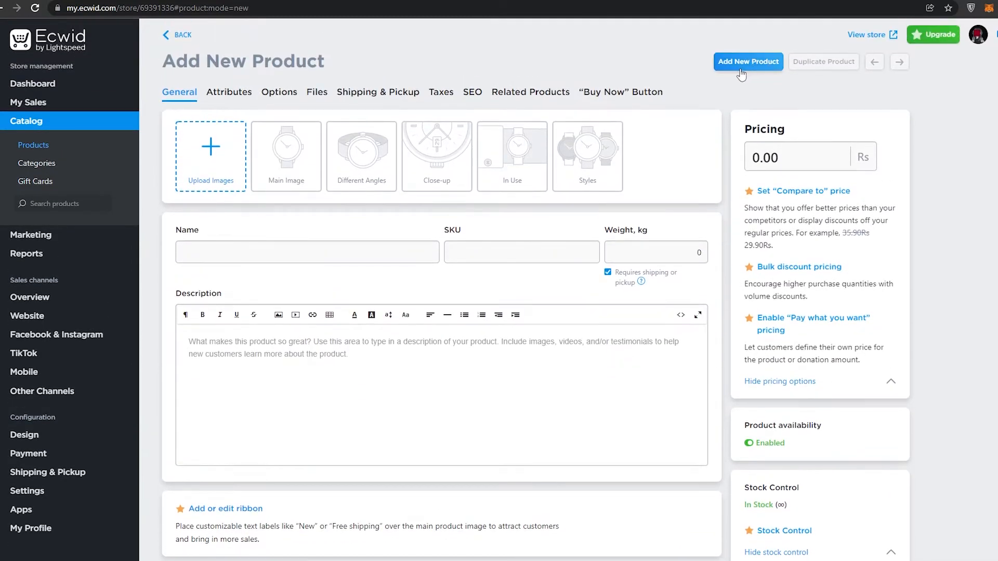
scroll(654, 186, down, 3)
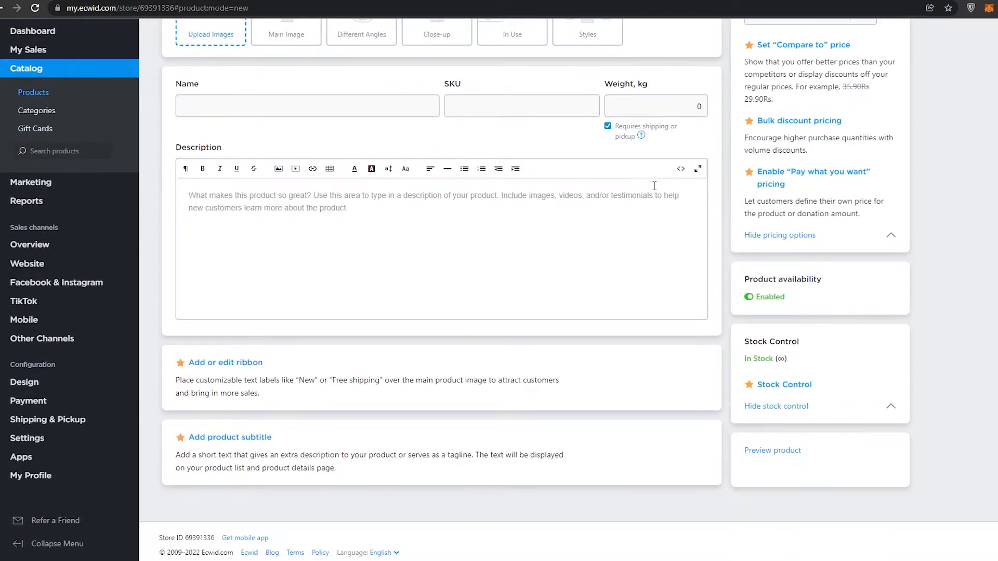
scroll(573, 215, up, 3)
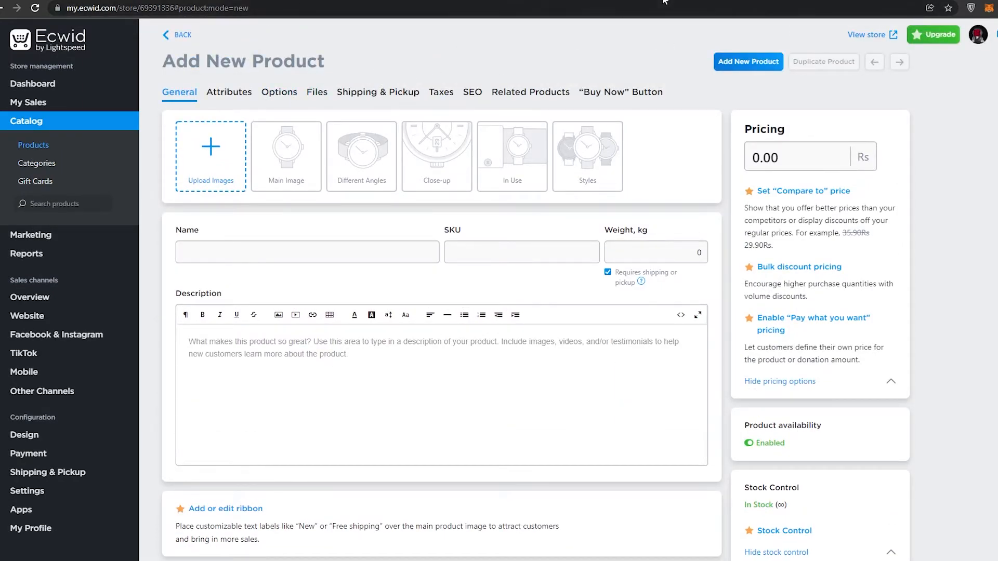
scroll(454, 260, down, 3)
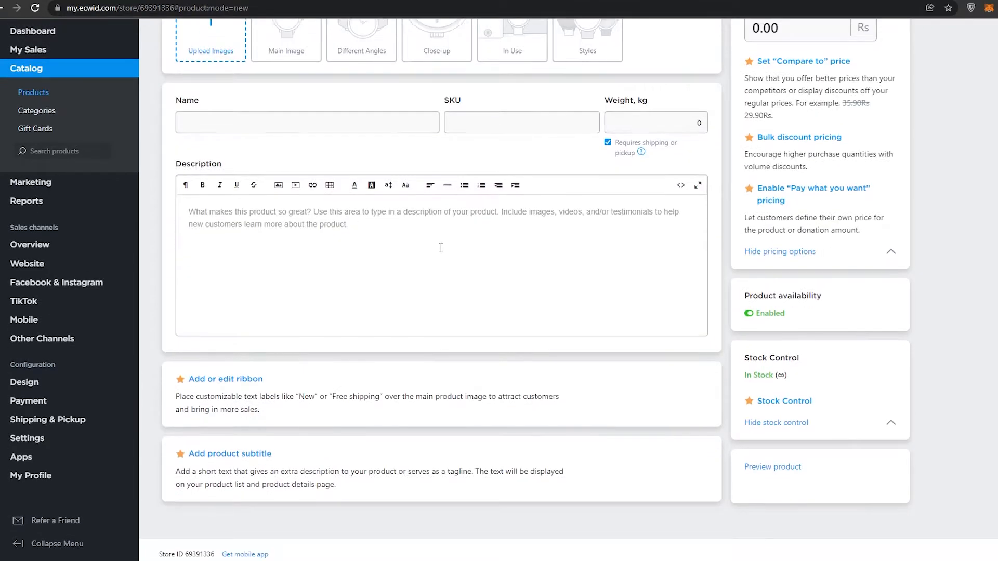
scroll(440, 248, up, 3)
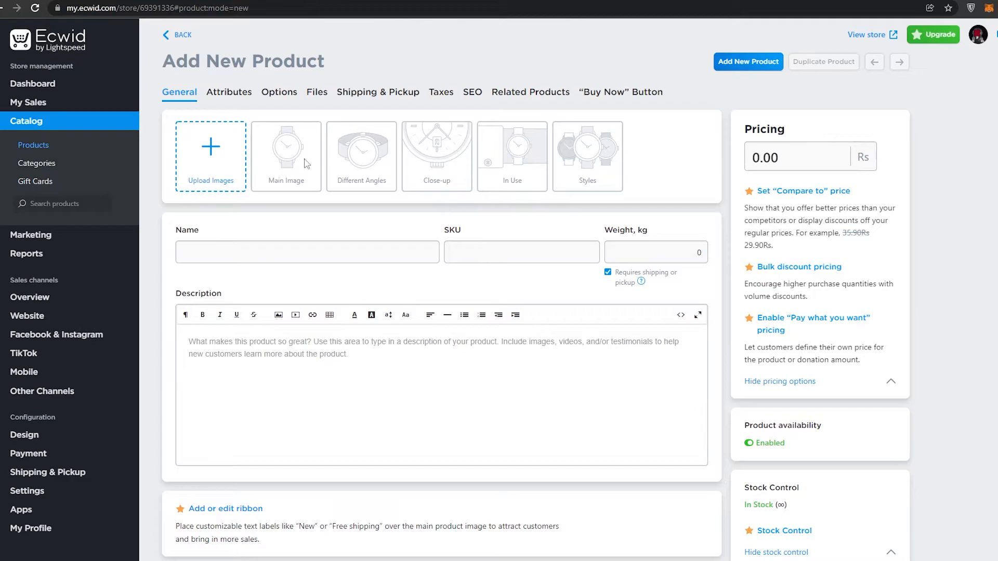
scroll(314, 281, down, 2)
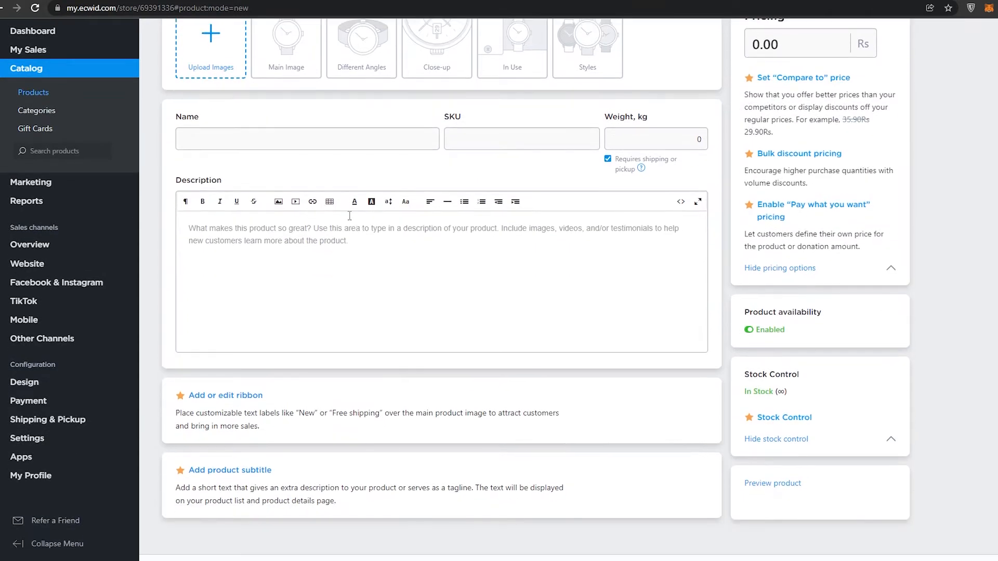
scroll(462, 251, down, 1)
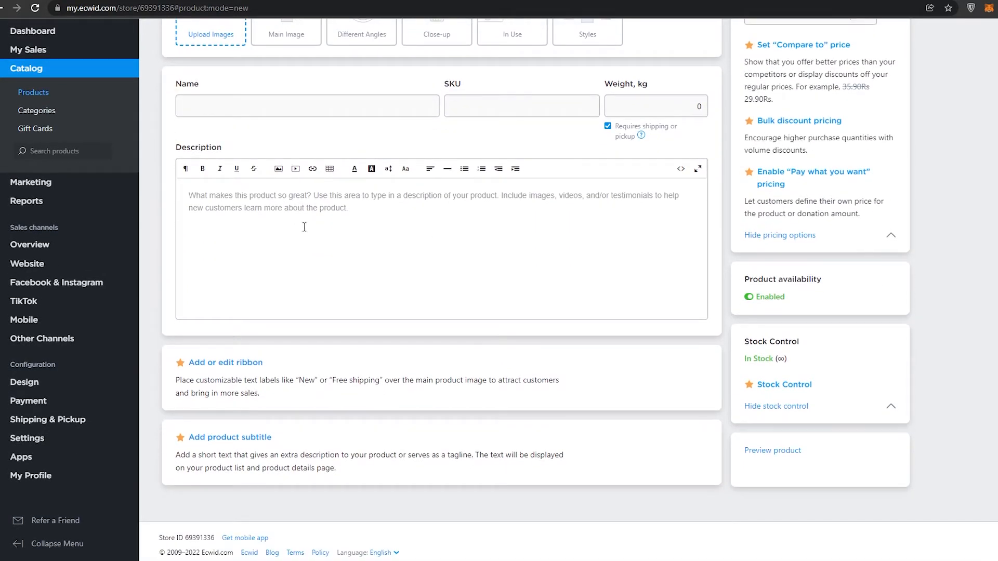
scroll(392, 242, up, 1)
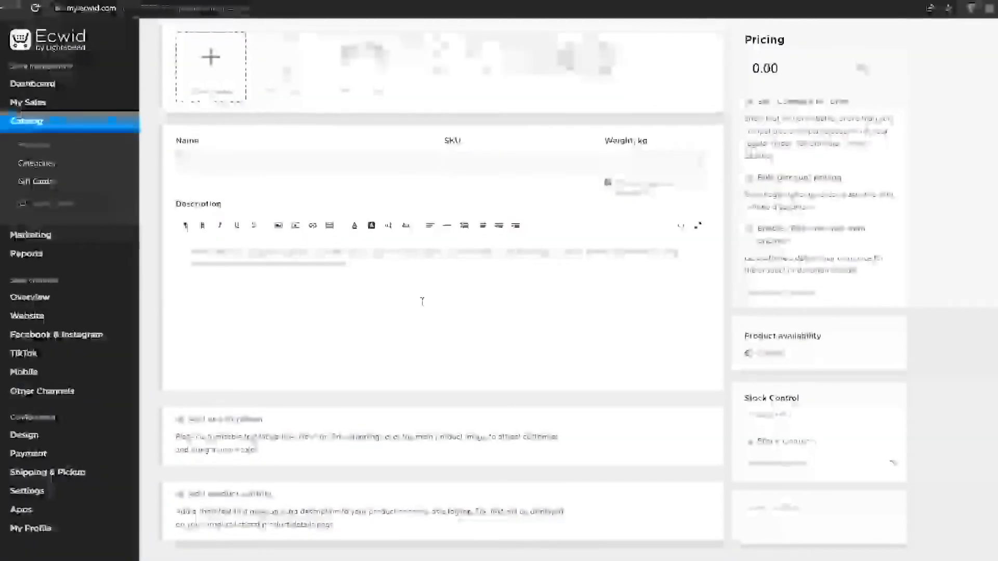
scroll(416, 300, up, 2)
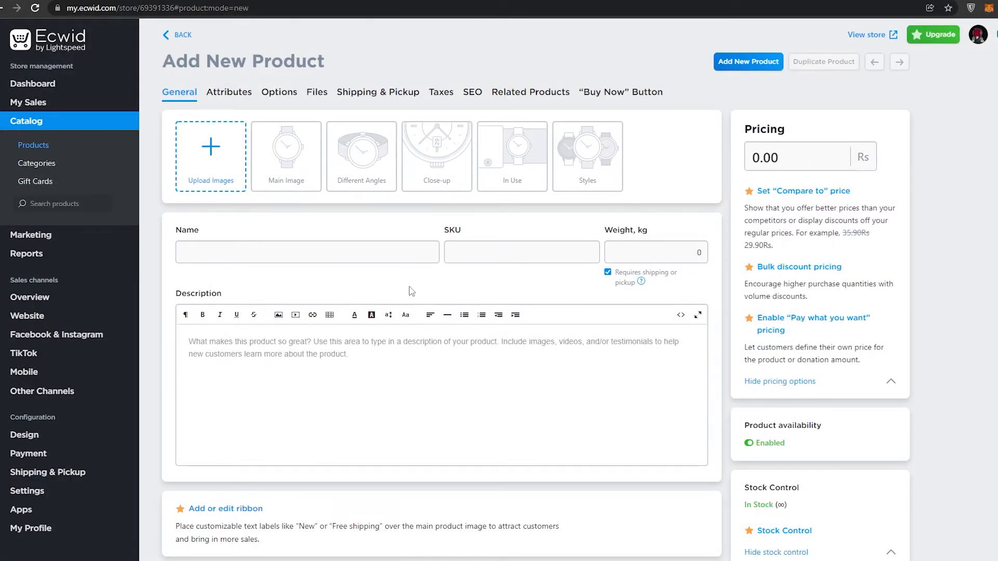
scroll(447, 294, down, 1)
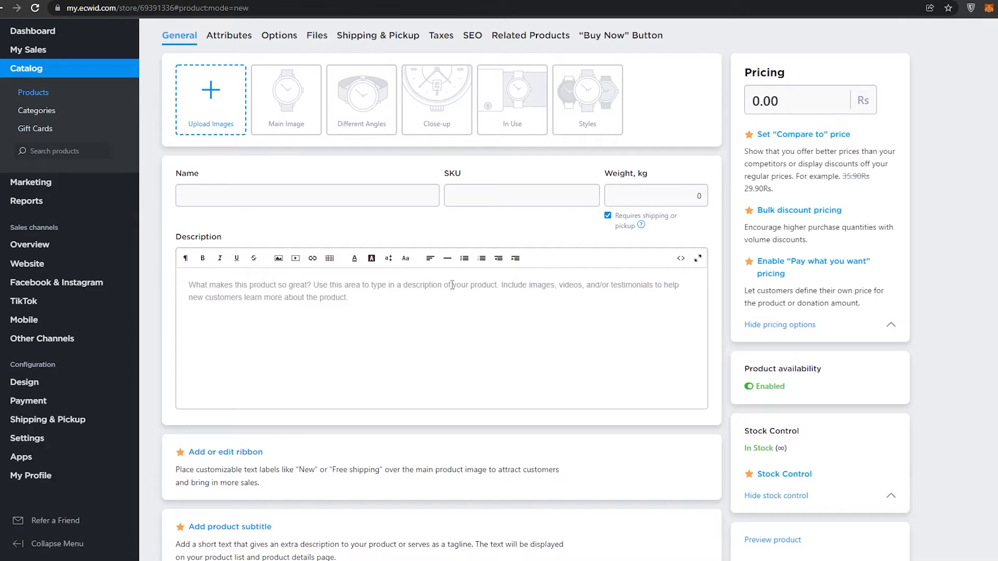
scroll(452, 285, up, 1)
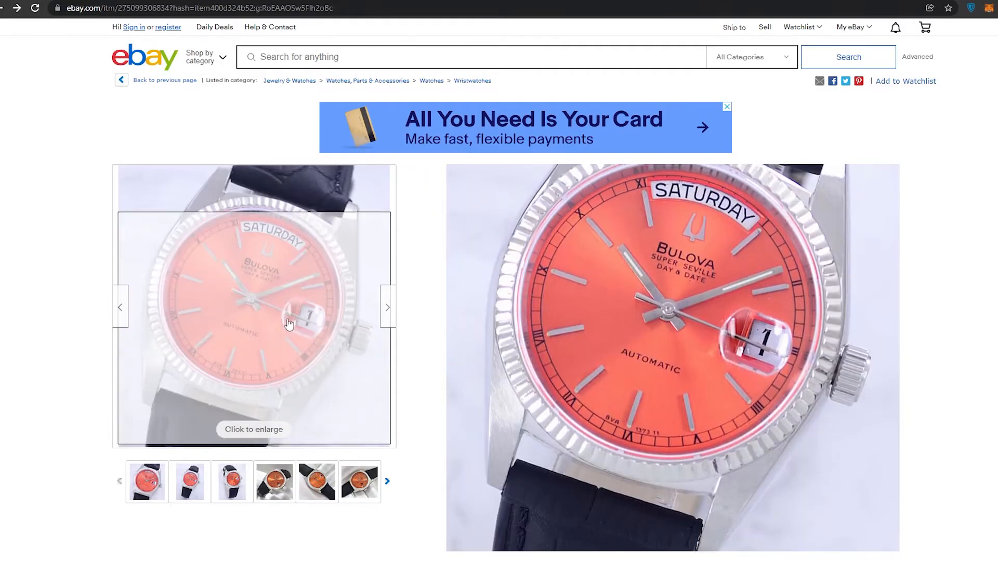
Enlarge the watch's main photo in the eBay listing and save it as the JPEG image s-l1600
click(242, 296)
right_click(449, 188)
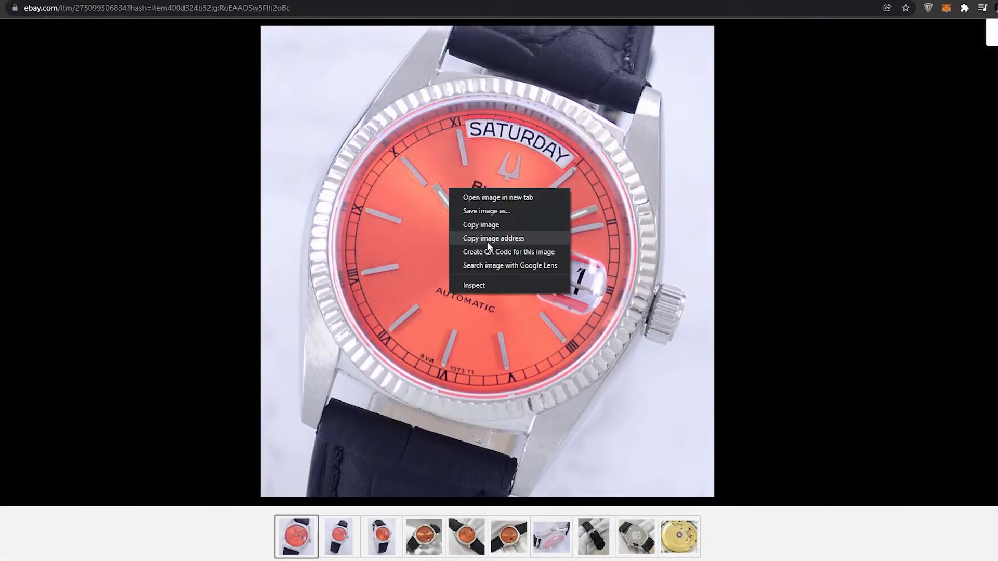
click(502, 211)
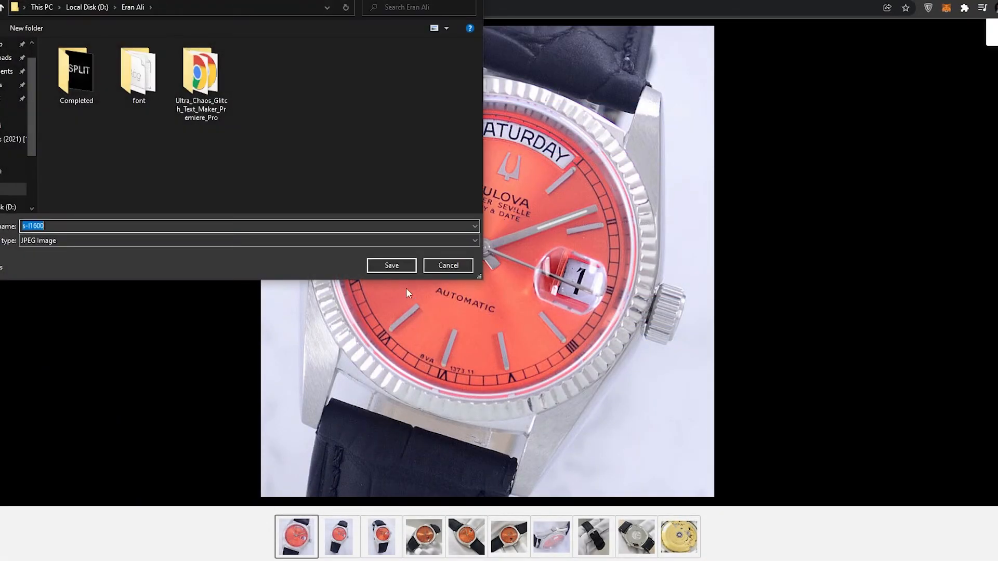
click(410, 266)
Save the second and third gallery photos of the watch as s-l1600 (1) and s-l1600 (2)
click(339, 506)
right_click(488, 289)
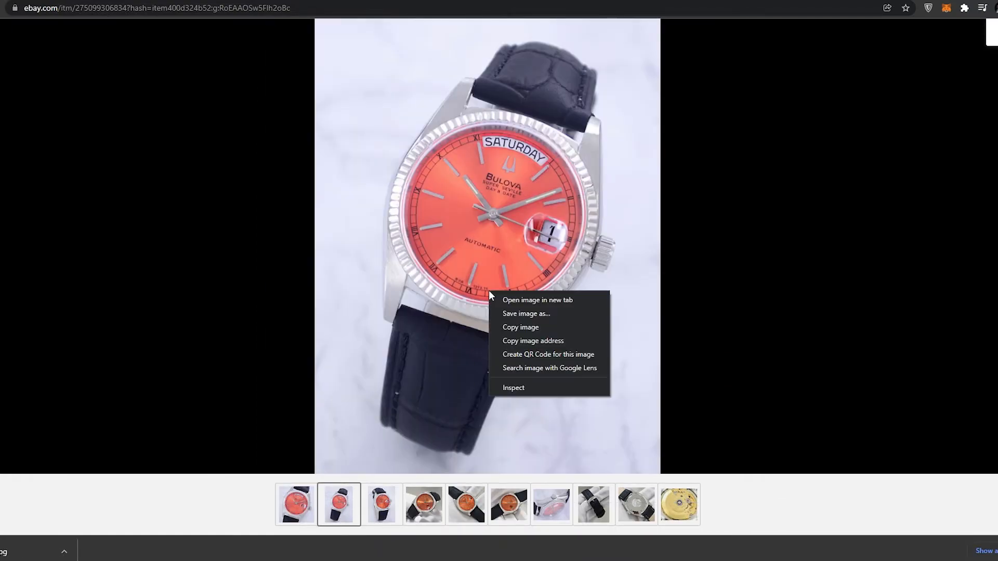
click(535, 316)
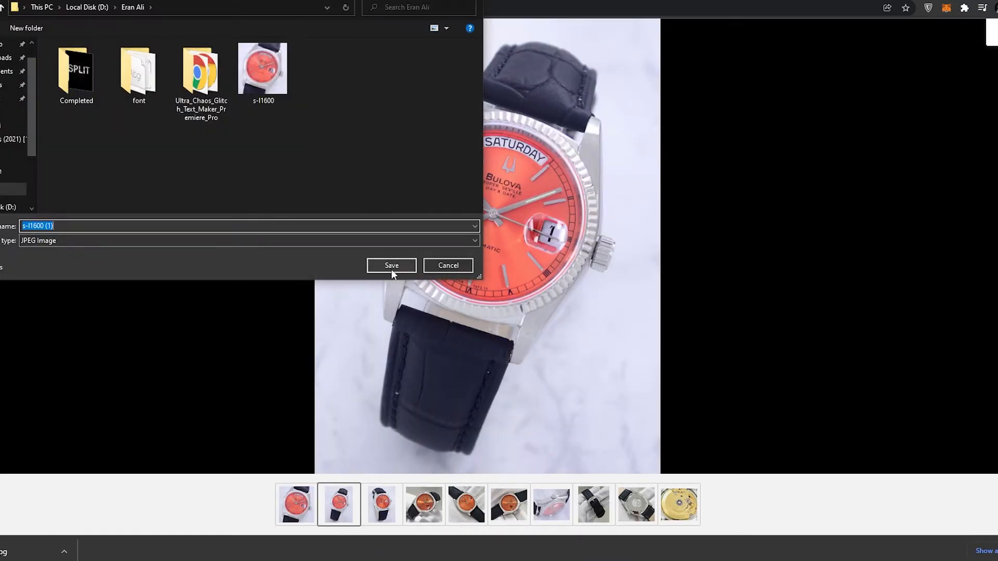
click(392, 267)
click(381, 504)
right_click(466, 264)
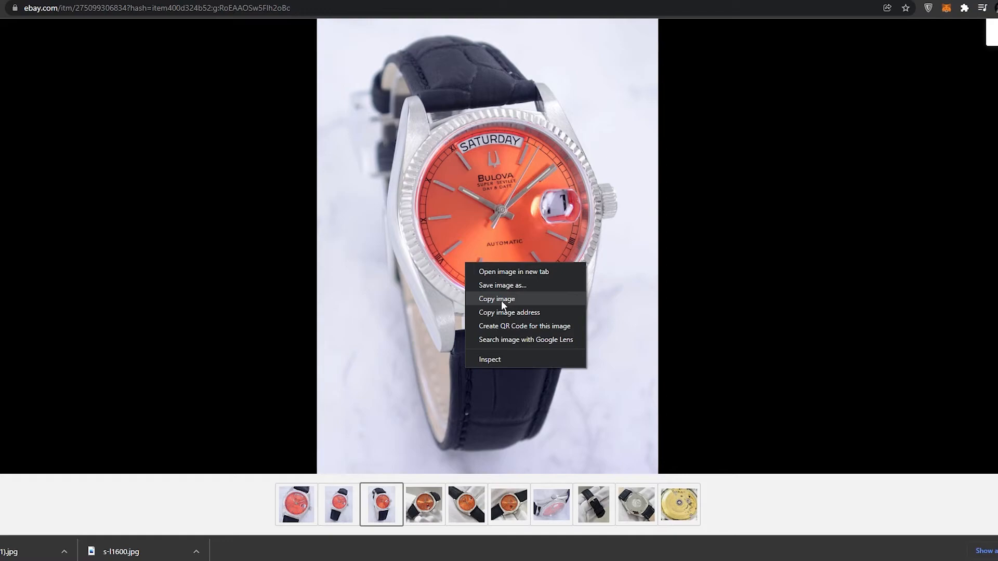
click(513, 287)
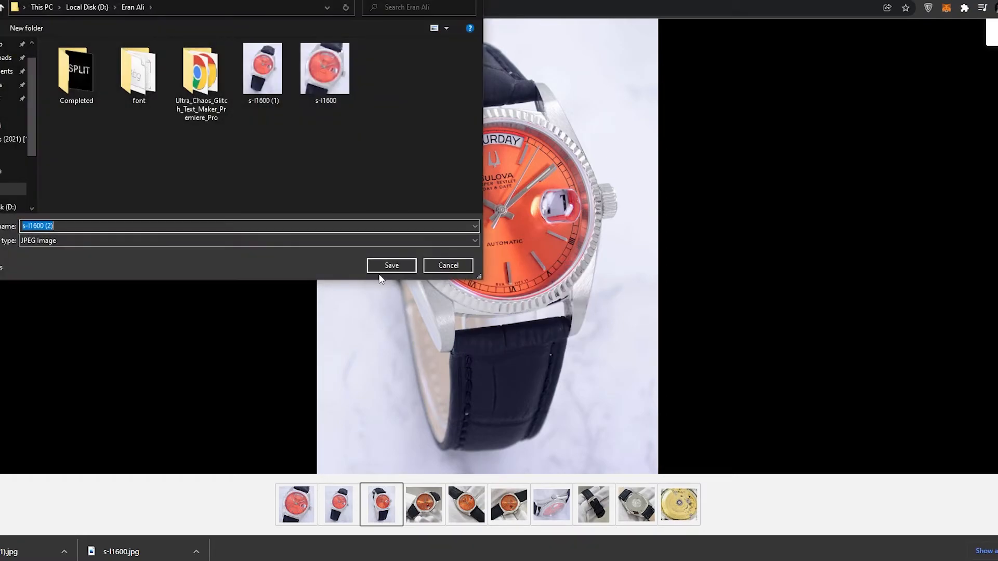
click(391, 265)
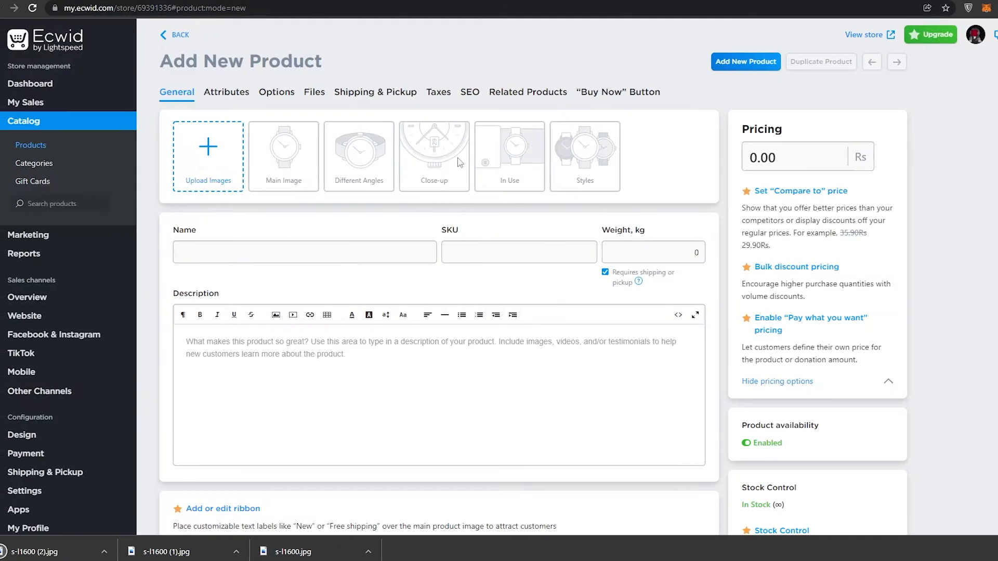
Upload s-l1600, s-l1600 (2) and s-l1600 (1), in that order, as images of the new Ecwid product
click(186, 162)
click(300, 104)
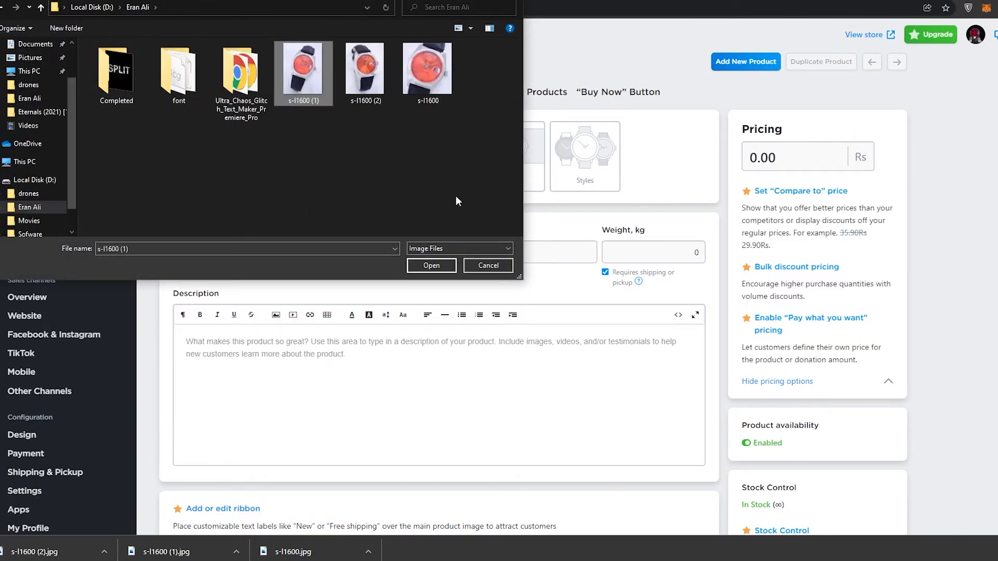
click(427, 73)
click(431, 265)
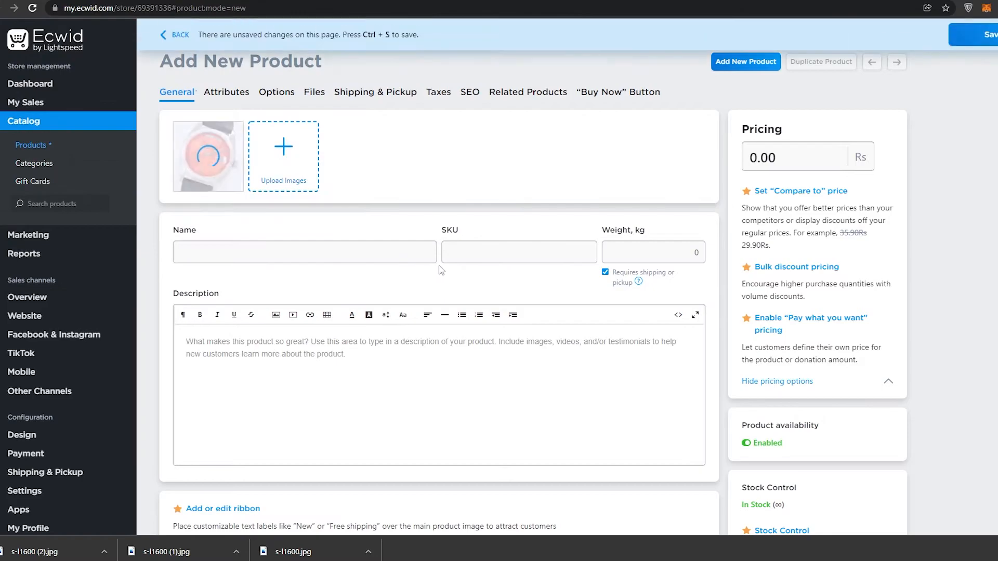
click(306, 170)
click(365, 73)
click(431, 265)
click(354, 152)
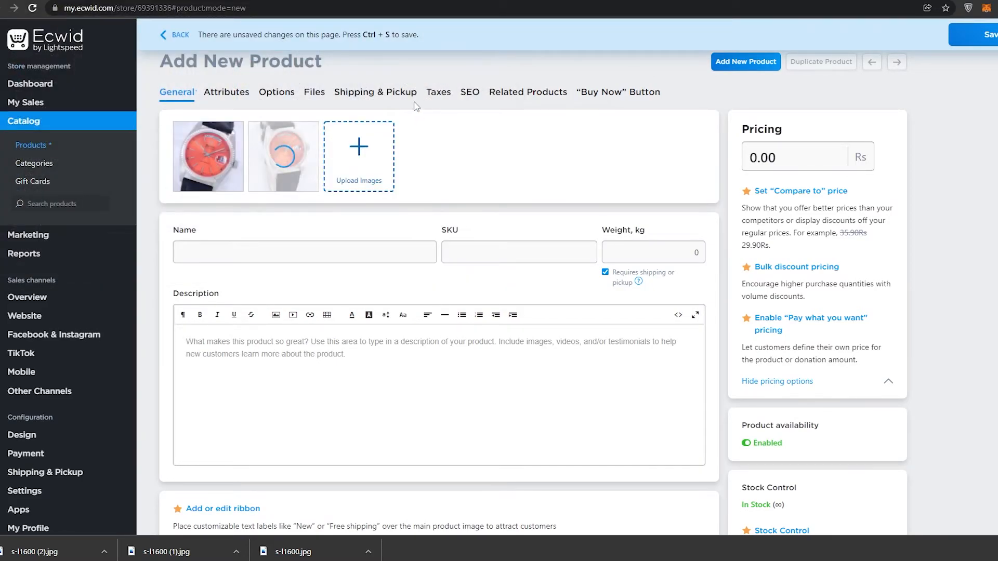
click(304, 71)
click(434, 266)
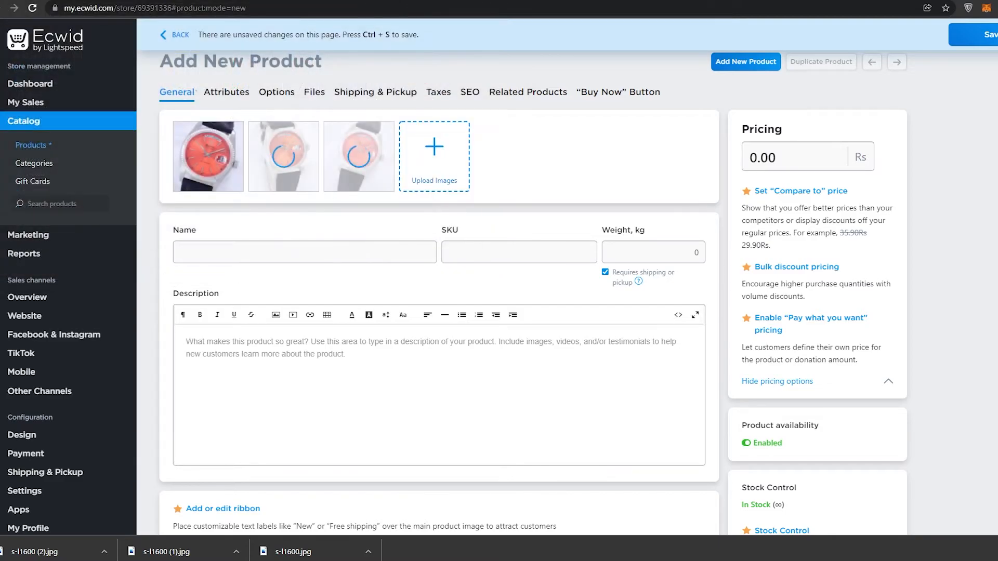
Copy the watch's title from the eBay listing into the Name field of the new Ecwid product
click(571, 1)
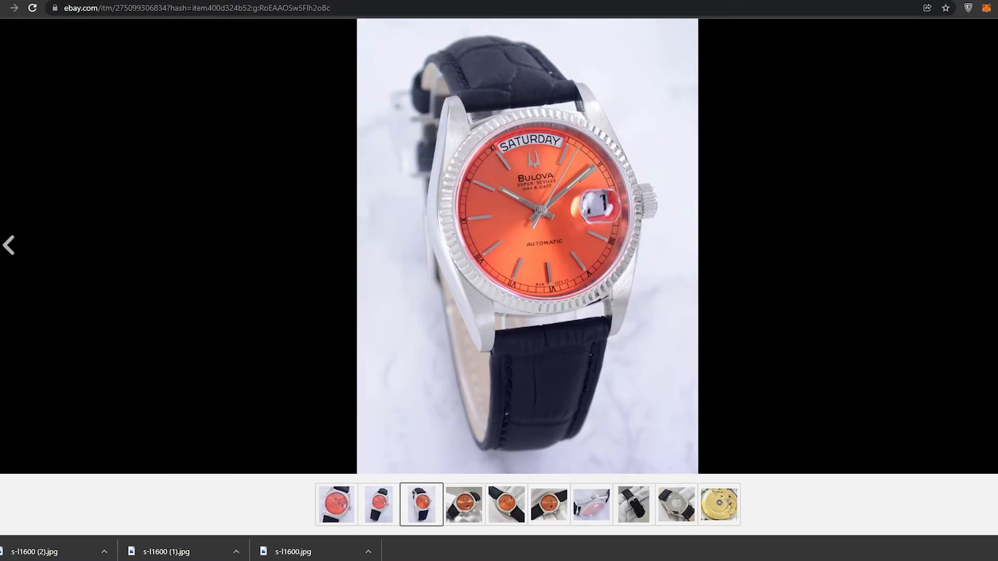
key(Escape)
drag(403, 170, 481, 200)
right_click(474, 180)
click(494, 188)
click(332, 1)
right_click(214, 256)
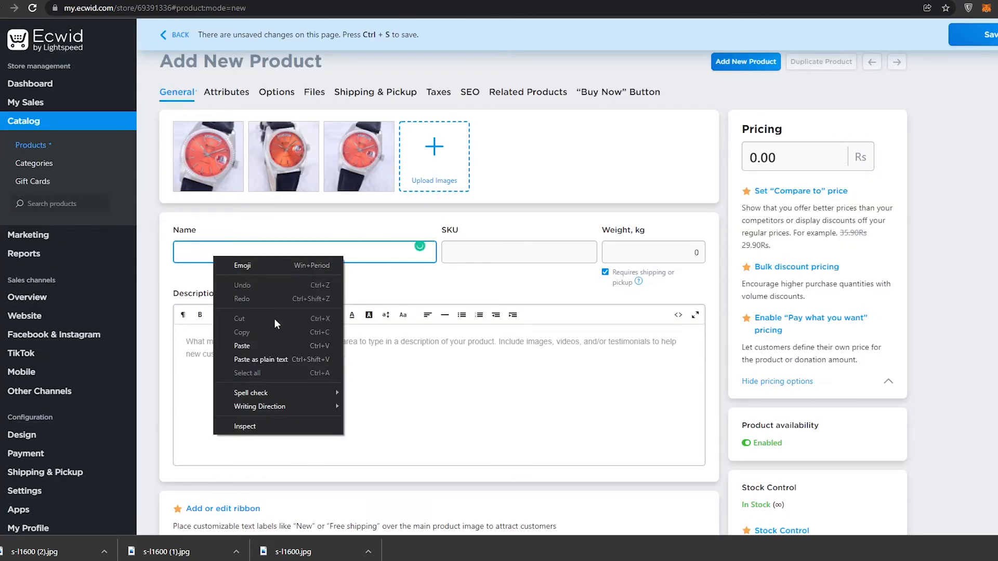
click(270, 345)
Return to the eBay listing and open the full description with the seller notes and item specifics
click(570, 1)
scroll(618, 157, down, 5)
scroll(519, 169, up, 4)
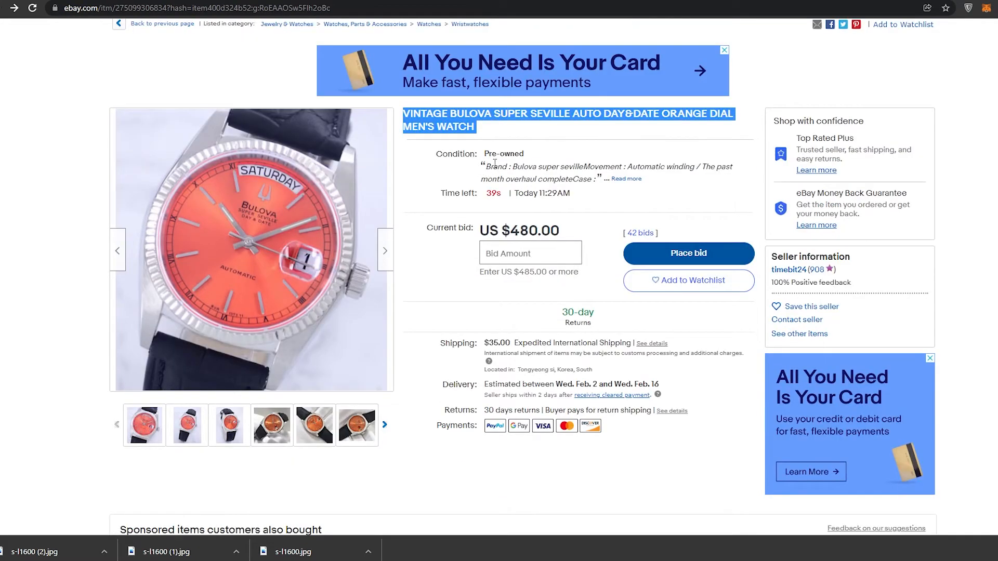
drag(484, 155, 583, 168)
click(633, 181)
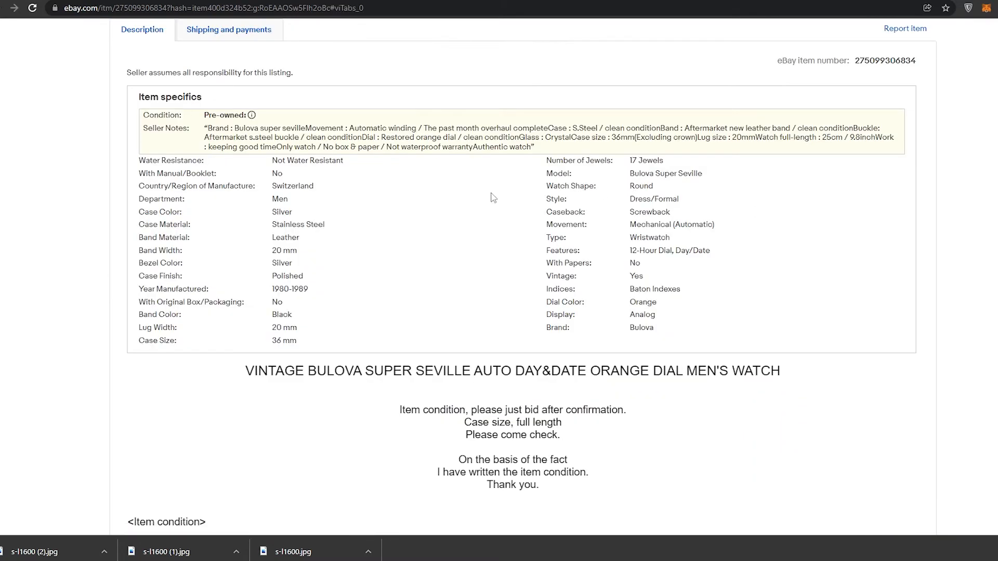
scroll(218, 224, up, 2)
scroll(192, 229, up, 3)
scroll(206, 316, down, 2)
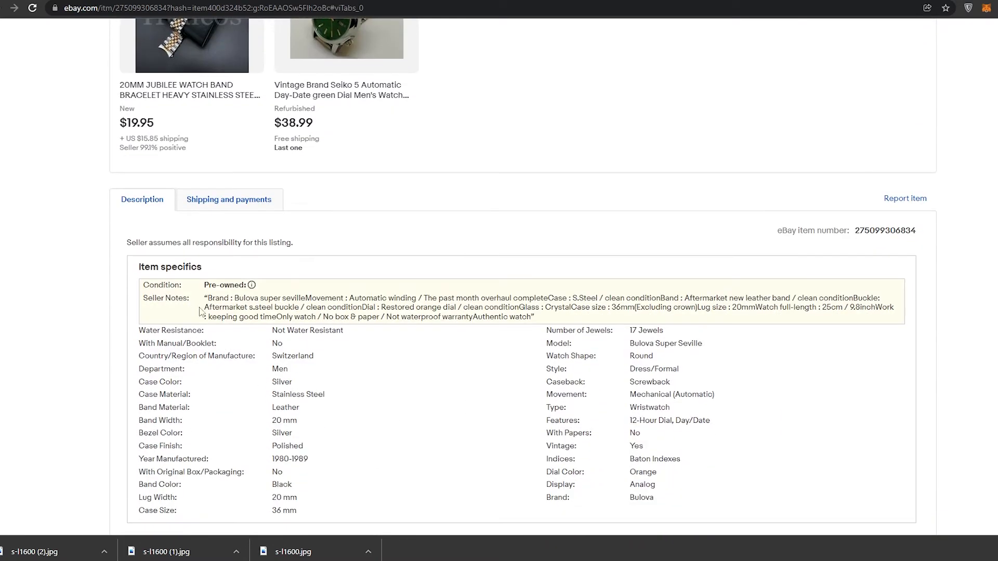
Copy the condition, seller notes and item specifics into the new product's description in Ecwid and check the pasted text
drag(141, 283, 388, 357)
drag(308, 349, 298, 341)
right_click(290, 331)
click(326, 339)
key(ctrl+shift+Tab)
key(ctrl+shift+Tab)
right_click(310, 335)
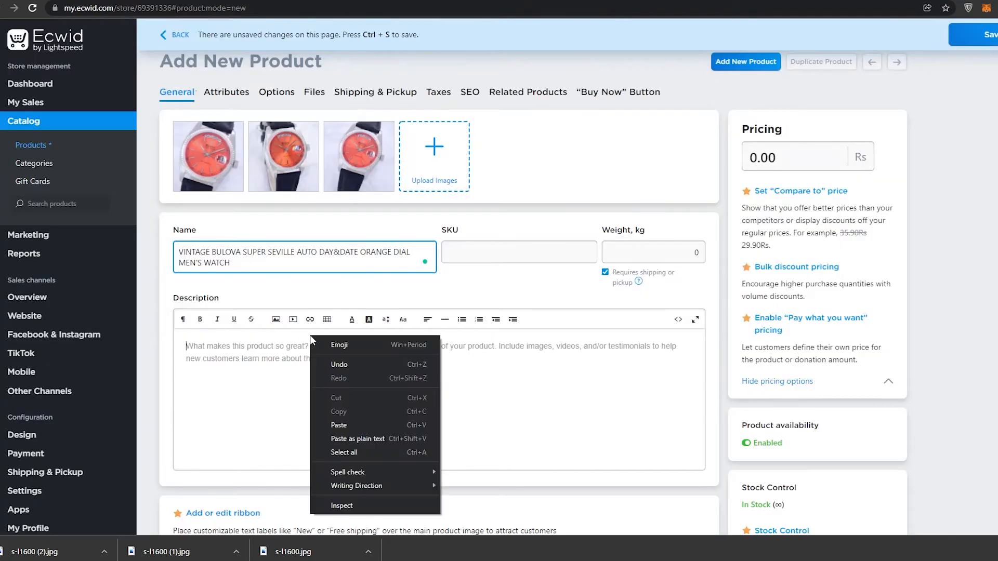
click(347, 425)
scroll(387, 399, down, 10)
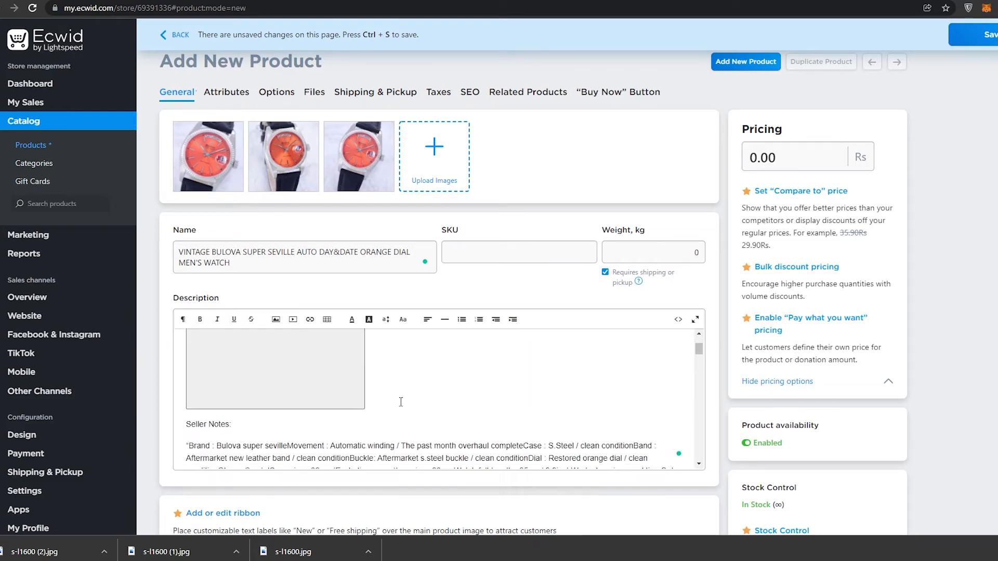
scroll(382, 399, down, 10)
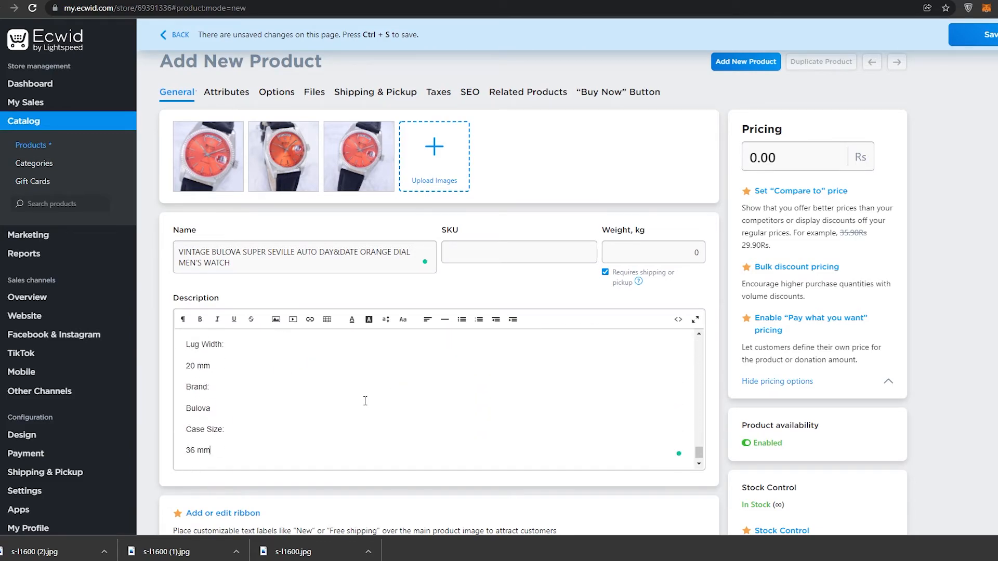
scroll(390, 431, up, 4)
Set the product's SKU to 21321 and its weight to 0.5 kg
click(542, 251)
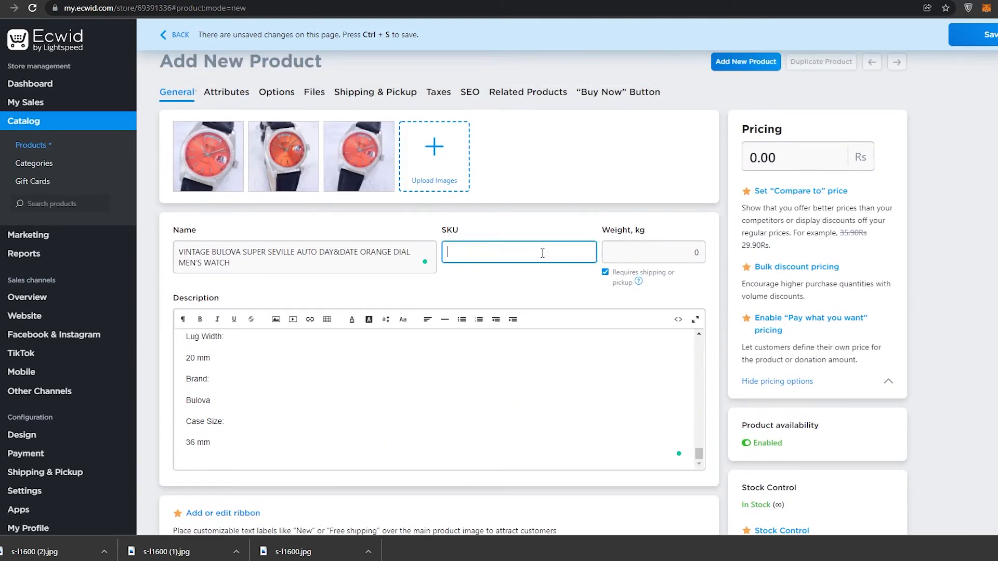
text(21321)
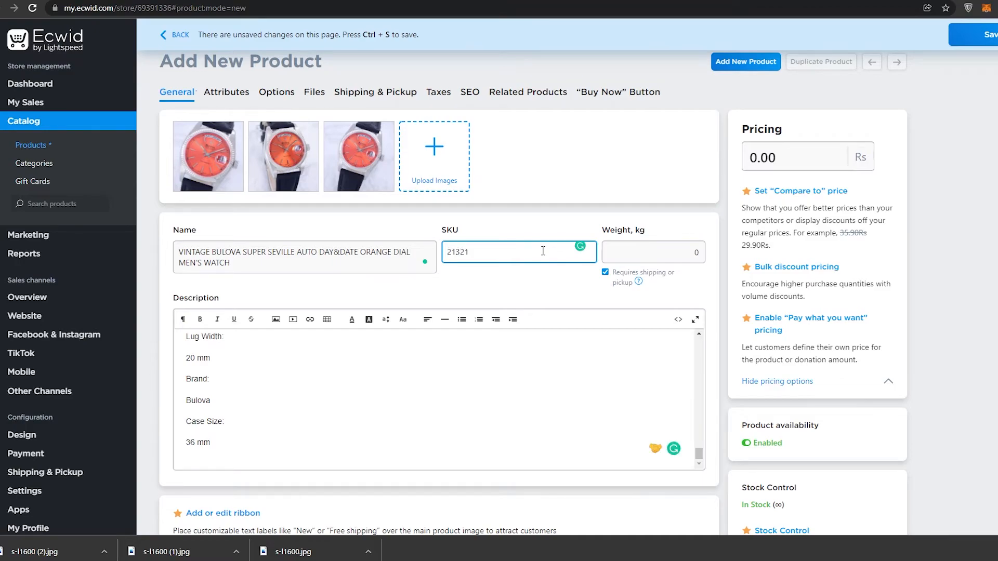
click(645, 251)
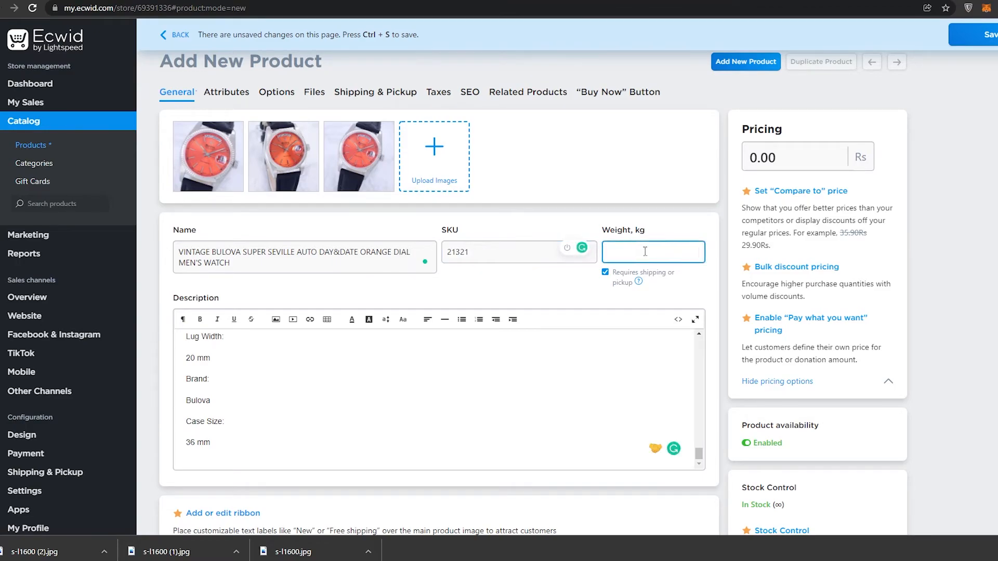
key(Tab)
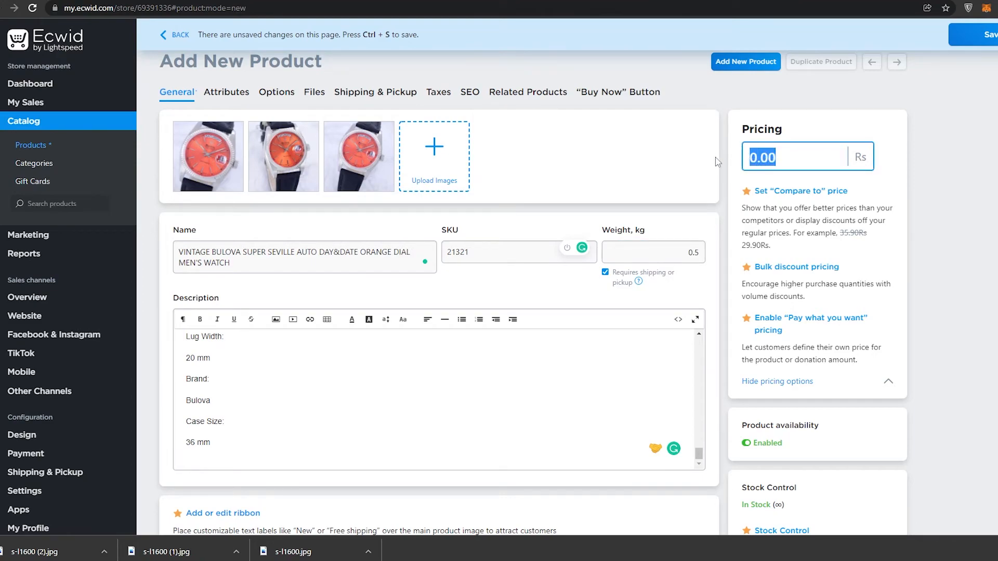
Set the product's price to 460 Rs and save the new product
text(4)
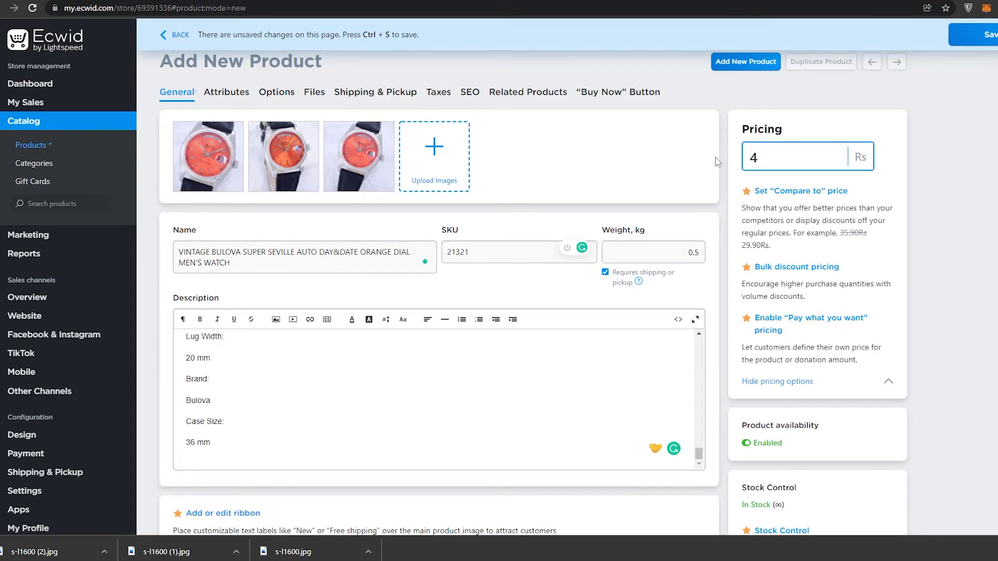
text(60)
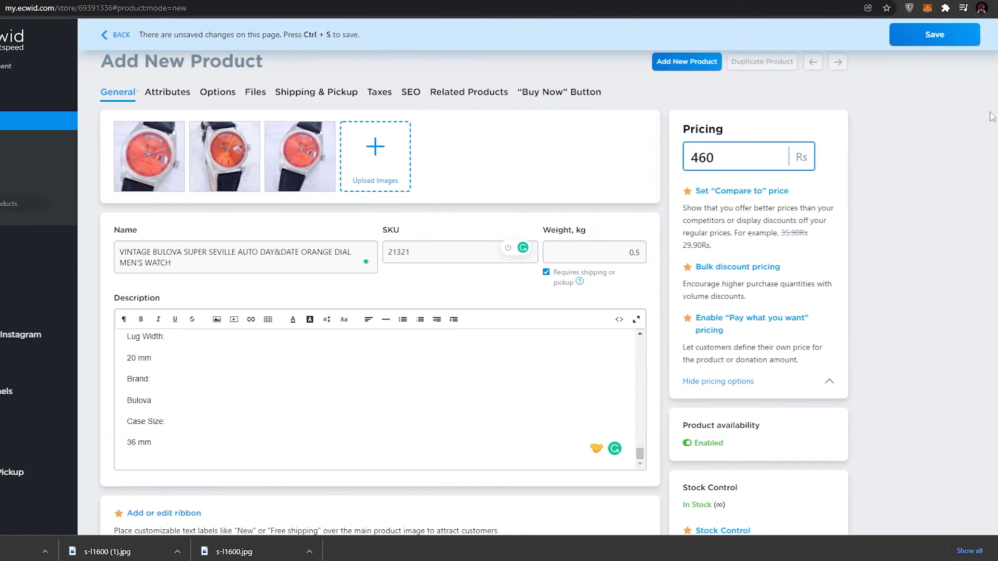
scroll(705, 231, down, 3)
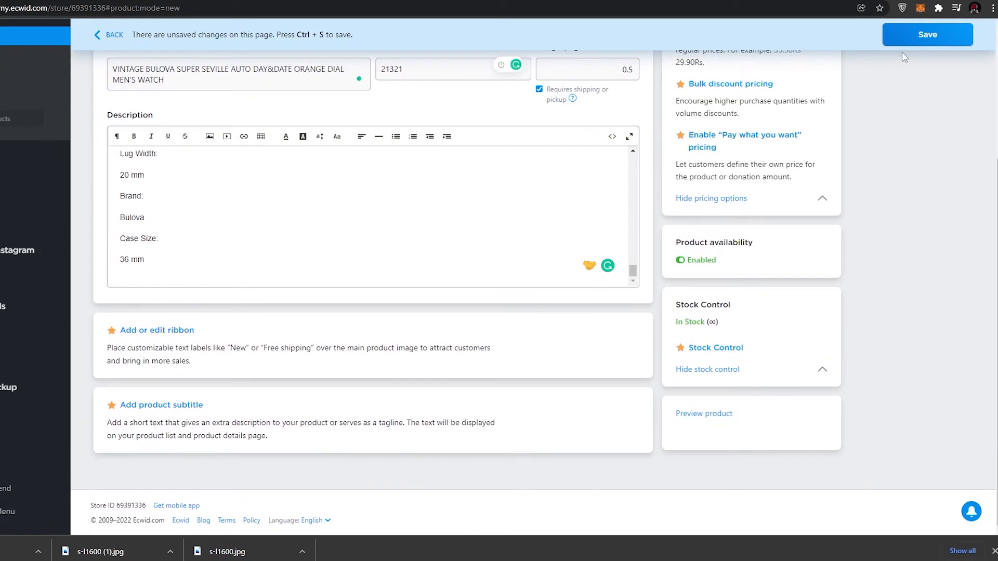
key(ctrl+s)
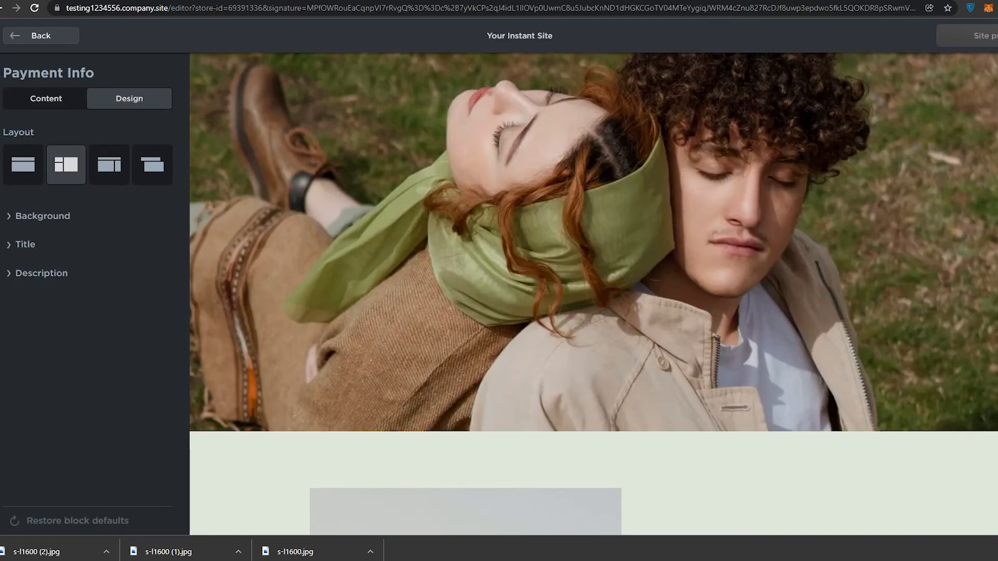
Look over the store's website settings, then view the Facebook & Instagram and TikTok sales channels
scroll(571, 353, up, 8)
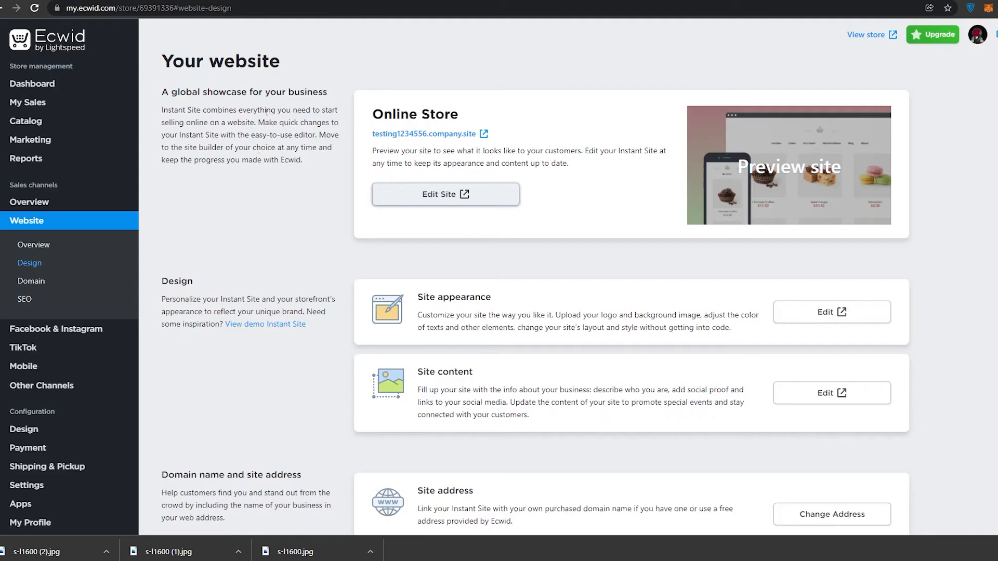
scroll(87, 383, down, 2)
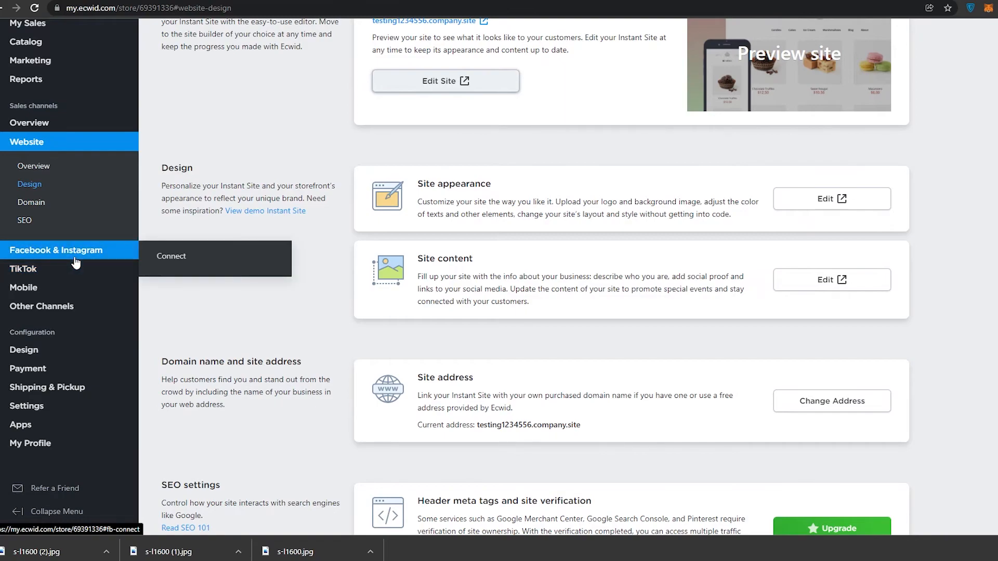
click(73, 249)
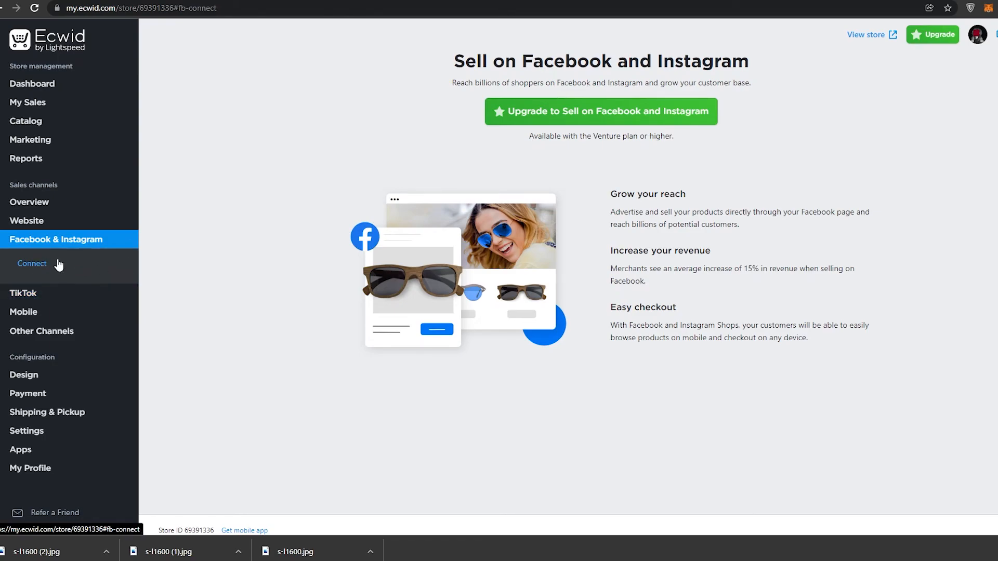
click(34, 294)
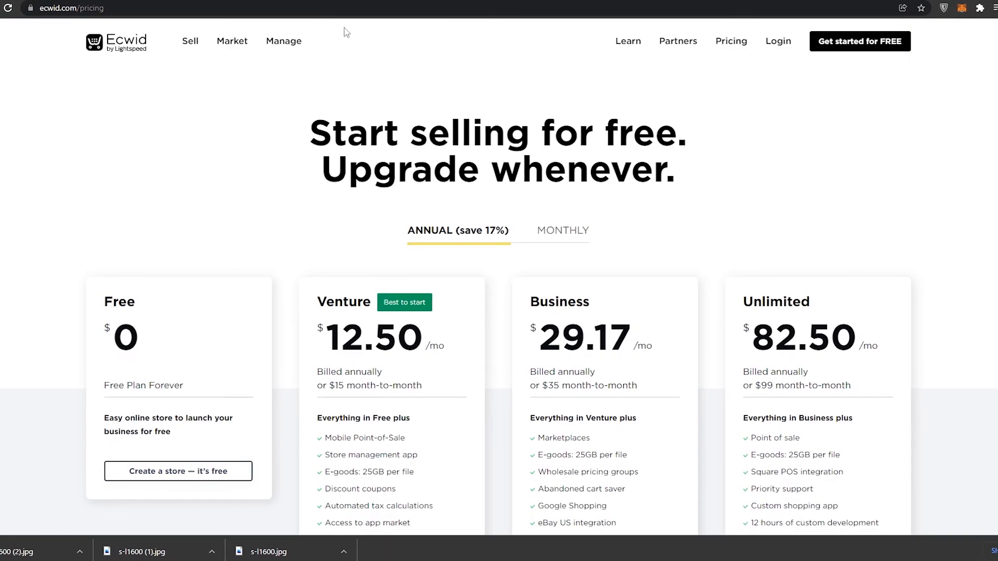
Compare the Free, Venture, Business and Unlimited plans on Ecwid's pricing page
scroll(296, 238, down, 4)
scroll(296, 239, up, 1)
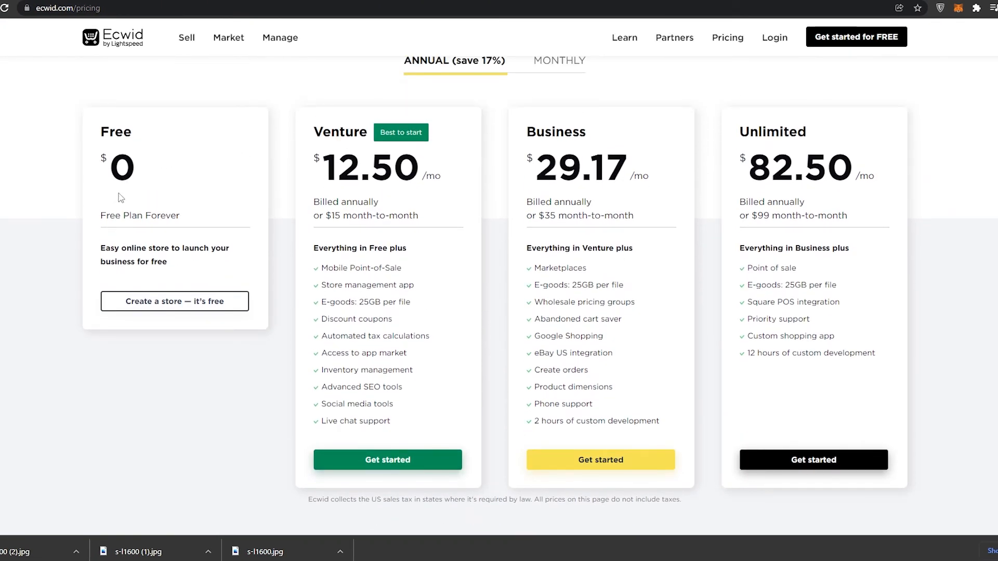